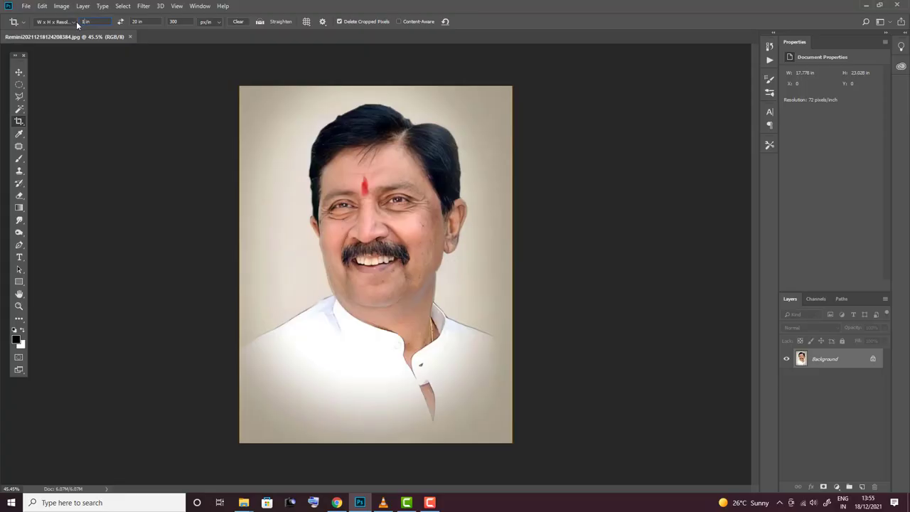
Crop the portrait to 12 × 18 in at 300 px/in, centred on the man
text(12)
key(Tab)
text(18)
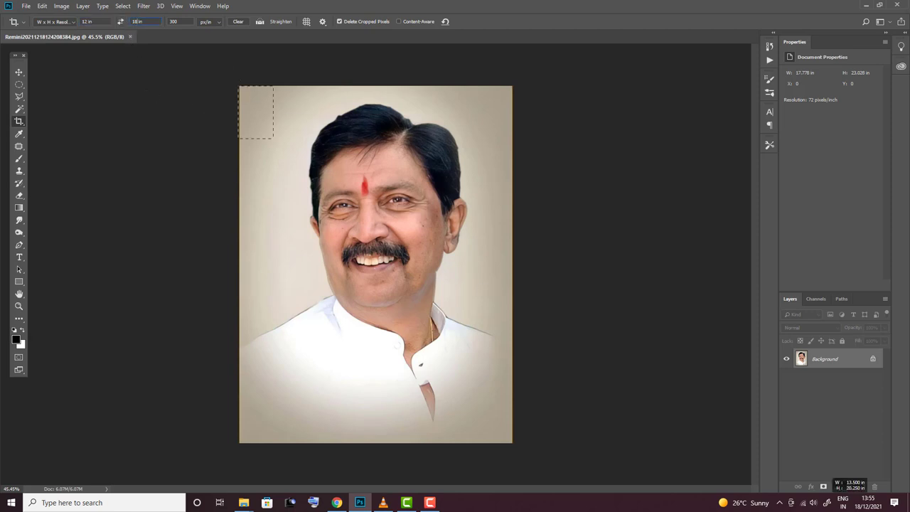
key(Return)
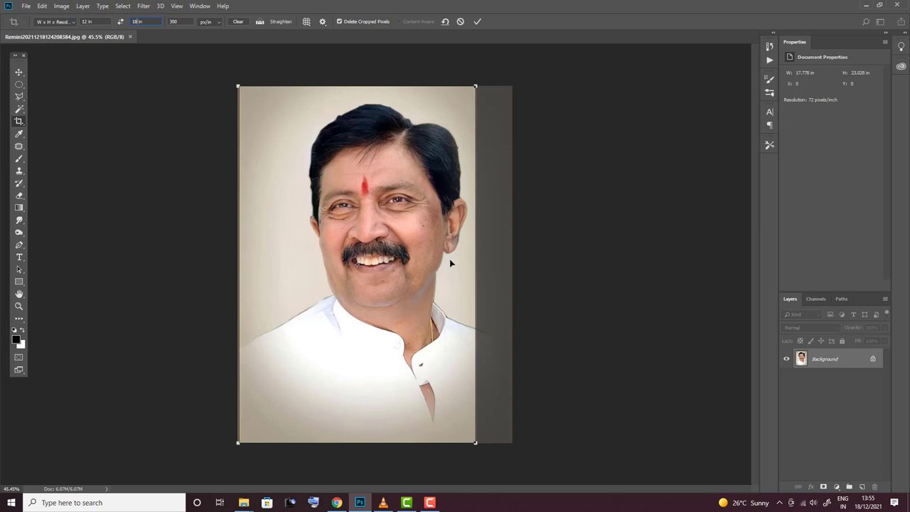
drag(391, 296, 410, 297)
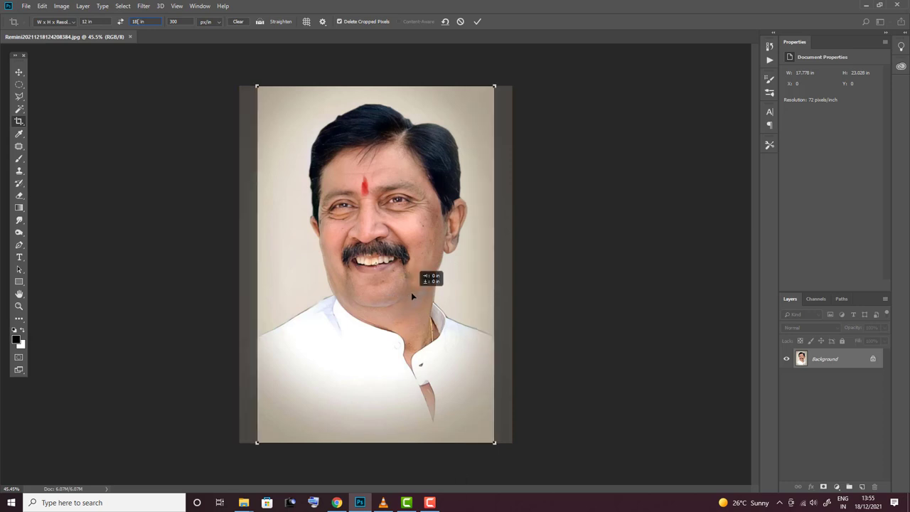
click(19, 73)
click(419, 189)
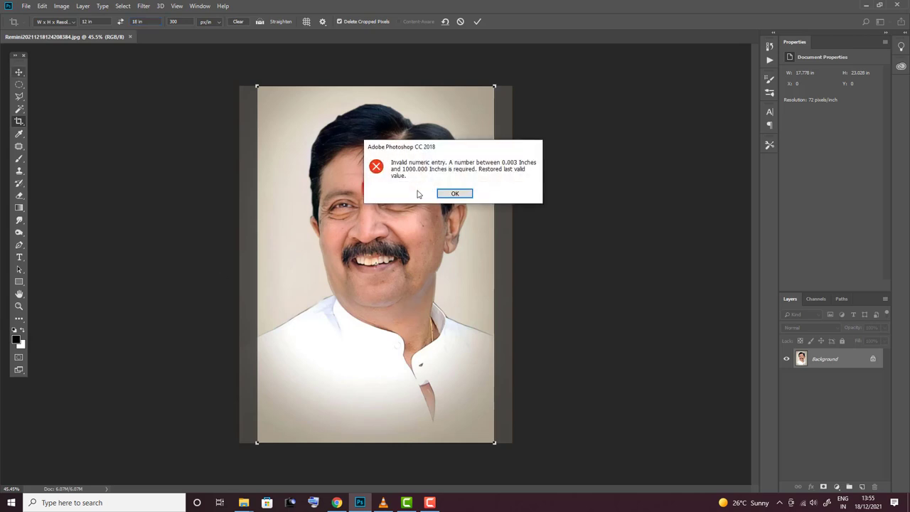
click(453, 194)
key(Return)
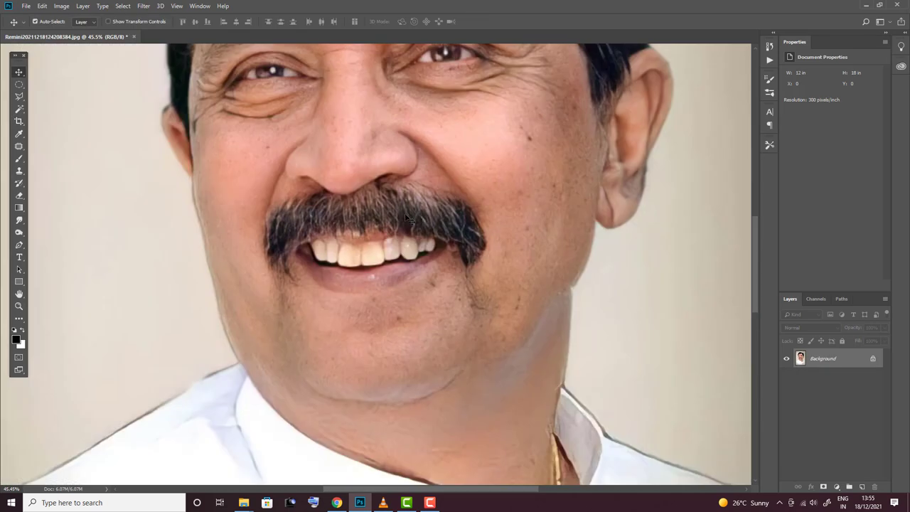
Re-enter cropping and leave it again without changing the image
scroll(408, 219, down, 8)
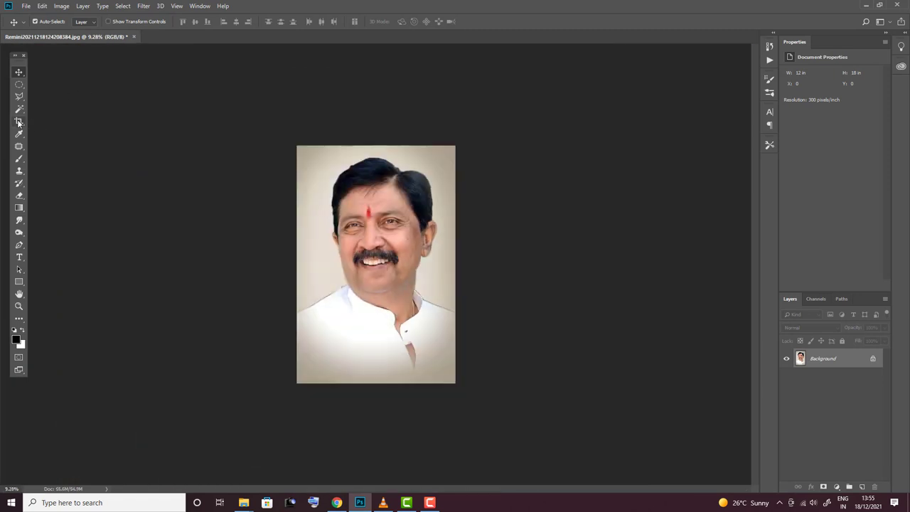
click(18, 122)
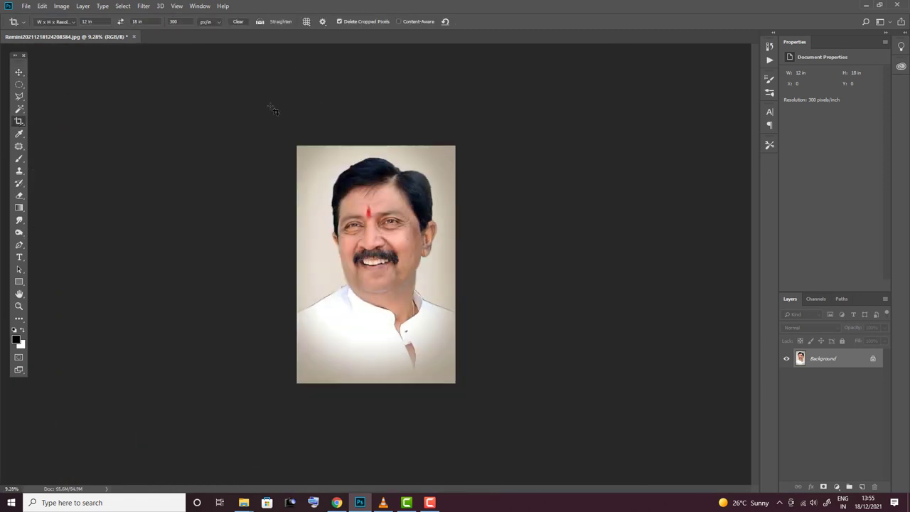
click(19, 74)
click(395, 188)
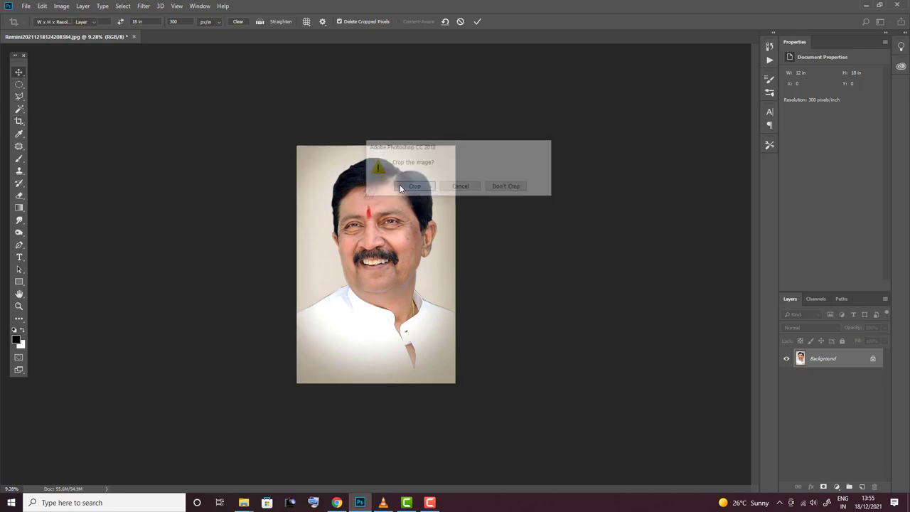
With the Pen tool, start the outline along the hairline and top of the head
key(p)
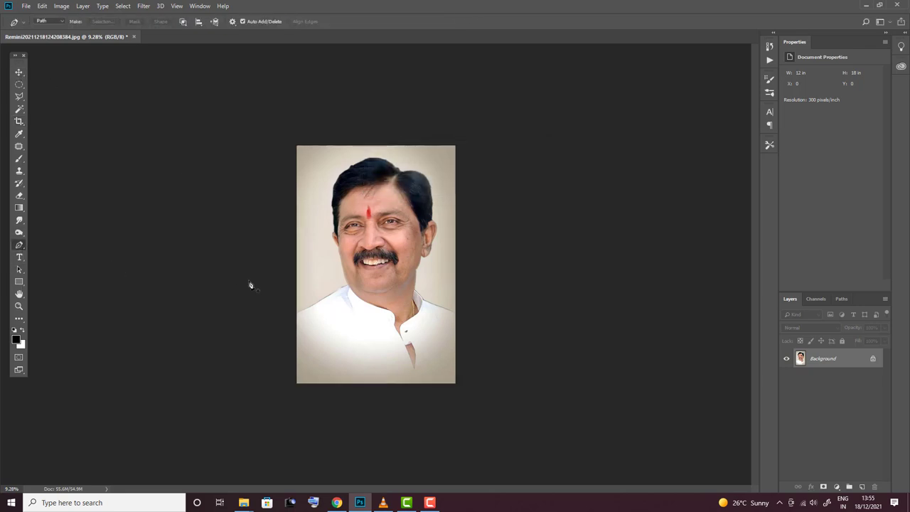
scroll(250, 282, up, 3)
scroll(270, 322, up, 2)
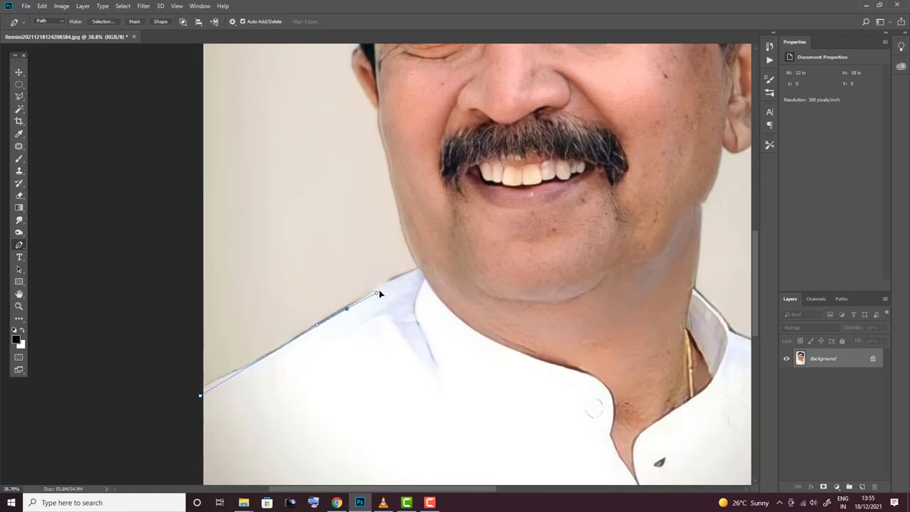
scroll(430, 229, up, 3)
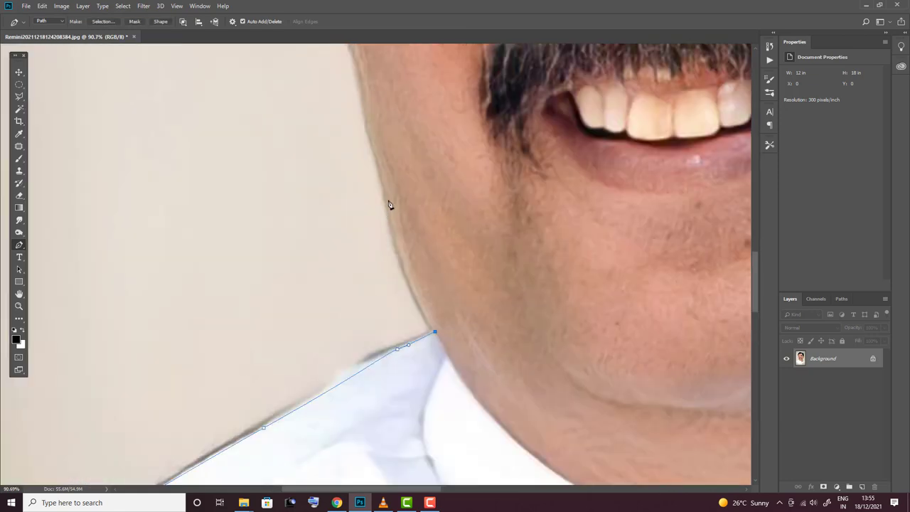
scroll(343, 160, up, 5)
scroll(343, 160, left, 3)
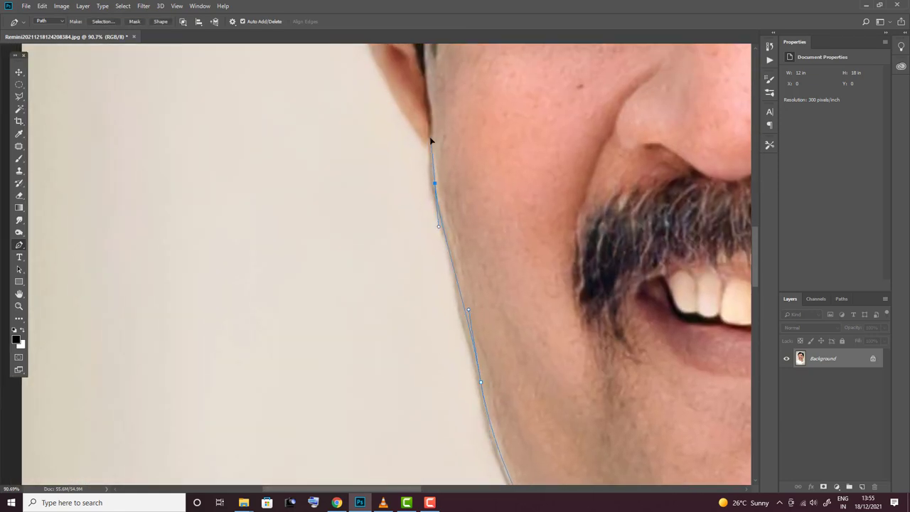
drag(389, 188, 526, 414)
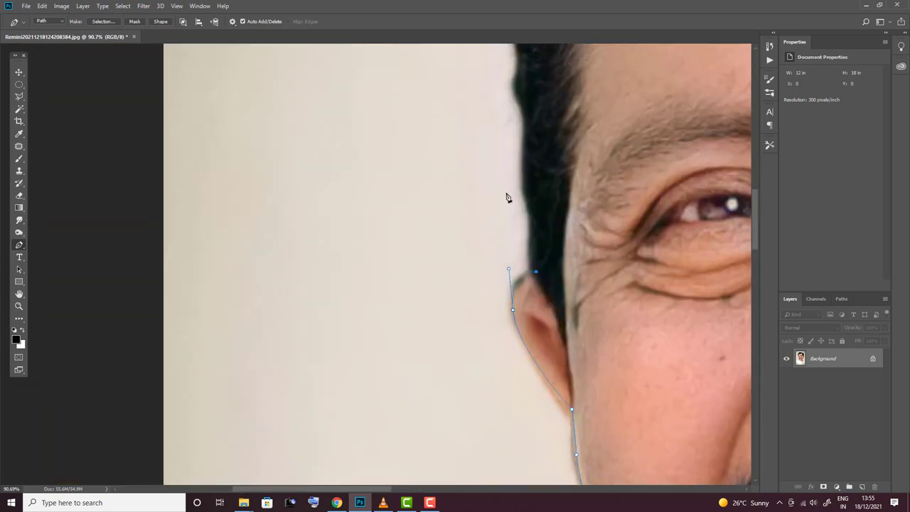
drag(522, 110, 487, 357)
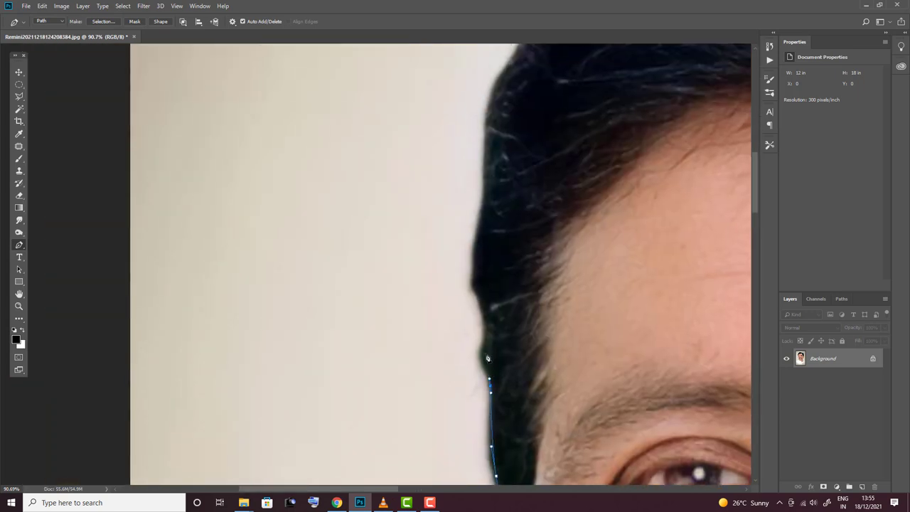
drag(489, 214, 456, 393)
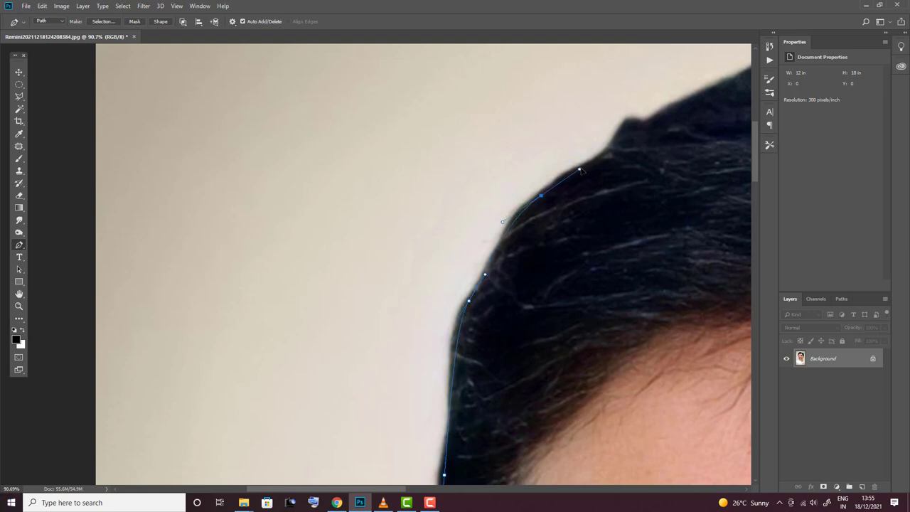
drag(624, 134, 339, 228)
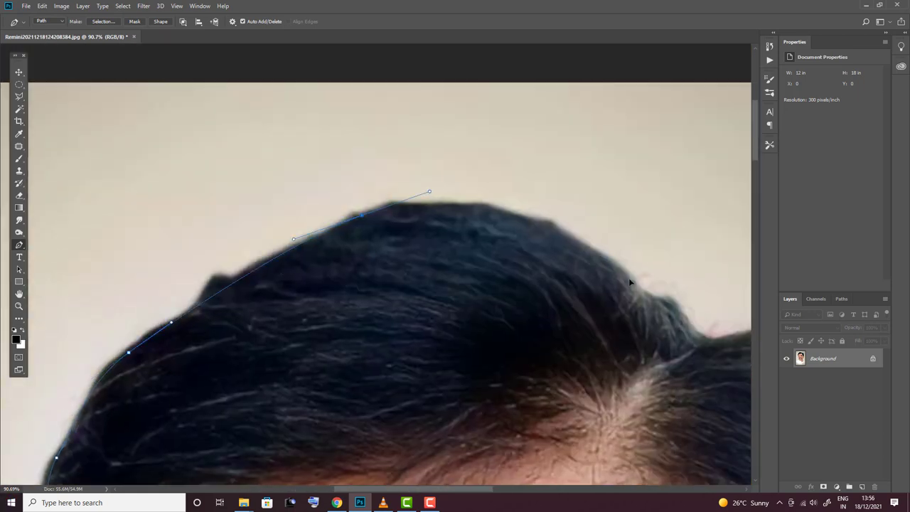
drag(680, 325, 215, 231)
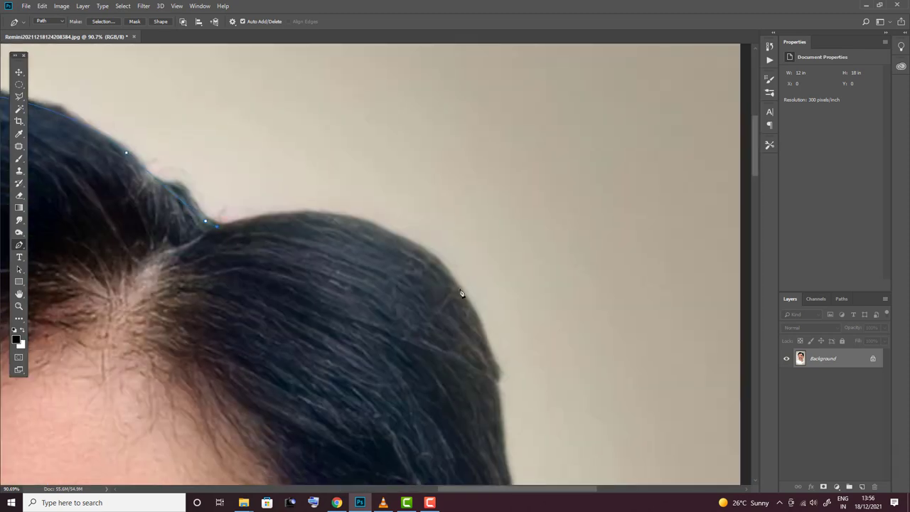
drag(519, 411, 542, 98)
Continue the path down the side hair and around the ear's outer edge
drag(527, 200, 529, 214)
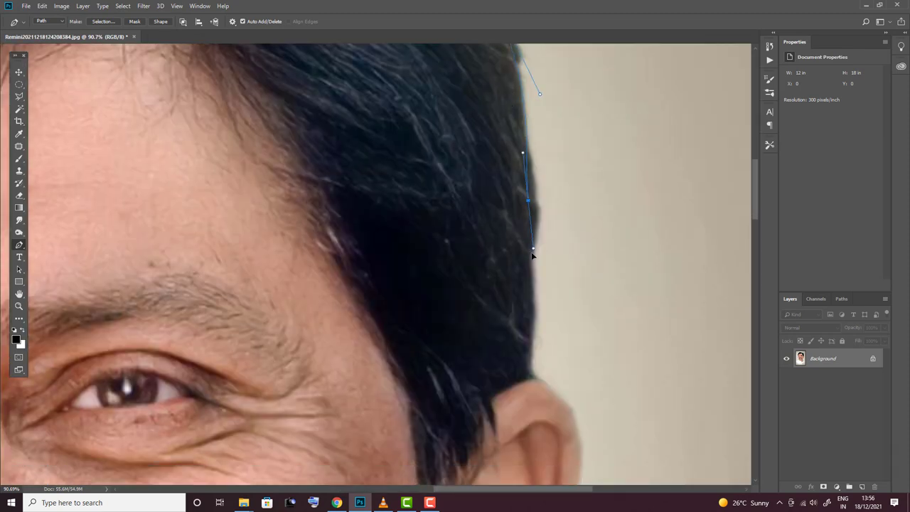
drag(473, 120, 502, 254)
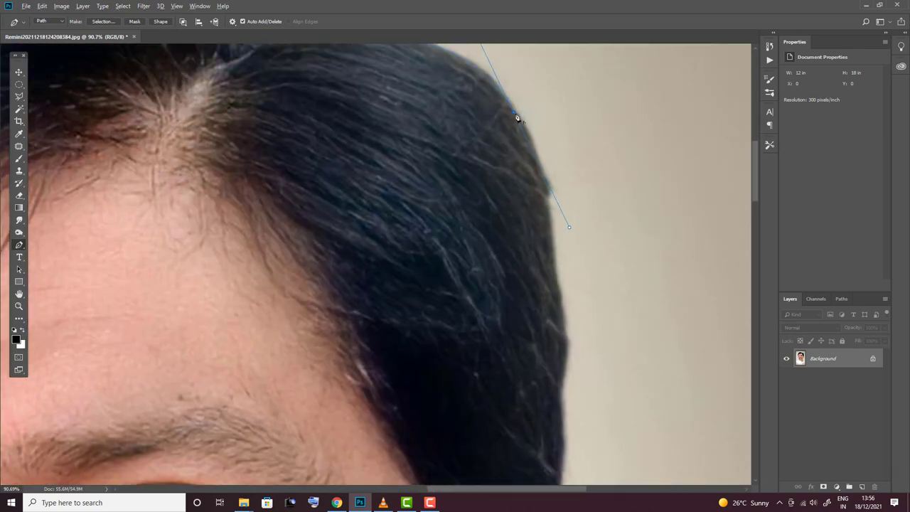
drag(559, 437, 533, 228)
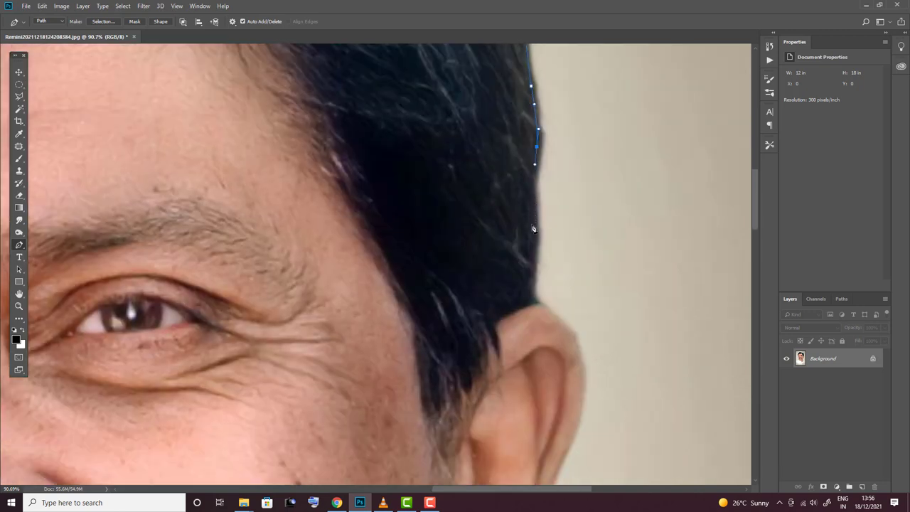
click(535, 308)
drag(534, 307, 438, 168)
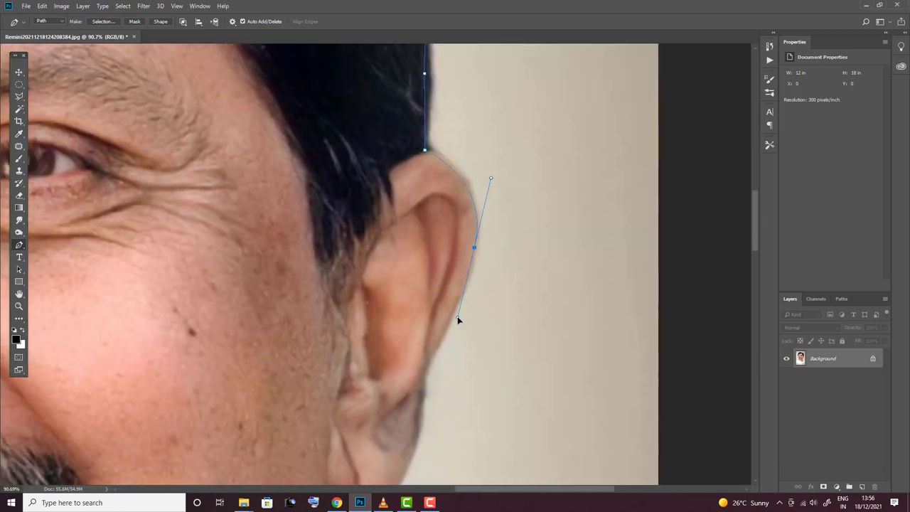
click(423, 372)
Extend the path along the neck, collar and shoulder line
scroll(474, 136, down, 5)
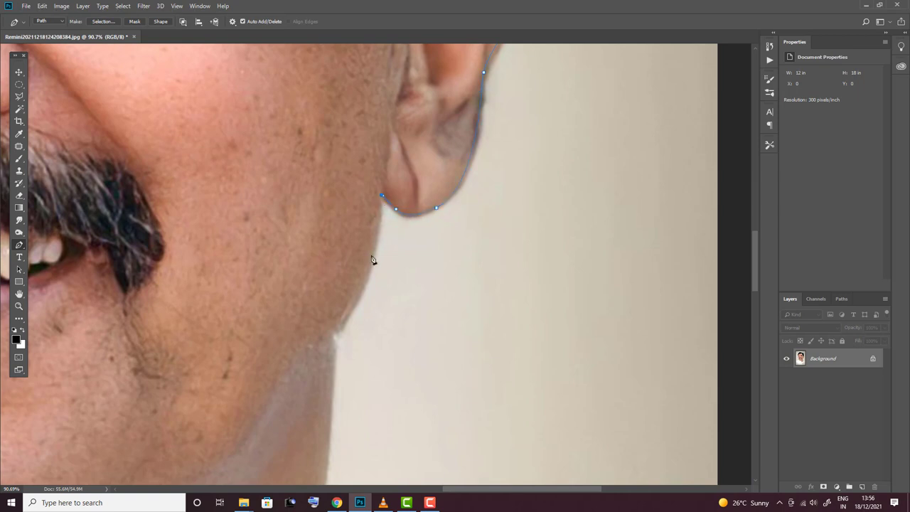
drag(331, 341, 425, 115)
click(425, 154)
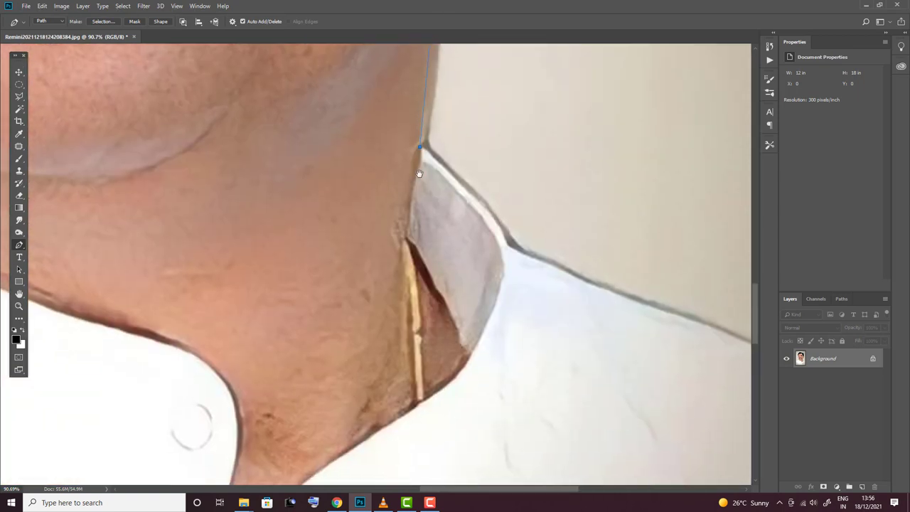
drag(456, 205, 315, 158)
drag(461, 269, 227, 148)
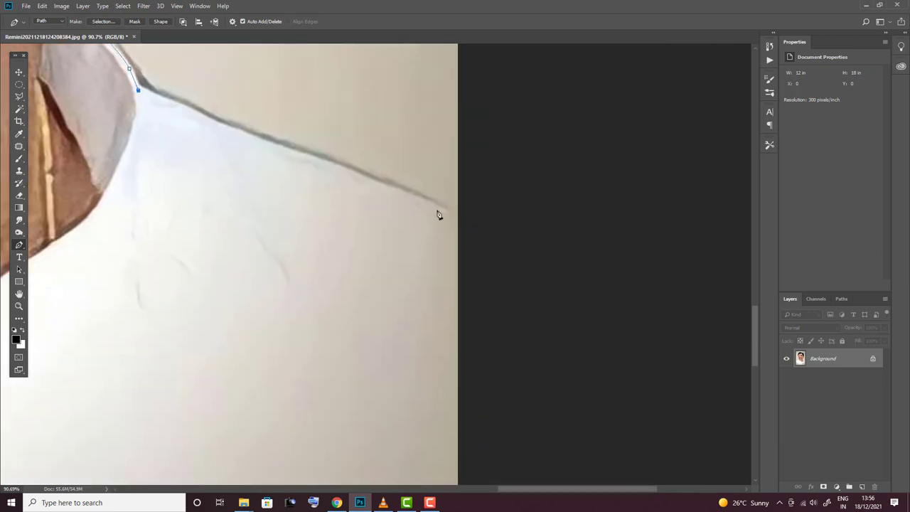
scroll(506, 233, down, 10)
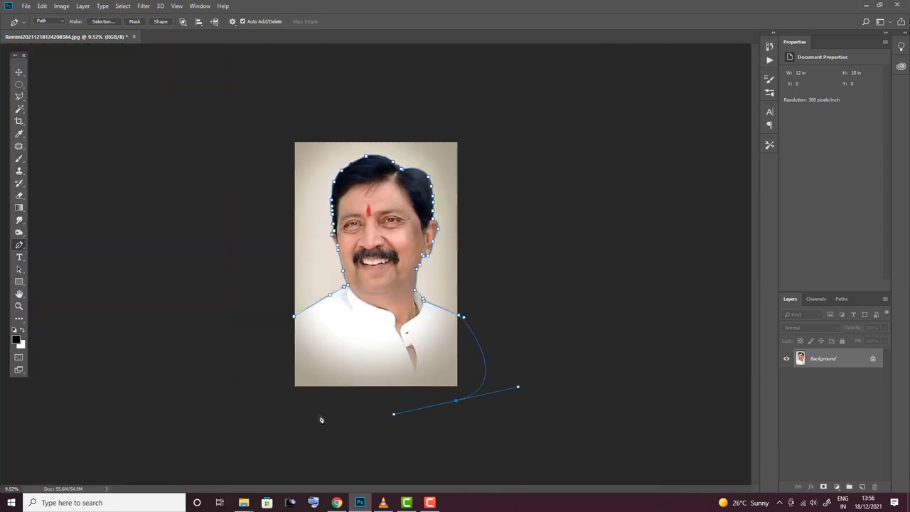
Close the path, make a 2 px feathered selection, and copy the man onto Layer 1
click(294, 317)
right_click(317, 304)
click(346, 154)
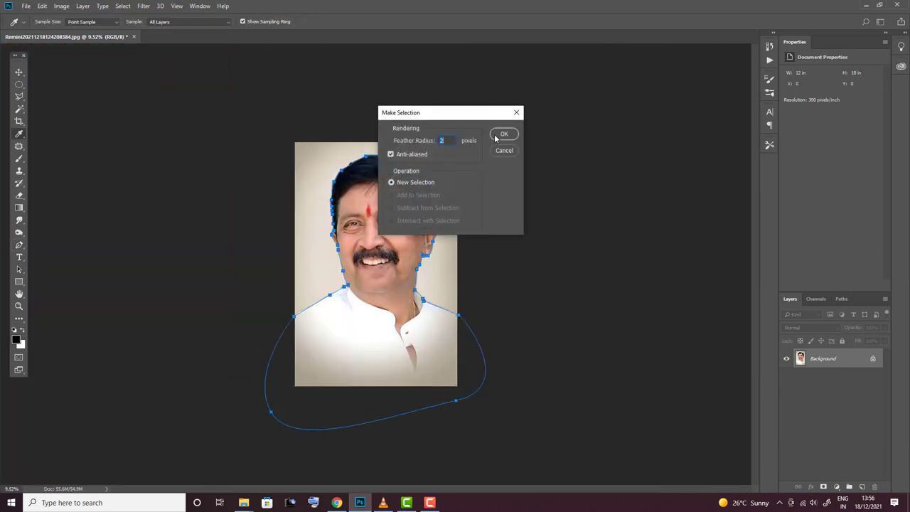
click(495, 137)
key(ctrl+j)
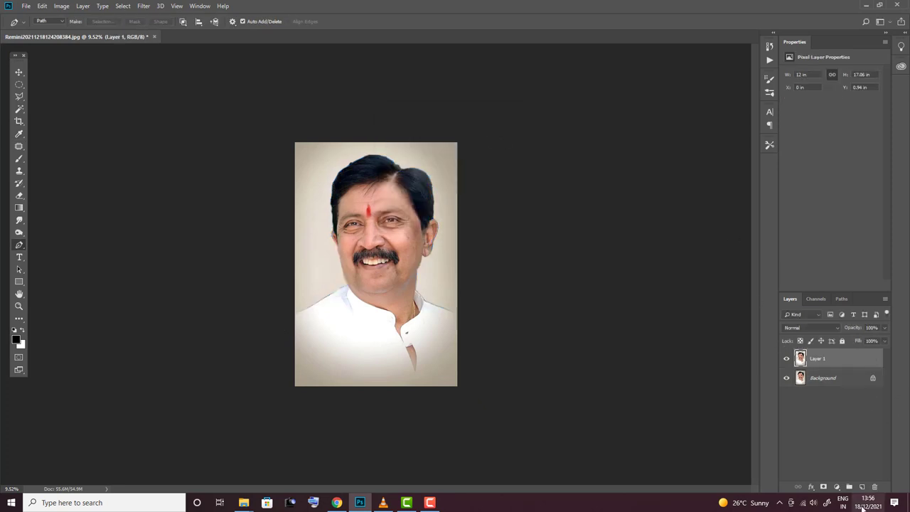
Fill Layer 2 with grey and move it below Layer 1
click(15, 341)
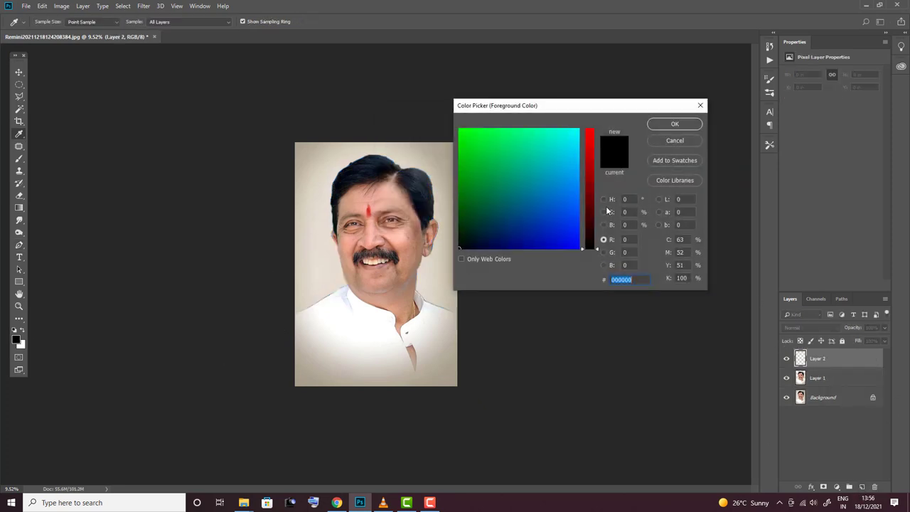
click(672, 125)
key(p)
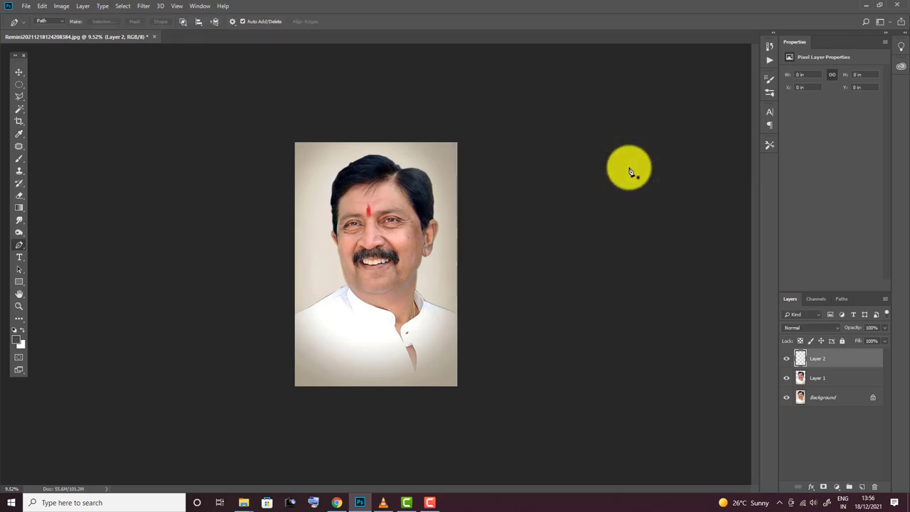
key(alt+BackSpace)
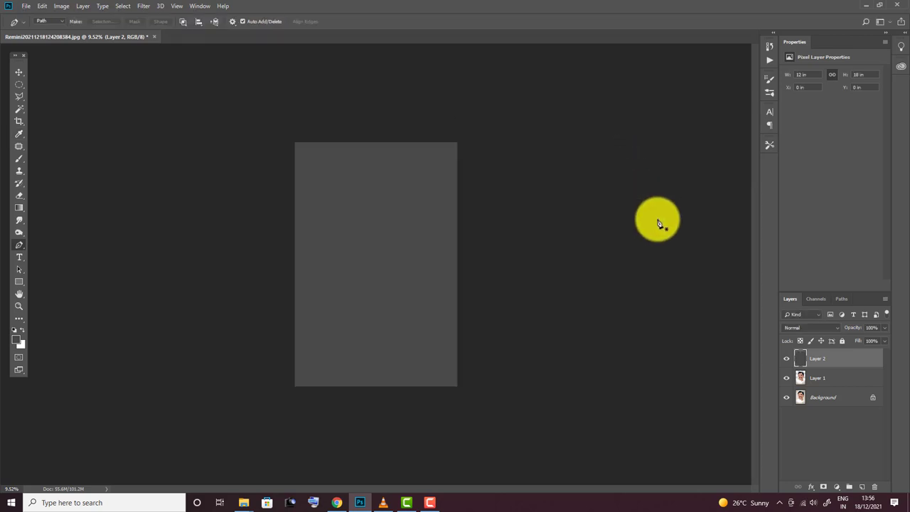
key(ctrl+z)
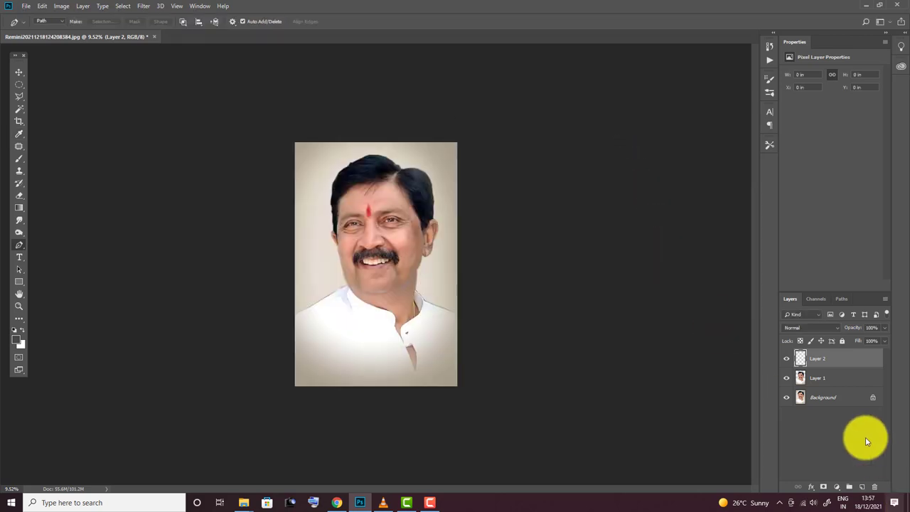
key(alt+BackSpace)
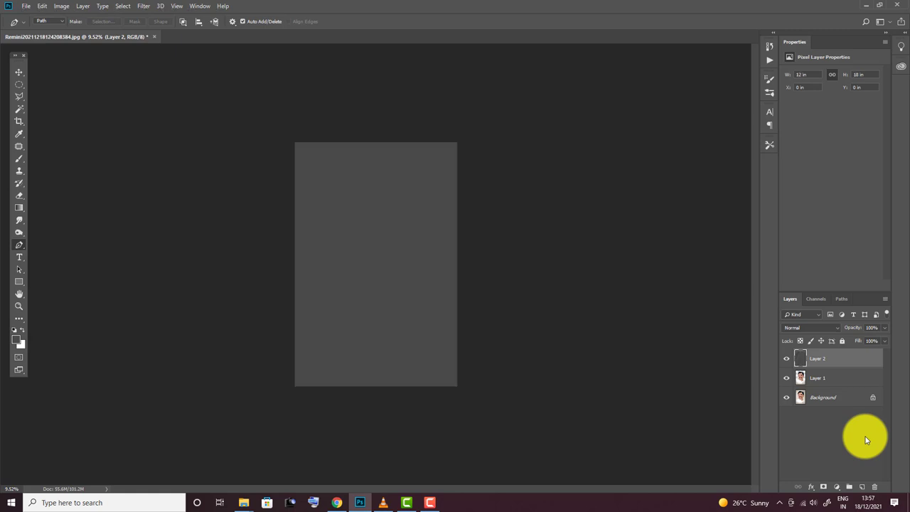
key(ctrl+bracketleft)
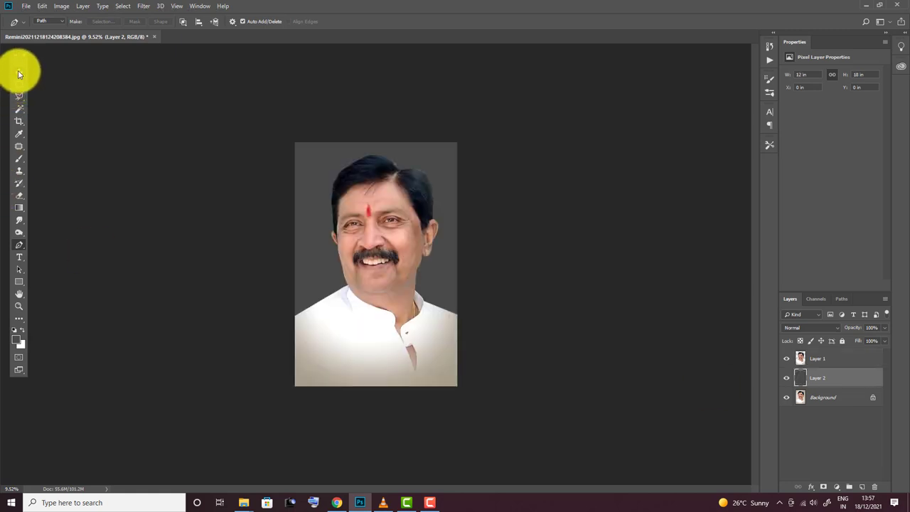
click(19, 71)
Free-transform Layer 1 to about 101.64% and reposition it on the grey background
click(376, 217)
key(ctrl+t)
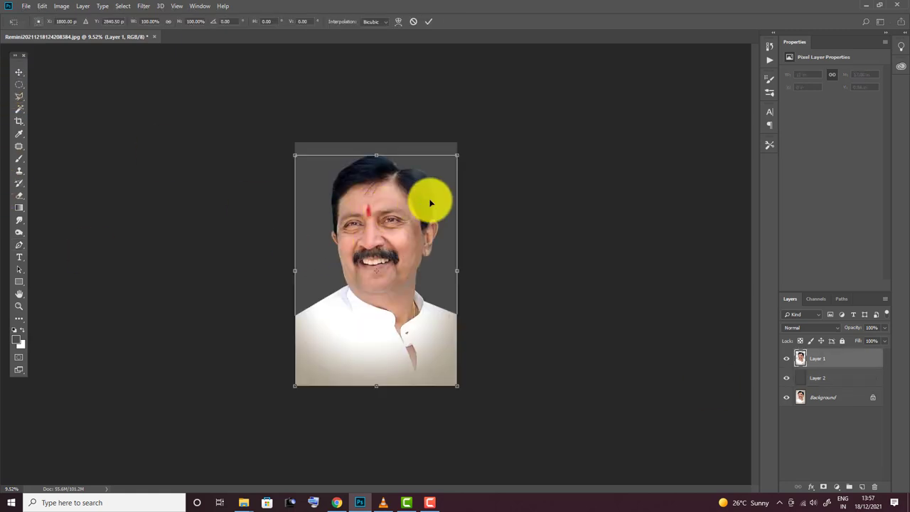
mouse_move(459, 154)
mouse_down()
mouse_move(451, 164)
mouse_move(462, 146)
mouse_up()
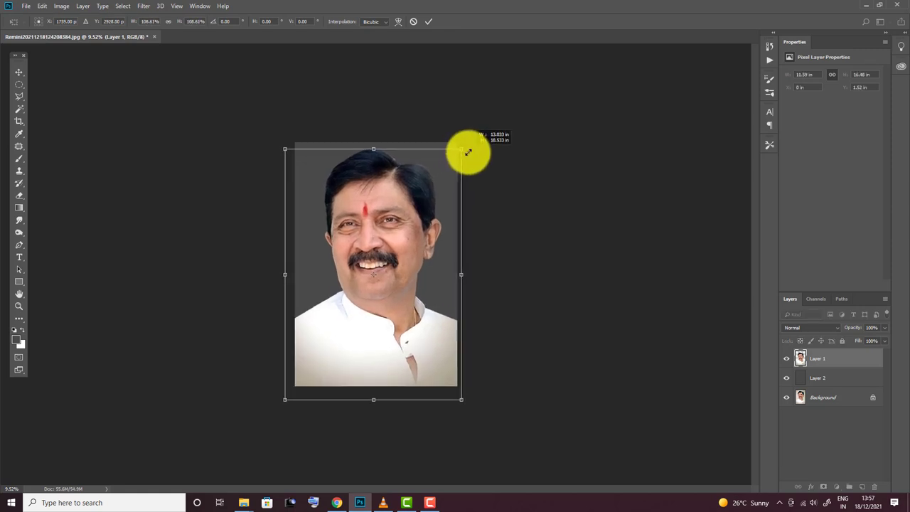
drag(416, 202, 411, 212)
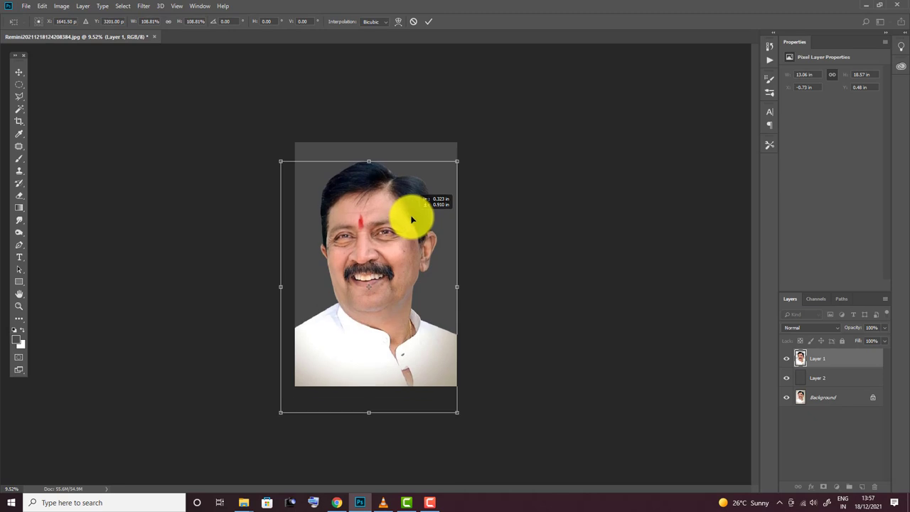
drag(458, 158, 451, 168)
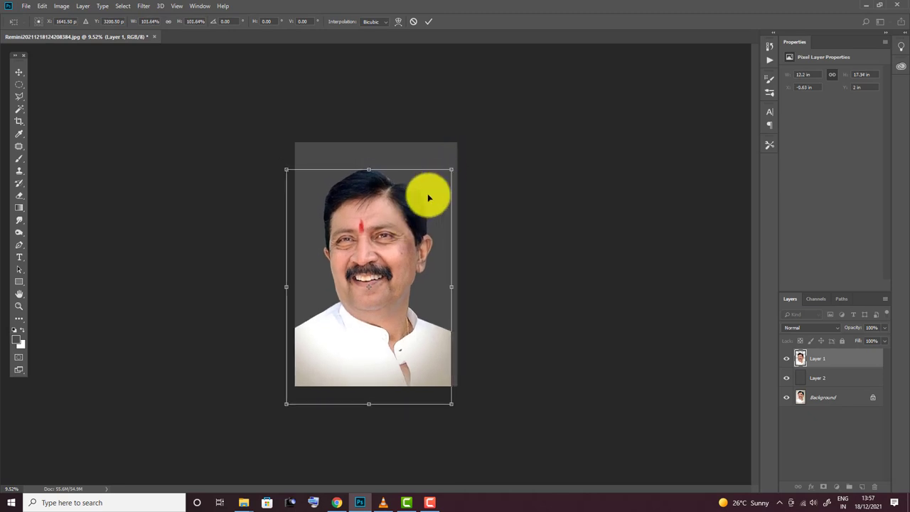
drag(426, 198, 427, 196)
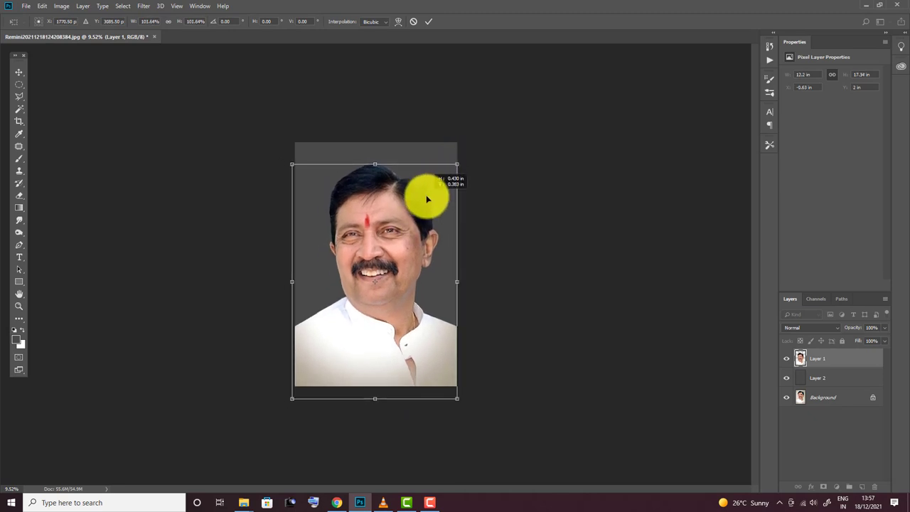
key(Return)
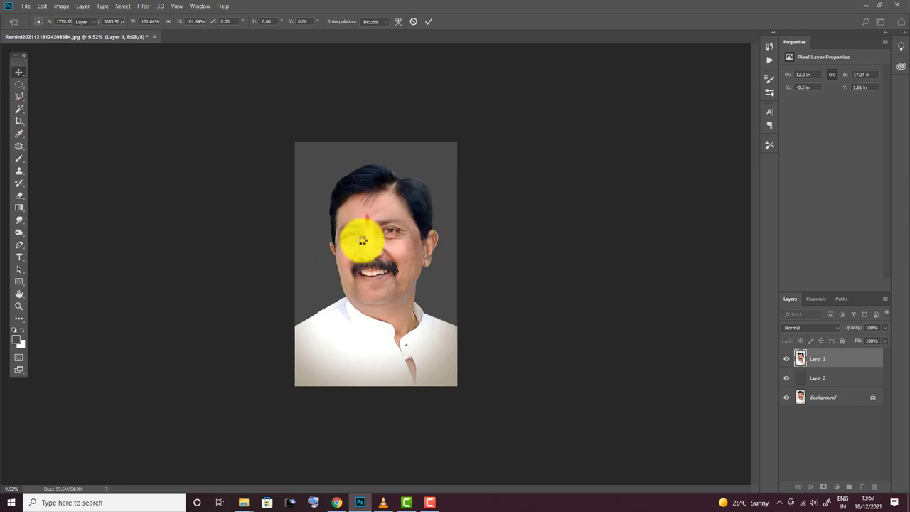
Add a new empty Layer 3 above the portrait
click(142, 7)
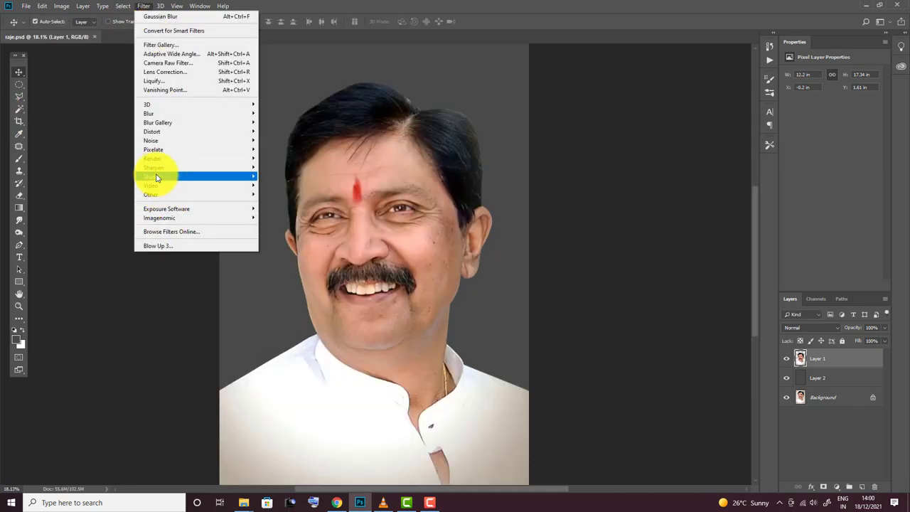
click(861, 486)
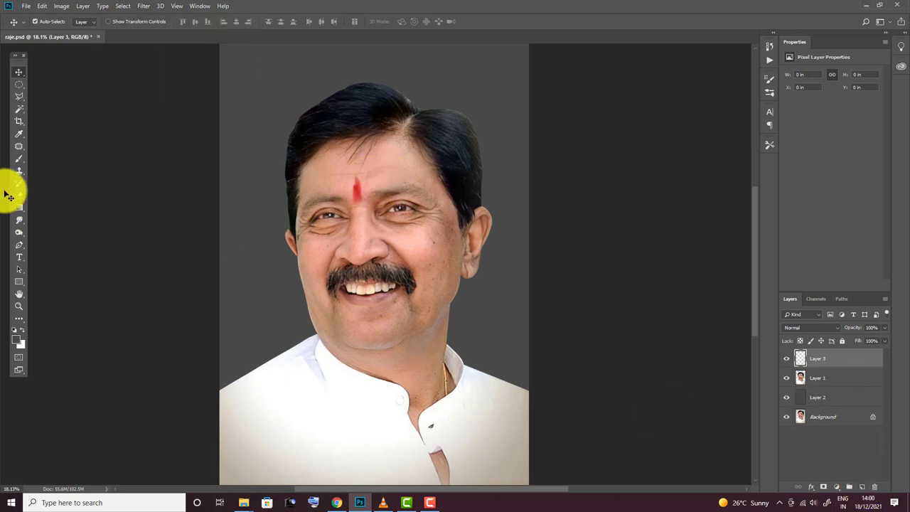
click(19, 159)
click(49, 21)
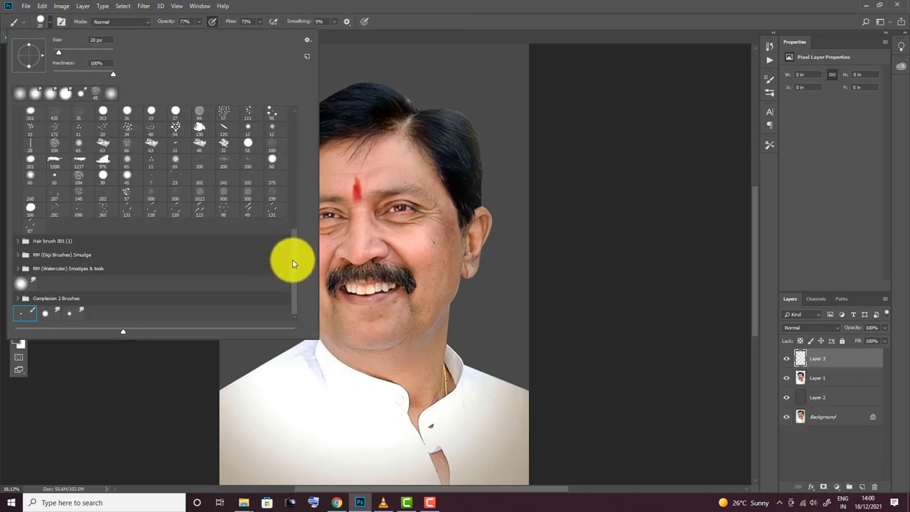
Paint pink on the nose and cheeks with a soft round brush at 24% opacity
click(162, 128)
click(198, 22)
drag(197, 22, 176, 32)
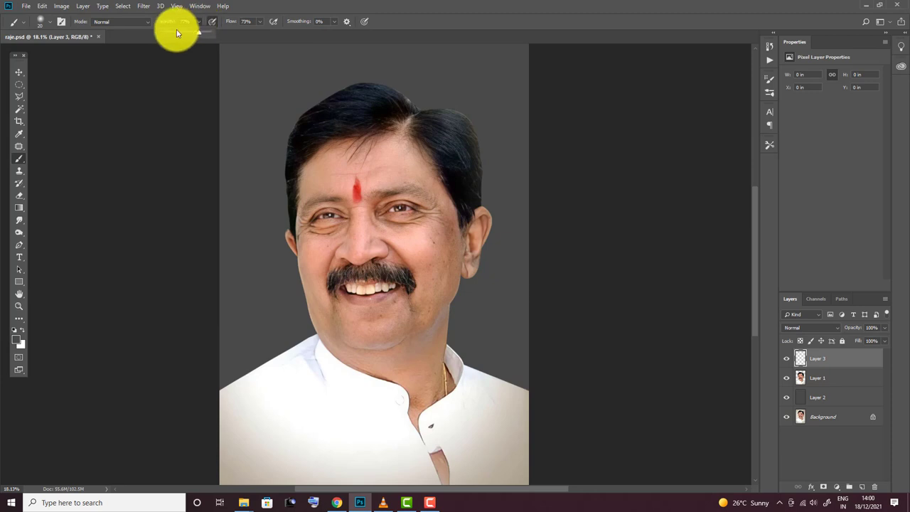
click(15, 340)
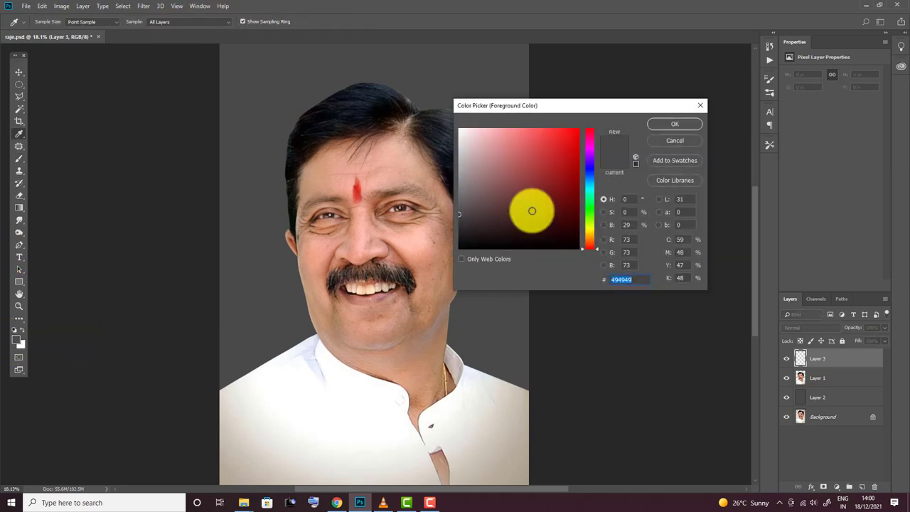
click(589, 134)
click(502, 235)
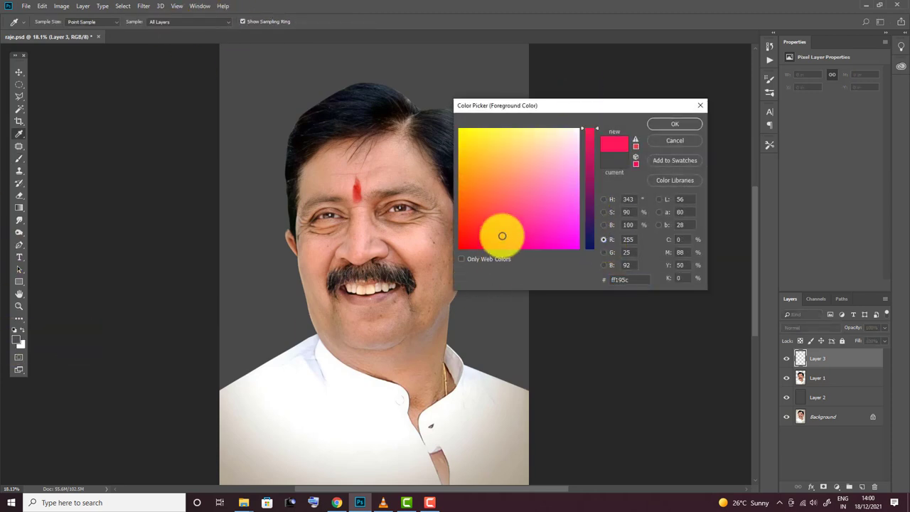
click(674, 124)
scroll(360, 247, up, 4)
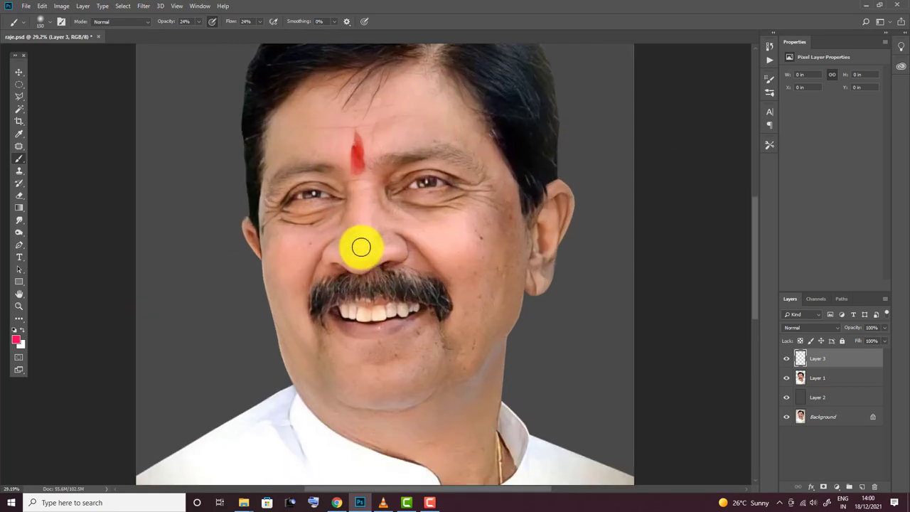
key(bracketright)
key(bracketright)
key(bracketright)
drag(383, 248, 459, 262)
key(bracketright)
key(bracketright)
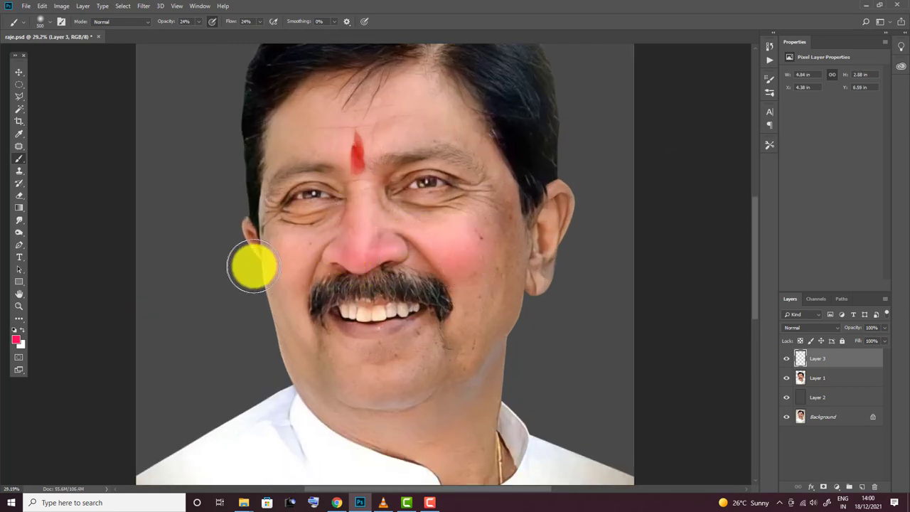
mouse_move(253, 267)
mouse_down()
mouse_move(325, 335)
mouse_move(346, 324)
mouse_move(335, 320)
mouse_move(402, 299)
mouse_up()
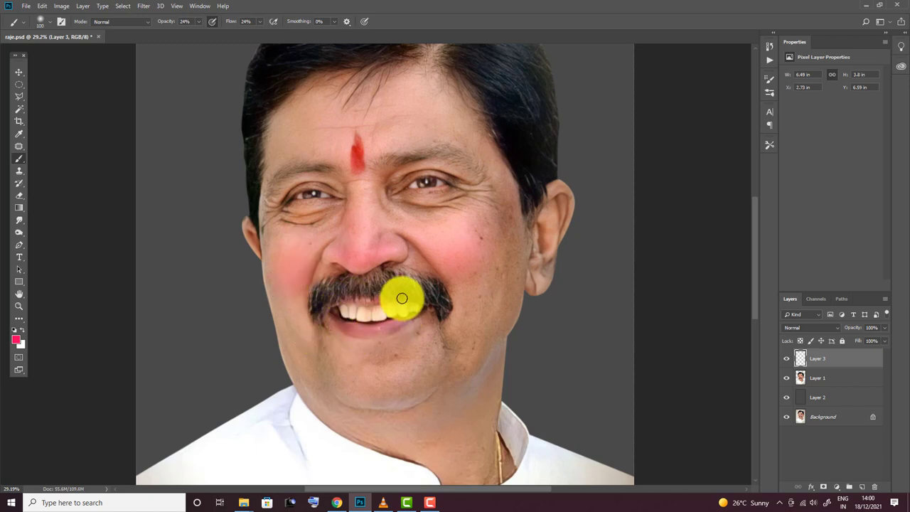
Paint a yellow-green tint along the jaw and chin with a larger brush
click(15, 339)
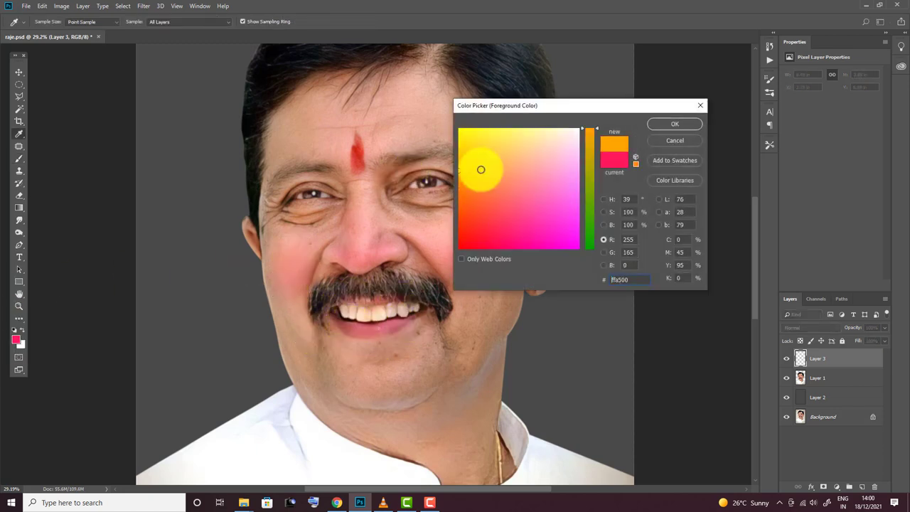
click(589, 164)
click(674, 123)
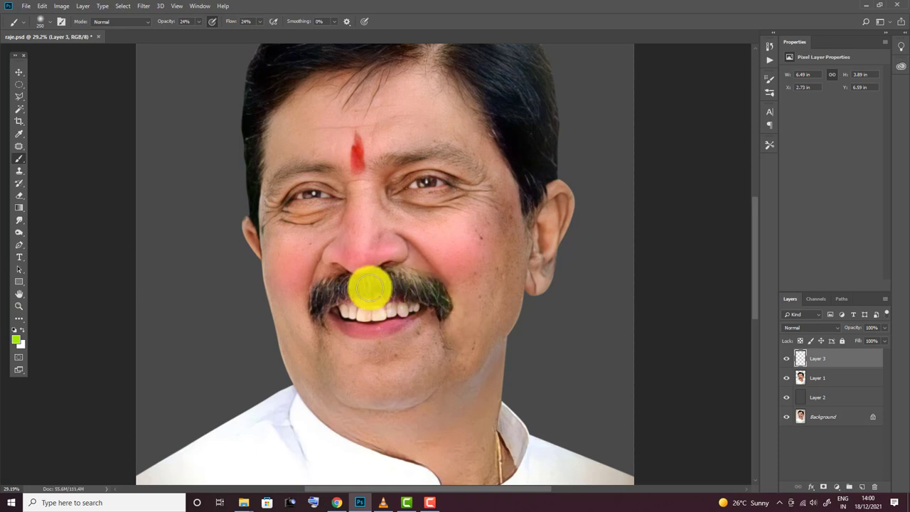
key(bracketright)
key(bracketright)
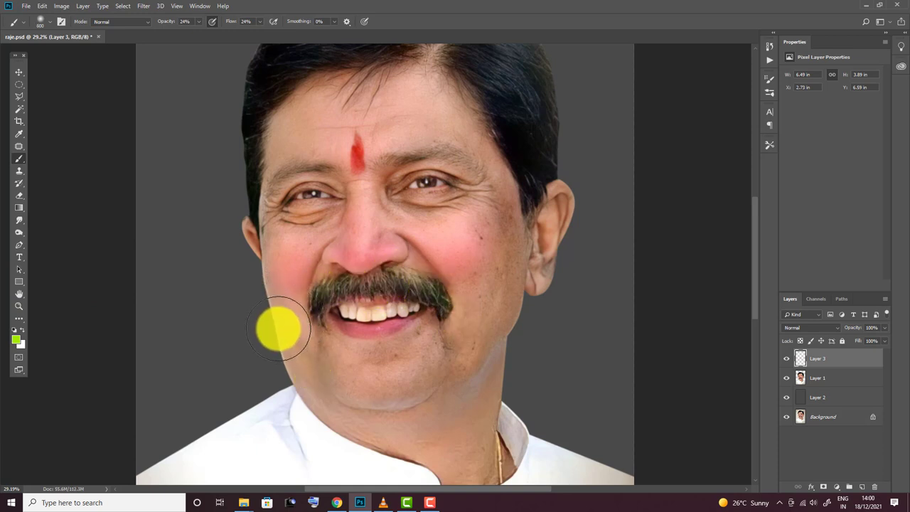
drag(277, 328, 497, 298)
scroll(315, 258, down, 3)
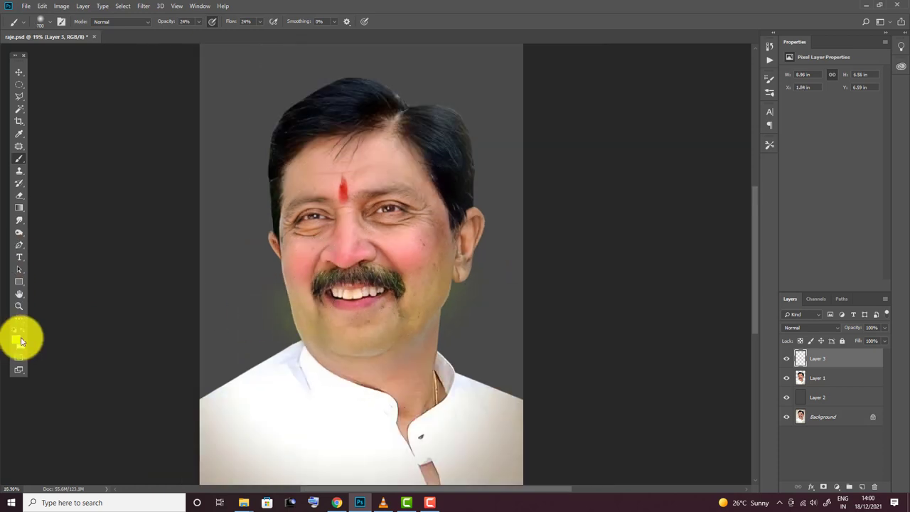
click(20, 341)
Paint red-orange from the right cheek toward the ear and up onto the forehead
click(422, 211)
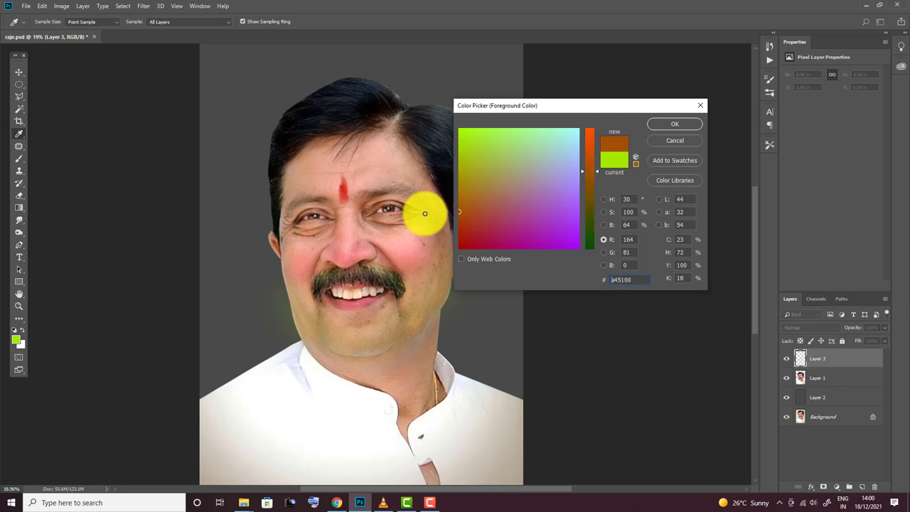
click(672, 124)
key(b)
scroll(359, 213, up, 3)
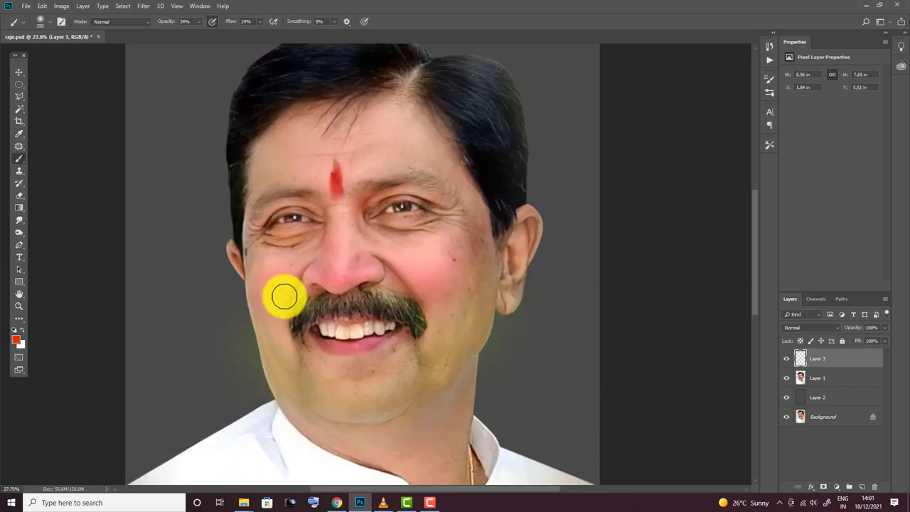
drag(454, 300, 447, 329)
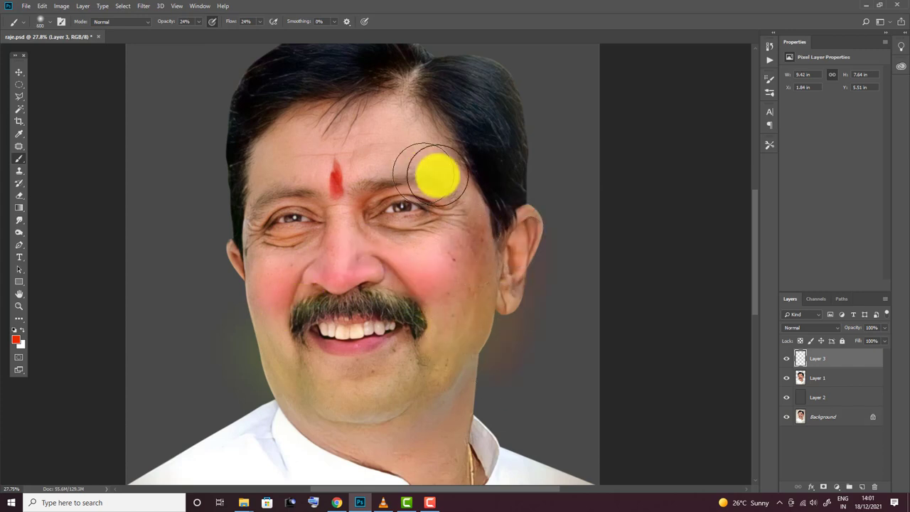
mouse_move(431, 174)
mouse_down()
mouse_move(311, 134)
mouse_move(430, 432)
mouse_up()
Add a reddish glow around the right cheek and ear, resizing the brush between 200 and 500
scroll(430, 432, down, 3)
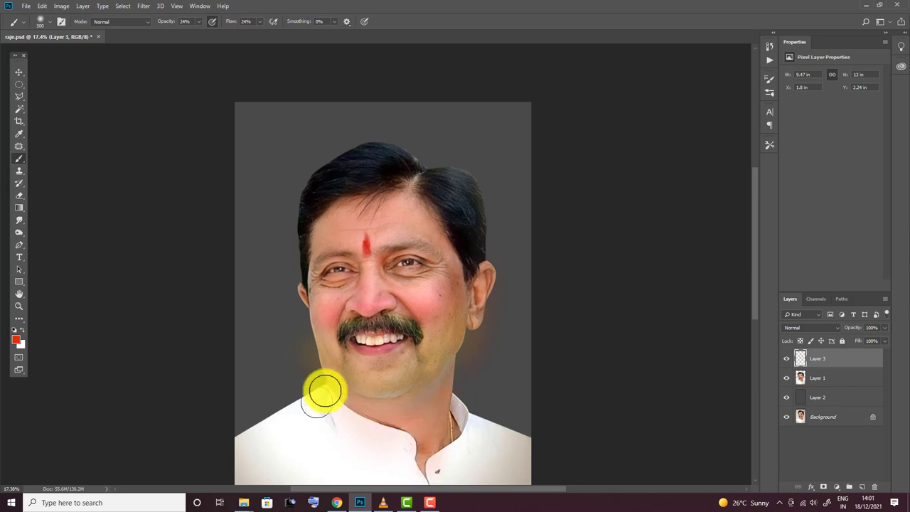
drag(325, 391, 386, 230)
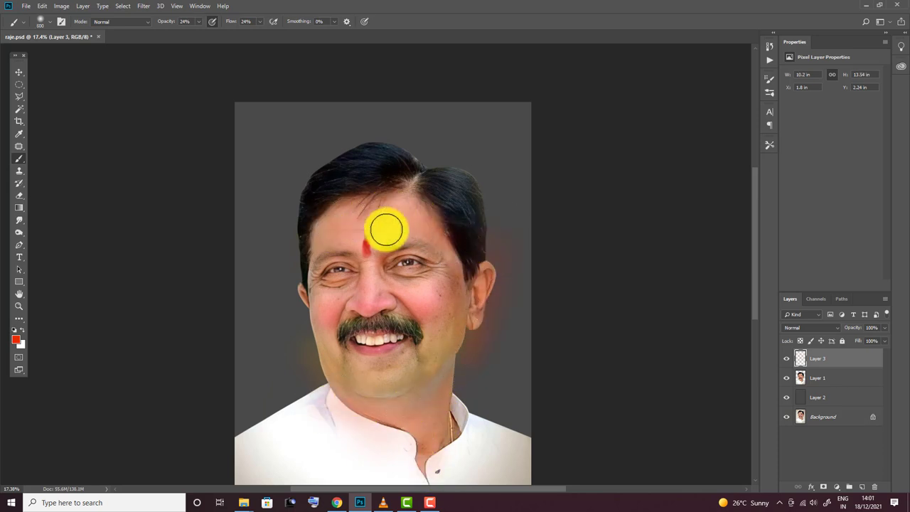
scroll(386, 230, up, 3)
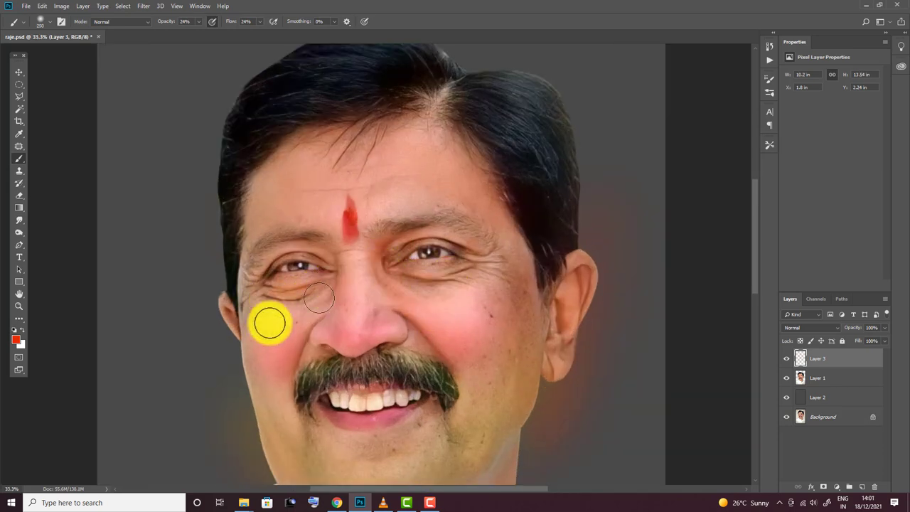
key(bracketleft)
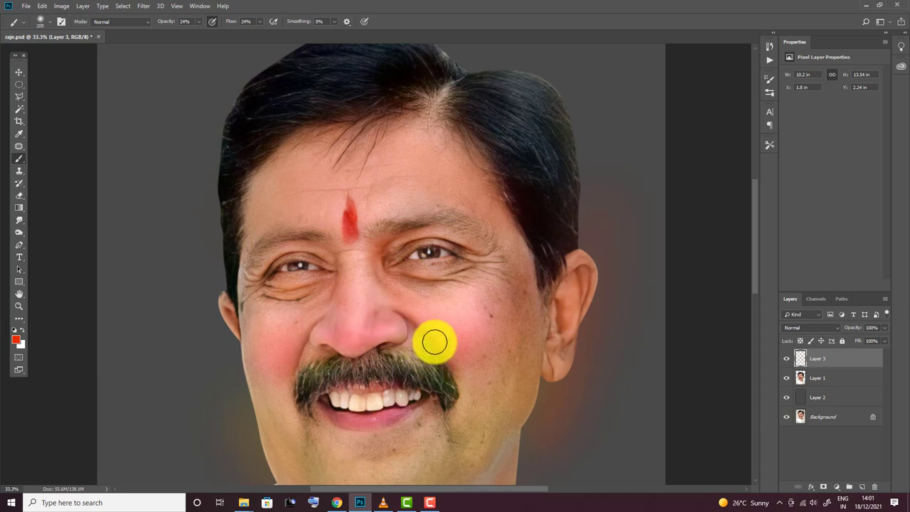
key(bracketright)
key(bracketright)
key(bracketright)
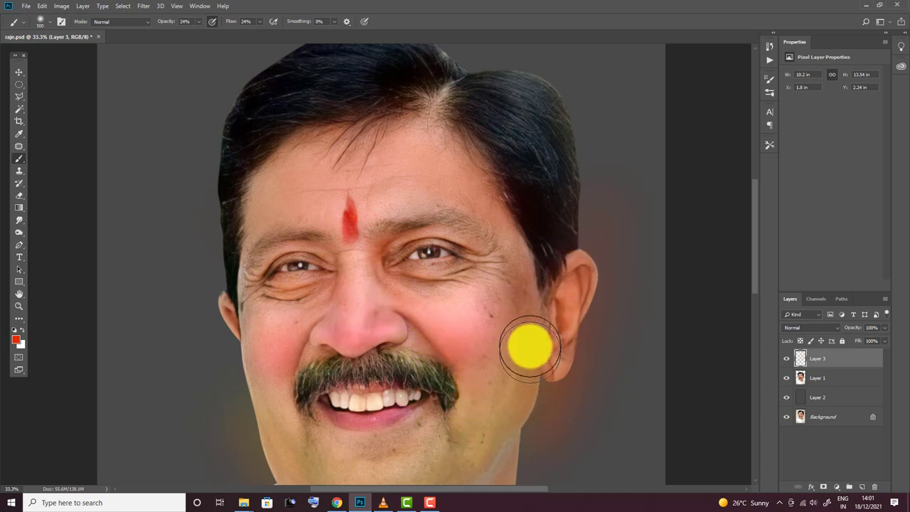
scroll(482, 295, down, 2)
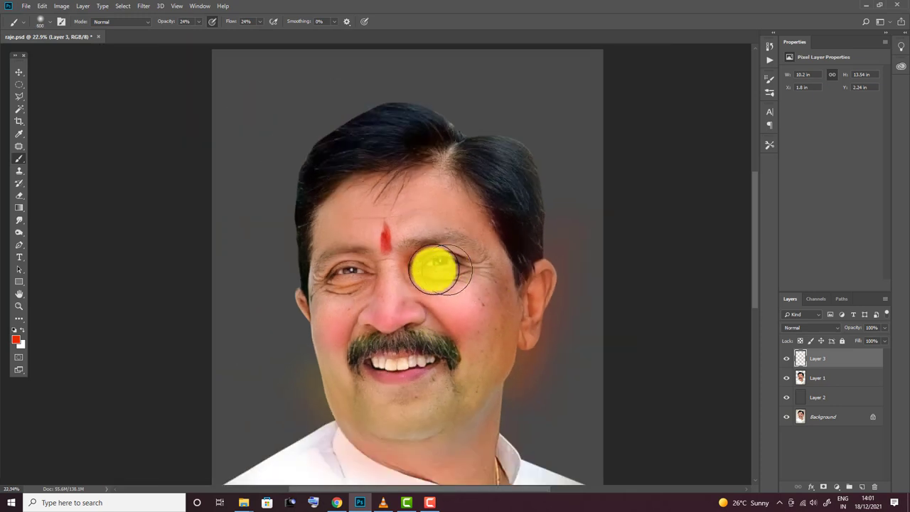
click(142, 6)
Gaussian-blur Layer 3 and set its blend mode to Color
click(280, 149)
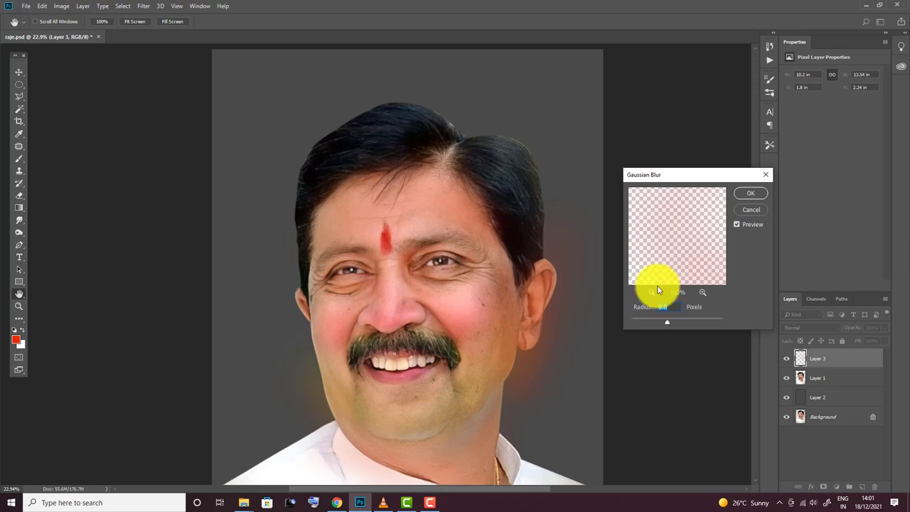
click(749, 193)
click(804, 336)
click(761, 344)
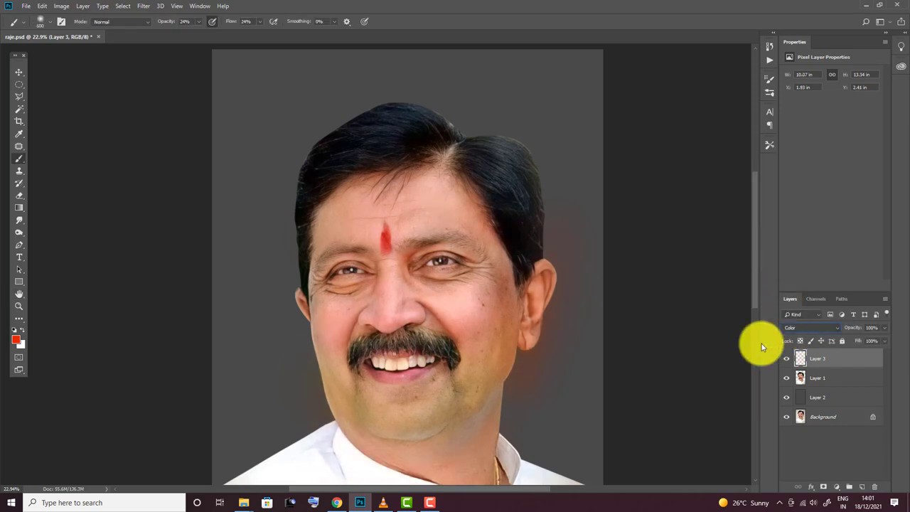
Delete Layer 3's colour outside the man's Layer 1 outline, deselect, and merge it down
click(19, 71)
click(395, 238)
click(830, 359)
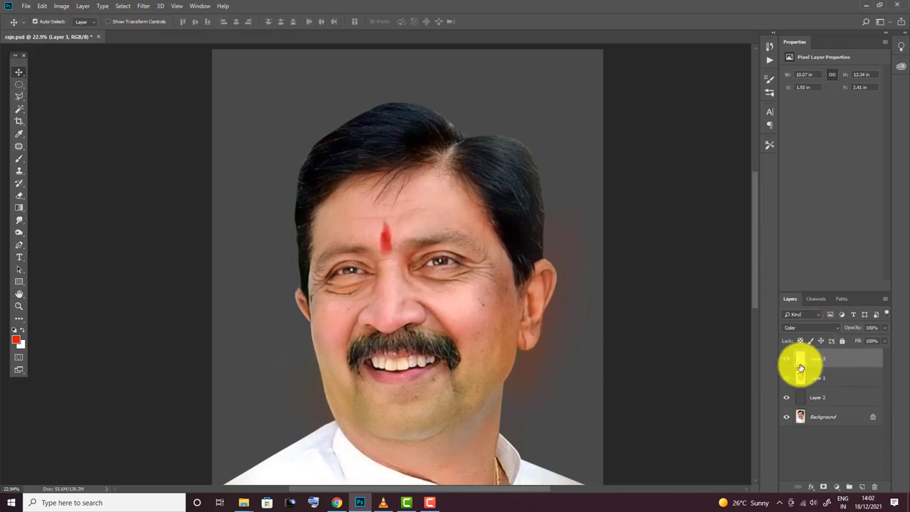
ctrl+click(800, 377)
key(ctrl+shift+i)
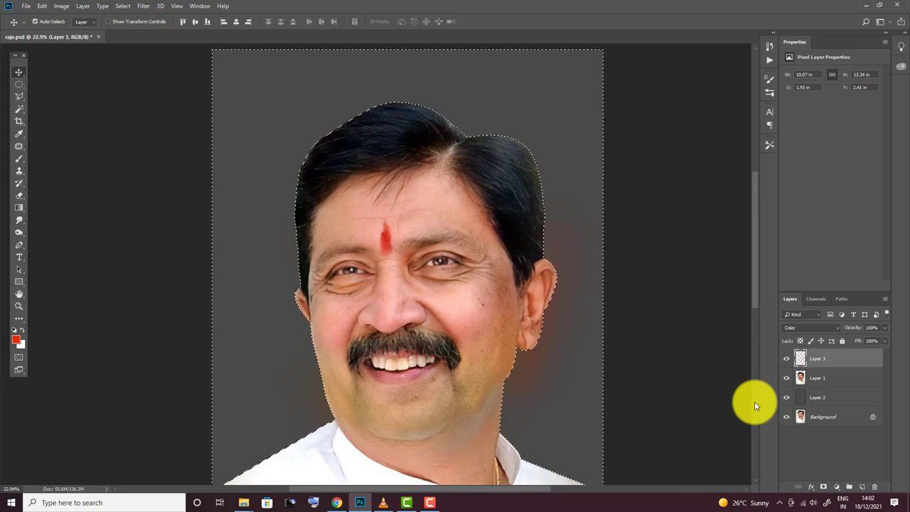
key(Delete)
key(ctrl+d)
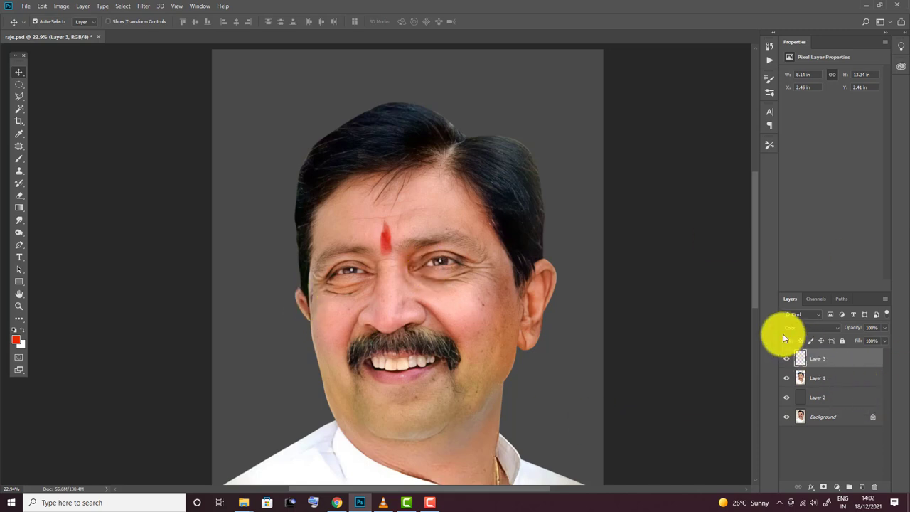
key(Delete)
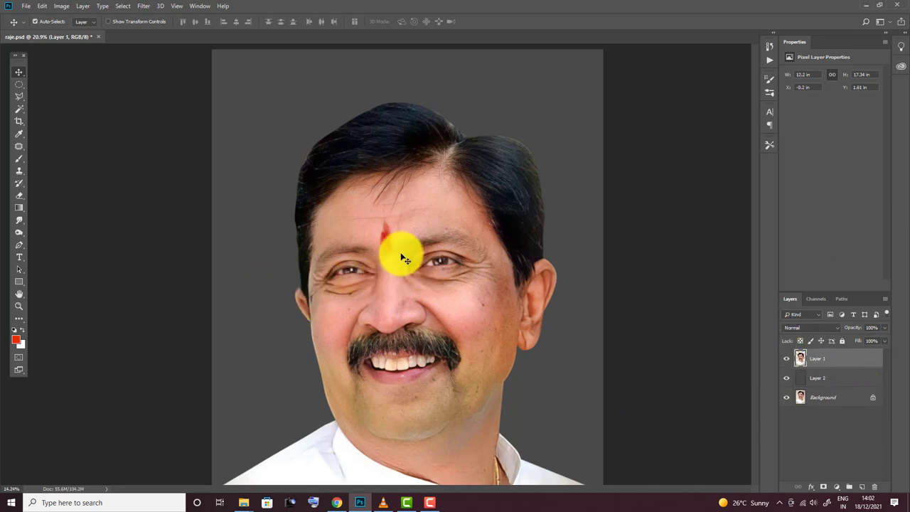
Patch out one blemish on the cheek and two small spots on the chin
scroll(400, 254, down, 3)
scroll(419, 227, up, 5)
key(j)
scroll(438, 254, up, 3)
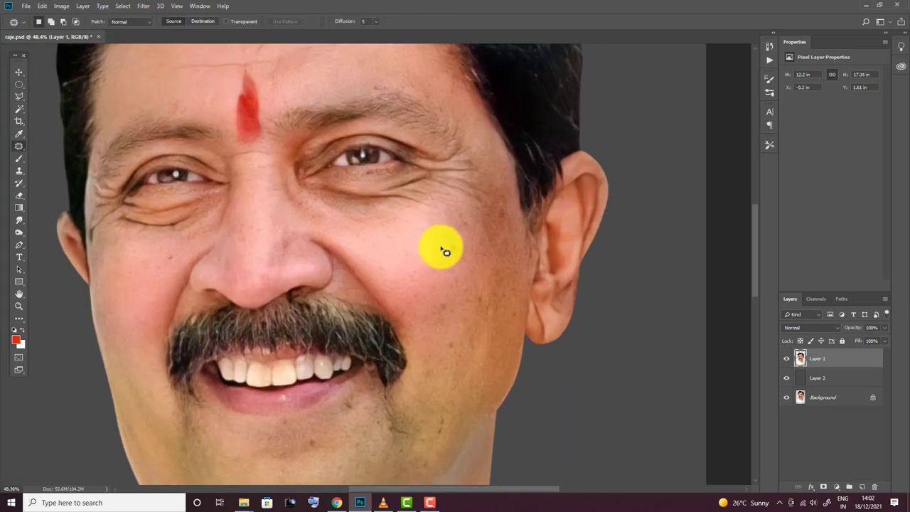
drag(448, 340, 446, 341)
click(456, 322)
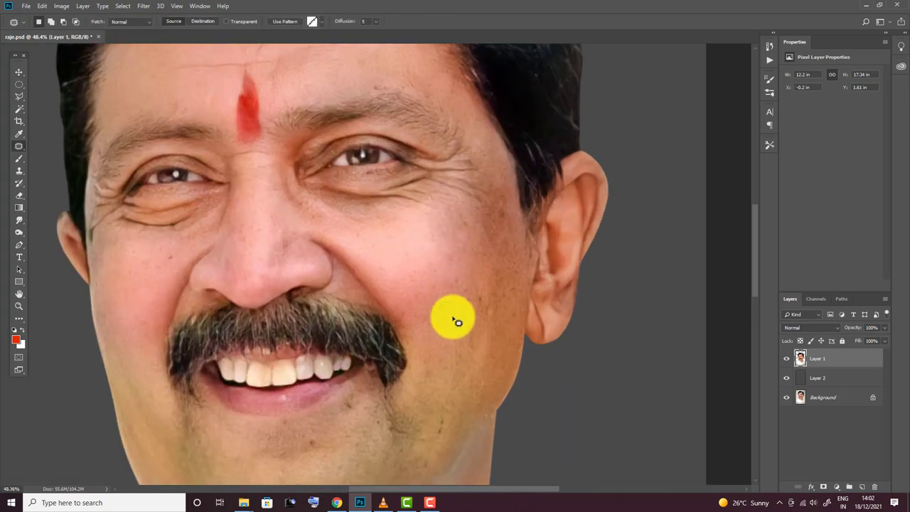
drag(314, 432, 313, 435)
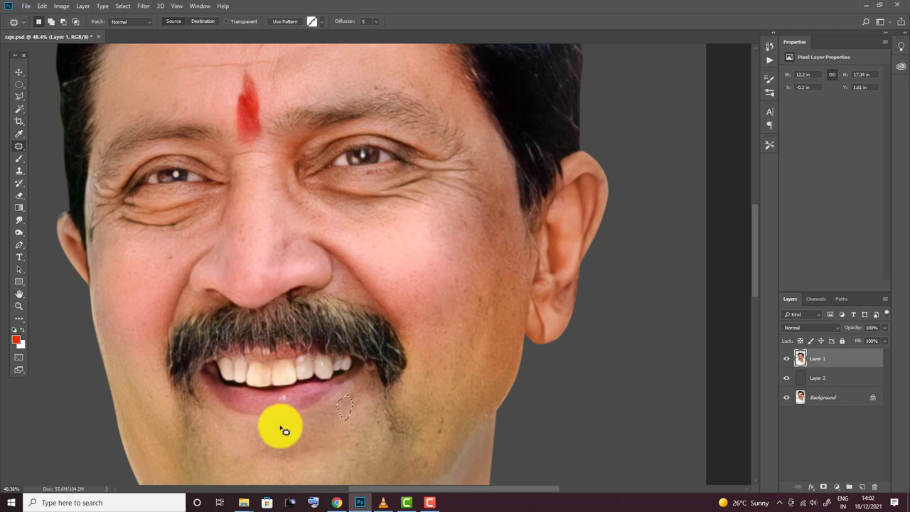
click(299, 435)
drag(299, 434, 294, 427)
scroll(167, 184, down, 3)
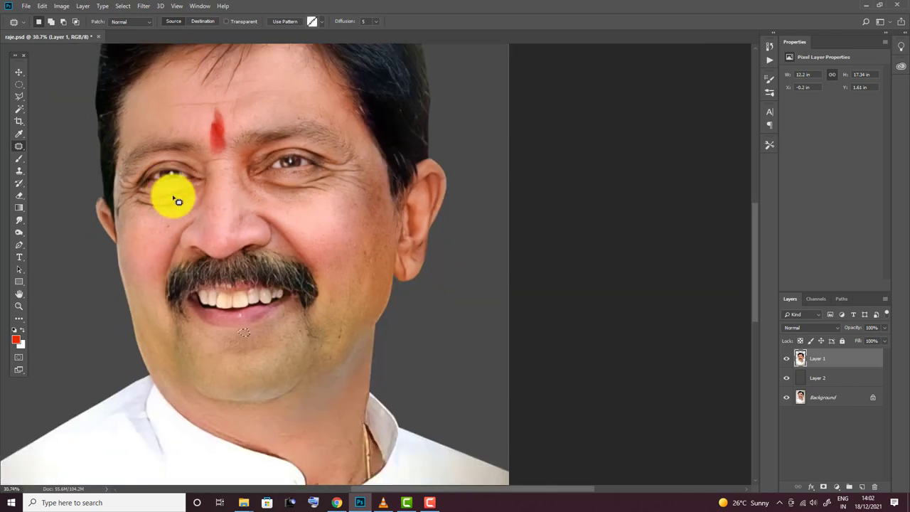
scroll(265, 186, up, 3)
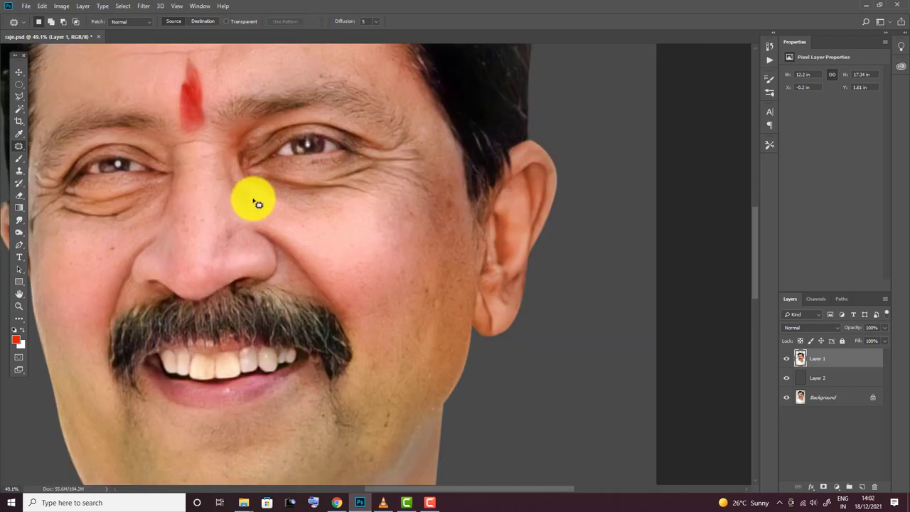
scroll(258, 206, down, 1)
scroll(260, 209, down, 3)
scroll(357, 170, up, 3)
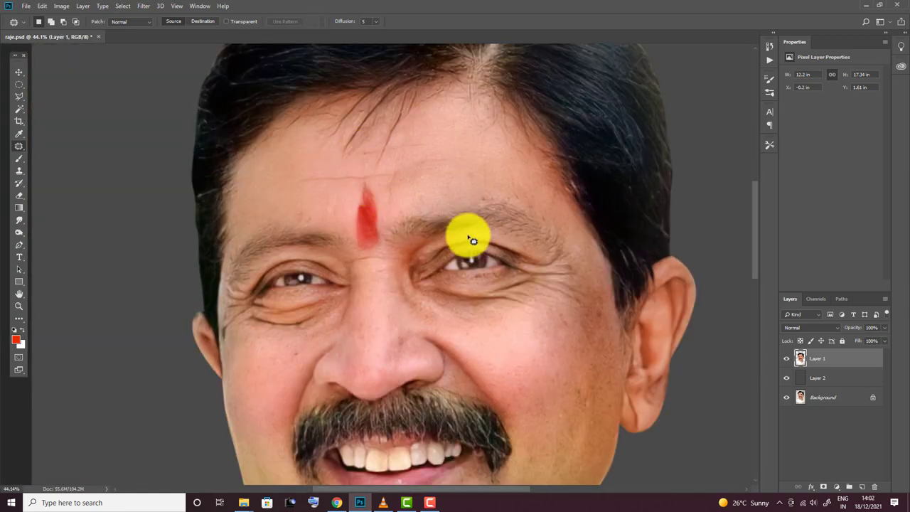
scroll(473, 240, down, 2)
Apply Unsharp Mask to Layer 1 at 202% amount, 5.2 px radius, threshold 0
click(143, 5)
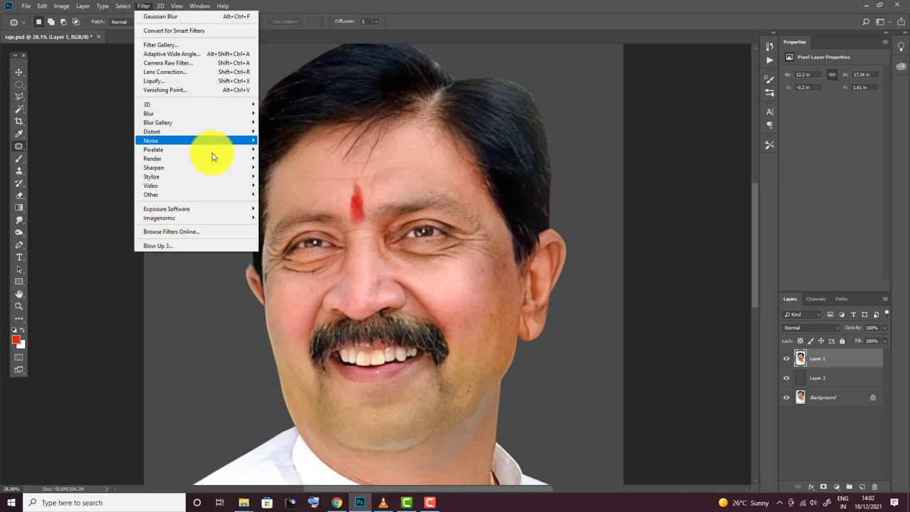
mouse_move(153, 167)
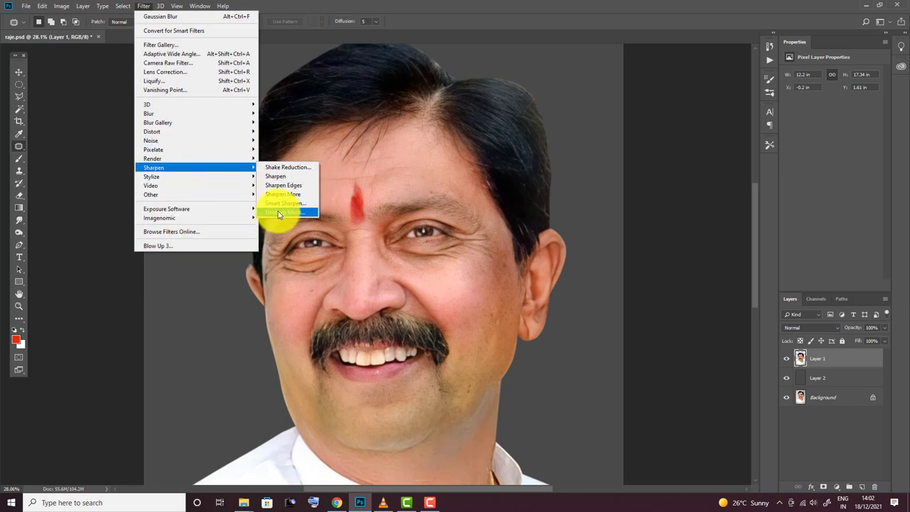
click(278, 212)
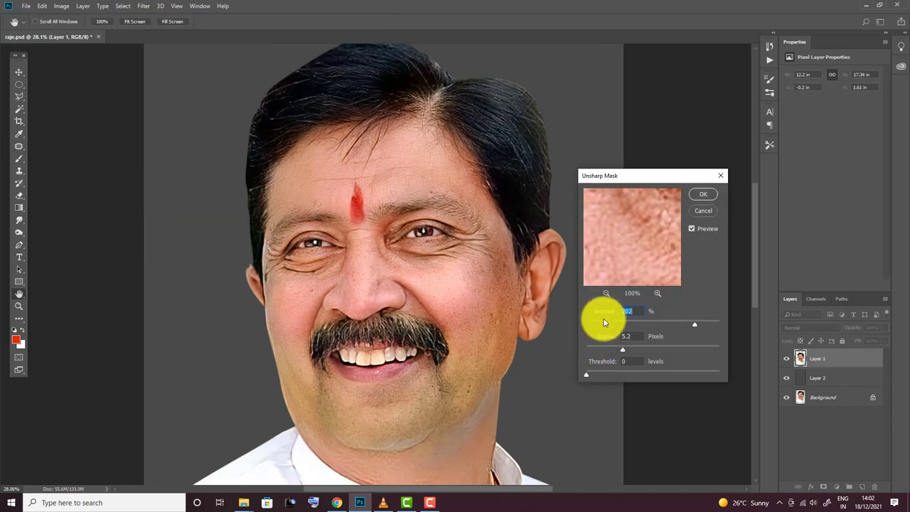
click(706, 193)
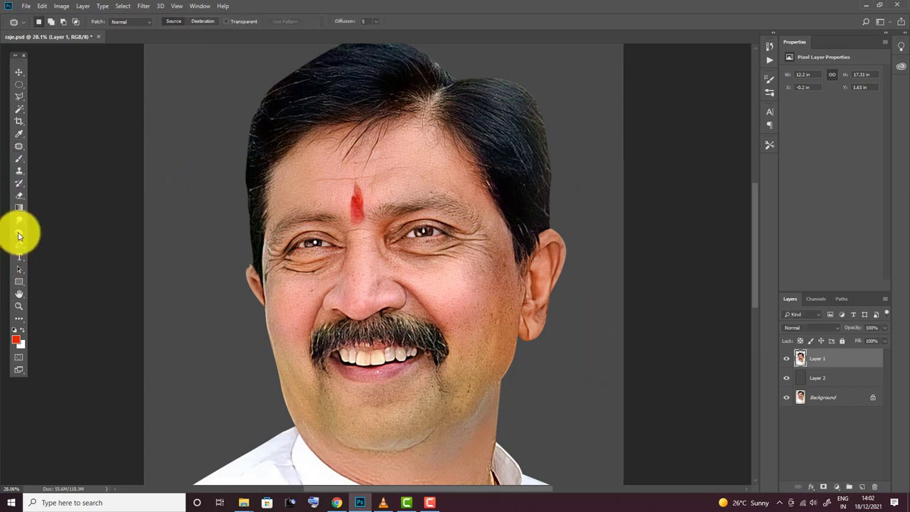
Set up the Smudge tool with a soft brush and zoom in on the nose
click(21, 222)
click(49, 18)
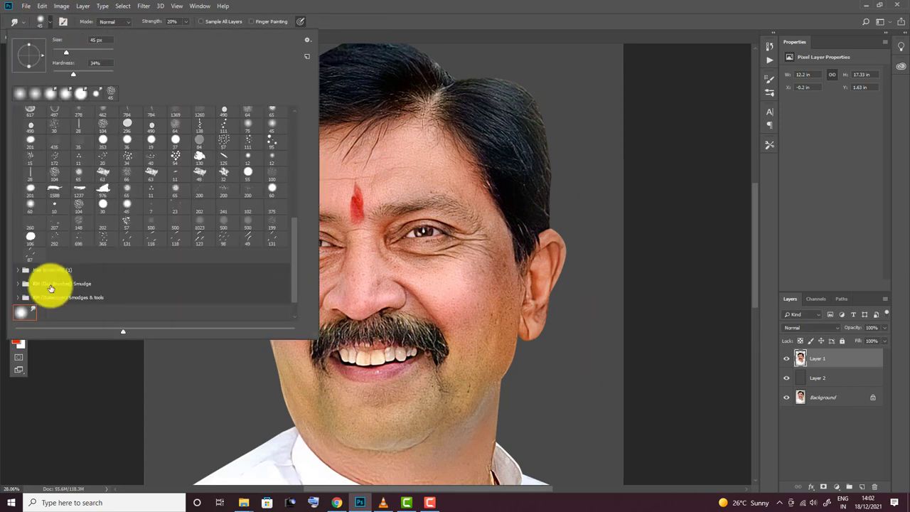
scroll(131, 261, down, 2)
click(54, 317)
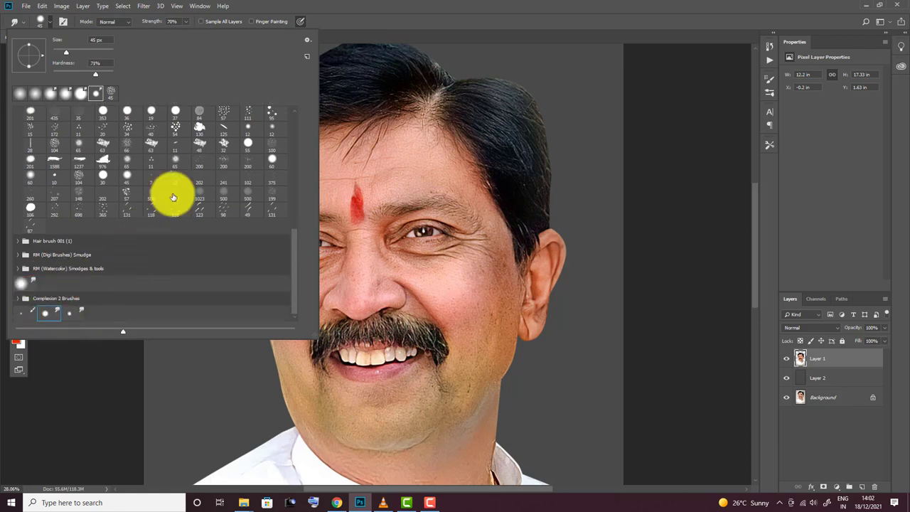
click(367, 11)
scroll(364, 265, up, 2)
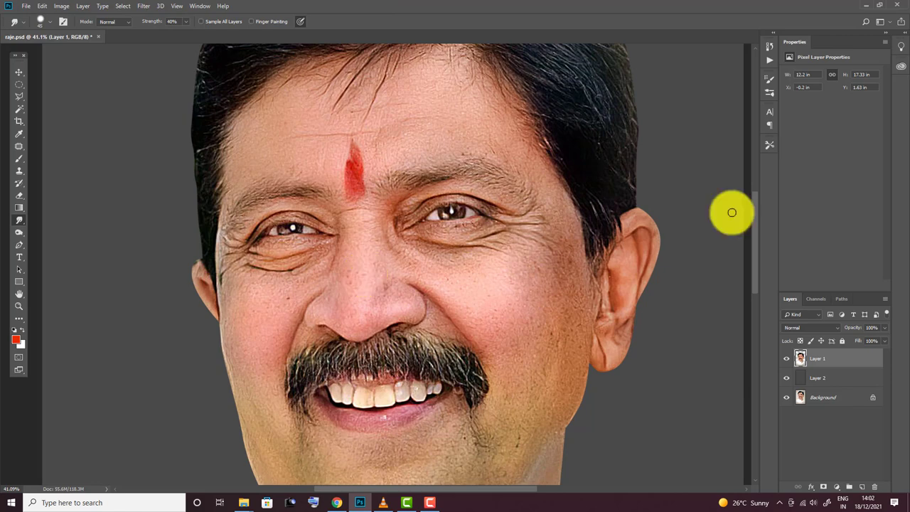
key(ctrl+equal)
key(ctrl+equal)
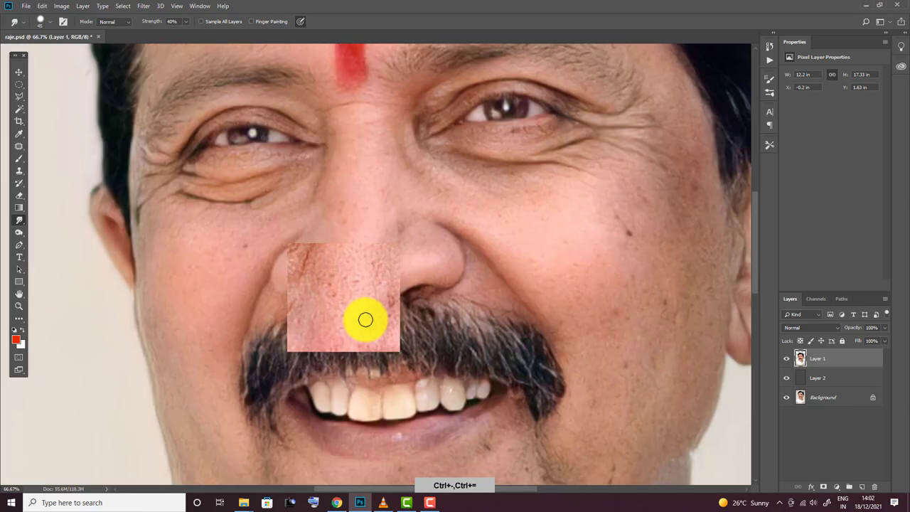
mouse_move(342, 291)
mouse_down()
mouse_move(386, 308)
mouse_move(427, 258)
mouse_move(420, 270)
mouse_up()
key(ctrl+equal)
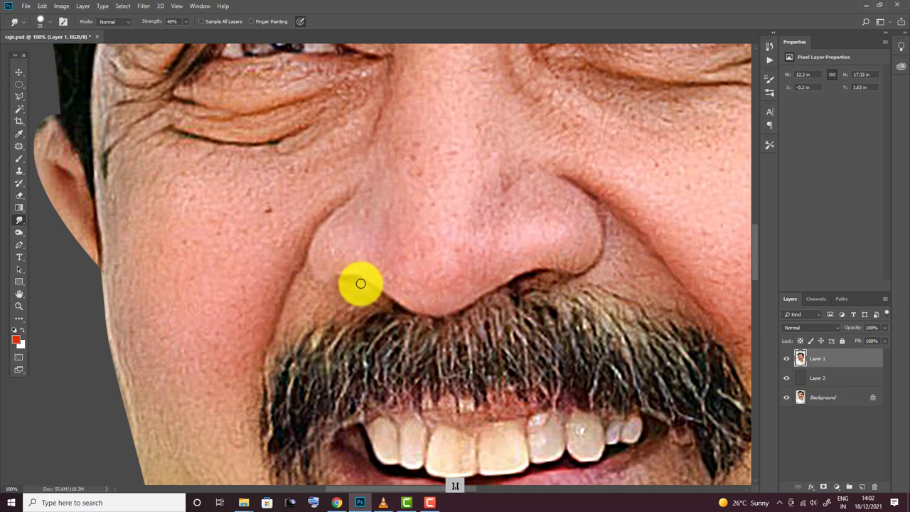
key(ctrl+equal)
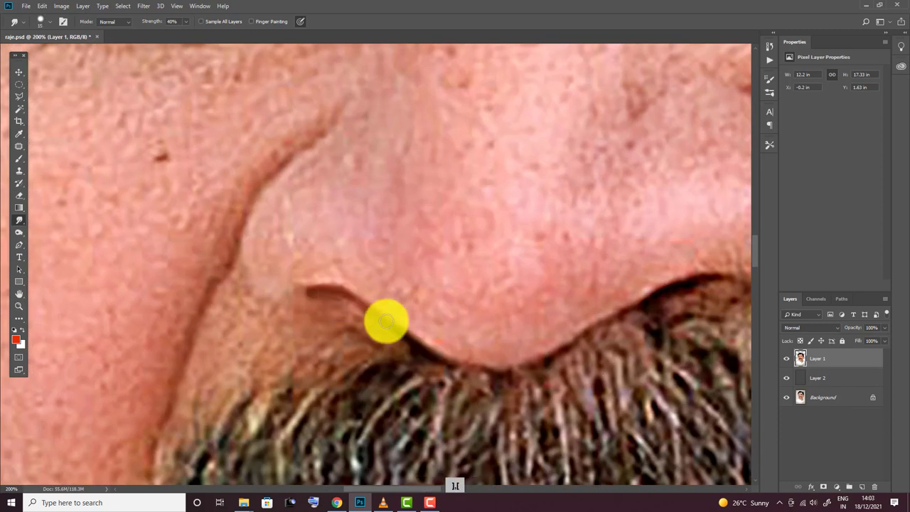
scroll(522, 360, right, 5)
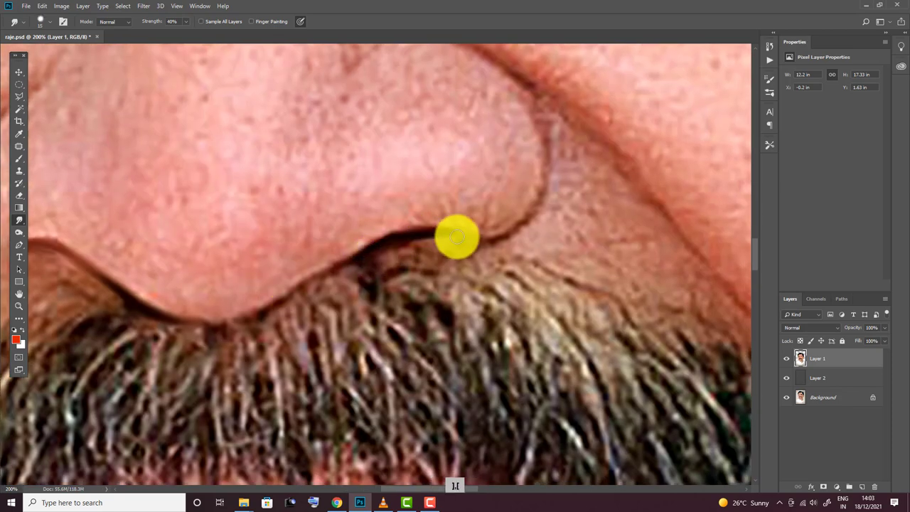
scroll(547, 242, up, 3)
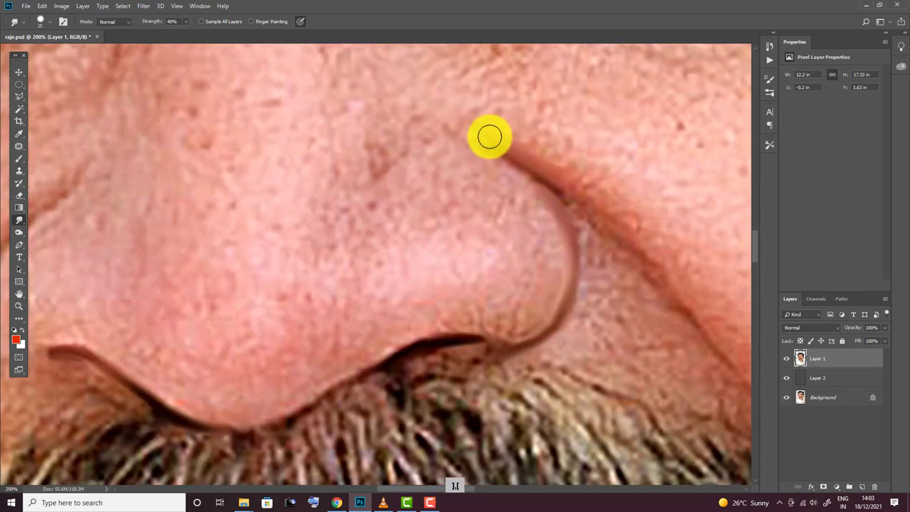
key(ctrl+minus)
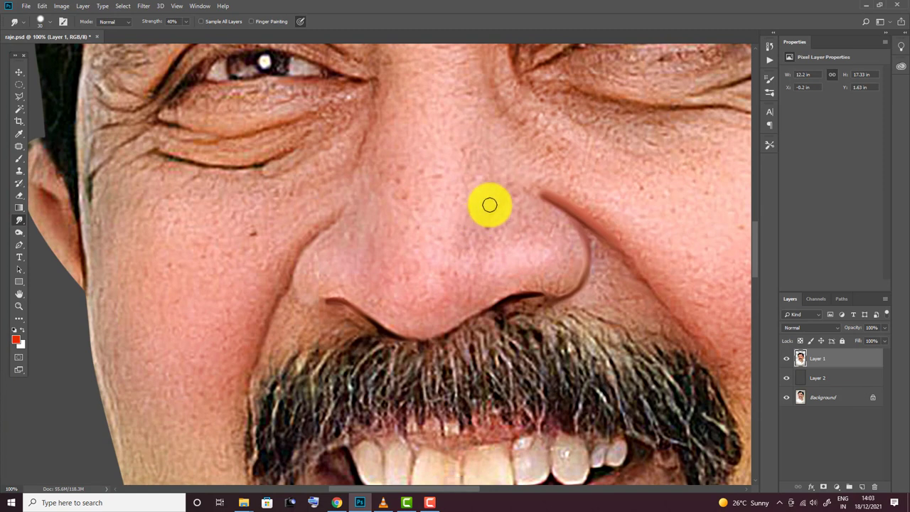
Smudge the nose bridge, tip, nostril wings and left edge into smooth skin
mouse_move(488, 205)
mouse_down()
mouse_move(447, 319)
mouse_move(404, 315)
mouse_up()
drag(387, 285, 429, 296)
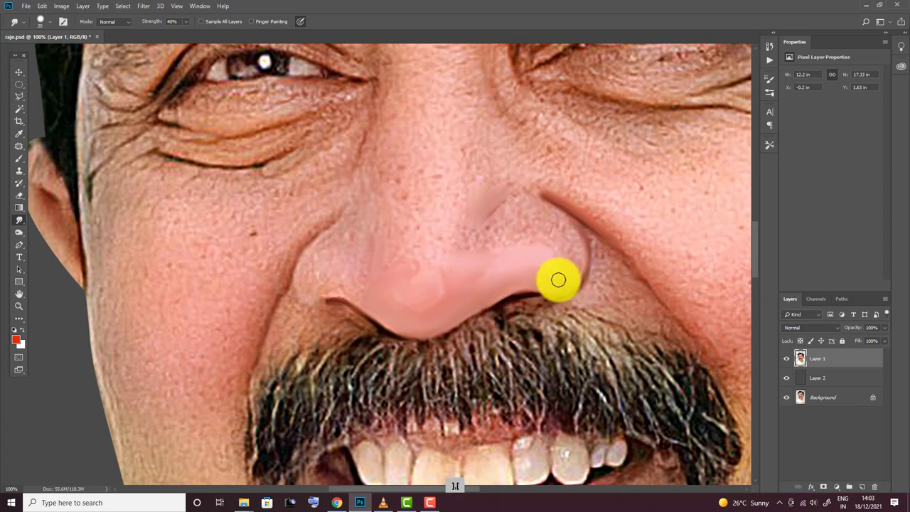
mouse_move(573, 260)
mouse_down()
mouse_move(483, 238)
mouse_move(548, 206)
mouse_move(450, 243)
mouse_move(534, 185)
mouse_move(481, 191)
mouse_move(445, 211)
mouse_move(459, 187)
mouse_move(375, 135)
mouse_move(357, 211)
mouse_move(390, 189)
mouse_move(346, 274)
mouse_move(317, 288)
mouse_move(337, 320)
mouse_up()
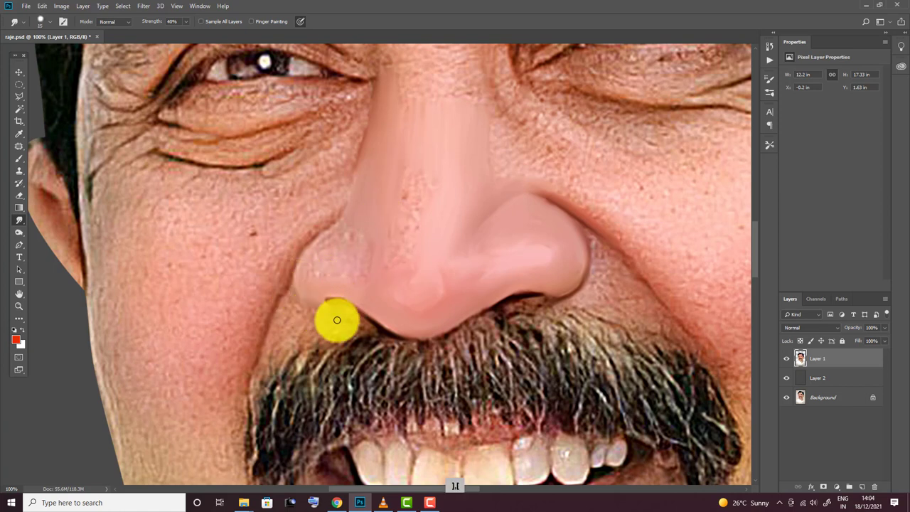
mouse_move(299, 281)
mouse_down()
mouse_move(313, 234)
mouse_move(290, 270)
mouse_move(368, 325)
mouse_move(329, 269)
mouse_up()
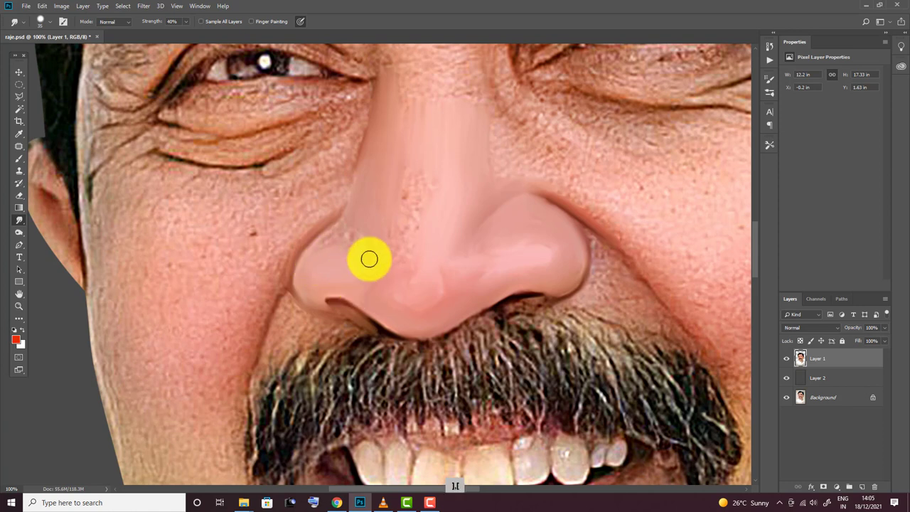
mouse_move(350, 216)
mouse_down()
mouse_move(386, 235)
mouse_move(407, 159)
mouse_move(405, 249)
mouse_move(428, 286)
mouse_move(542, 252)
mouse_move(463, 152)
mouse_up()
scroll(463, 152, down, 2)
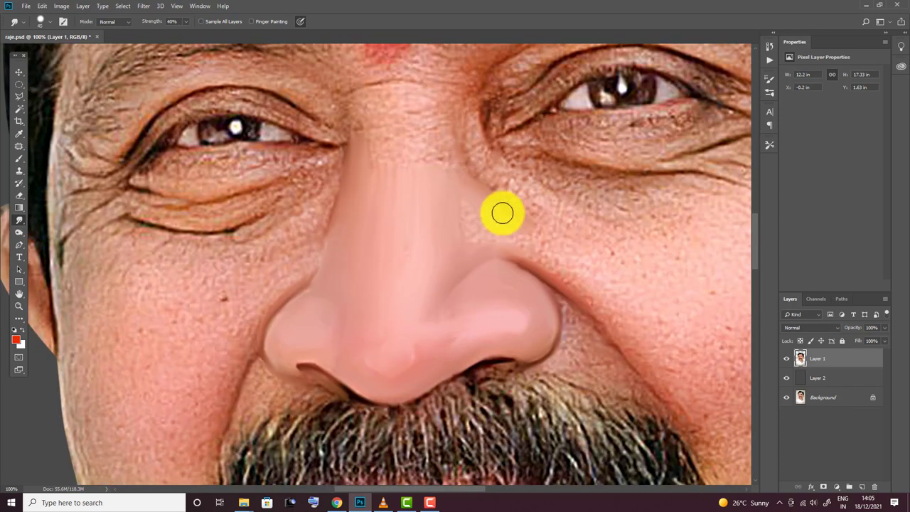
At 40% strength, smudge the right under-eye crease, eyelid skin and the cheek beside the nose smooth
mouse_move(486, 234)
mouse_down()
mouse_move(548, 264)
mouse_move(649, 367)
mouse_move(597, 279)
mouse_move(619, 274)
mouse_move(446, 167)
mouse_move(369, 156)
mouse_move(398, 150)
mouse_move(383, 118)
mouse_move(424, 101)
mouse_move(346, 85)
mouse_move(360, 76)
mouse_move(377, 83)
mouse_up()
mouse_move(554, 150)
mouse_down()
mouse_move(502, 118)
mouse_move(590, 152)
mouse_move(376, 124)
mouse_up()
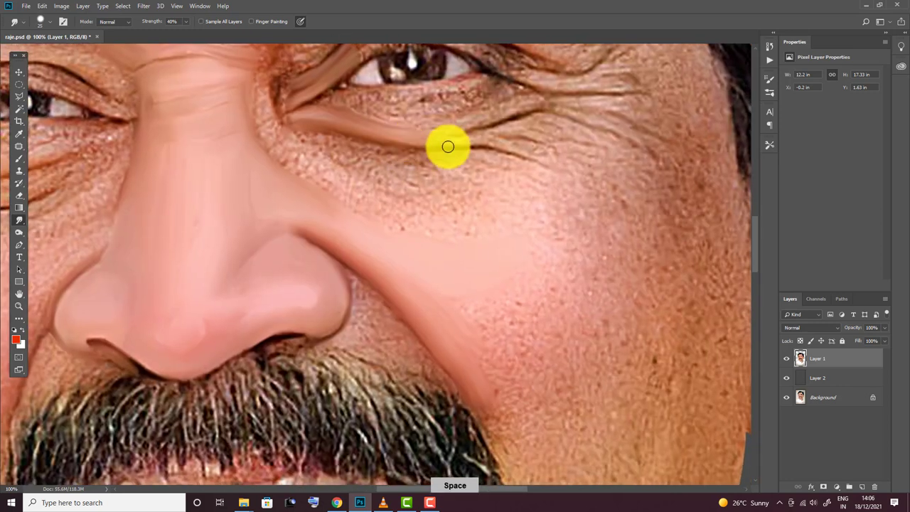
mouse_move(535, 133)
mouse_down()
mouse_move(538, 104)
mouse_move(593, 138)
mouse_move(570, 146)
mouse_move(495, 99)
mouse_move(615, 108)
mouse_up()
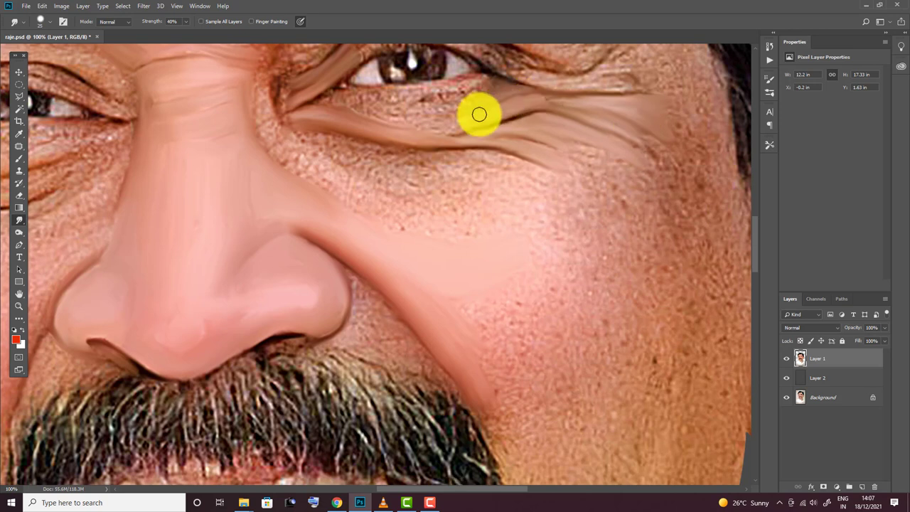
mouse_move(318, 100)
mouse_down()
mouse_move(481, 76)
mouse_move(435, 90)
mouse_move(422, 114)
mouse_move(346, 98)
mouse_move(285, 100)
mouse_move(273, 133)
mouse_move(335, 186)
mouse_move(370, 199)
mouse_move(416, 192)
mouse_move(394, 157)
mouse_move(472, 223)
mouse_up()
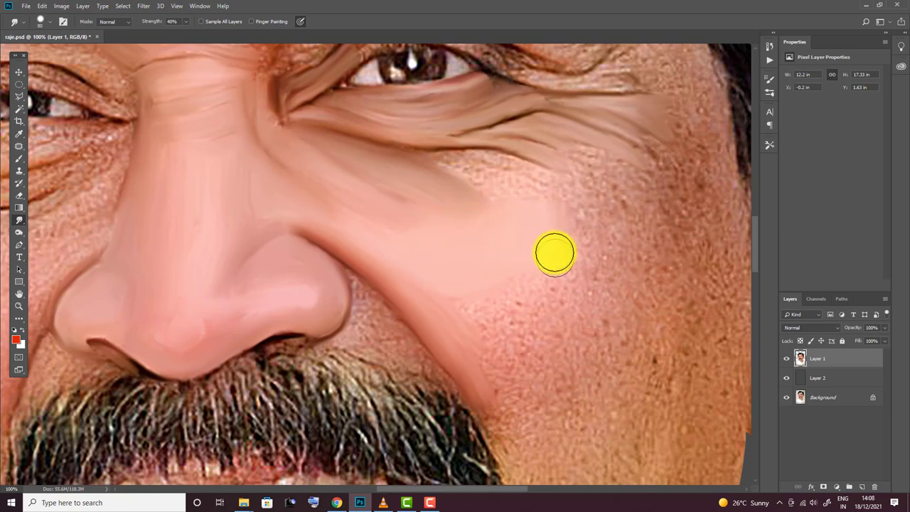
mouse_move(554, 252)
mouse_down()
mouse_move(540, 195)
mouse_move(495, 157)
mouse_move(406, 154)
mouse_move(536, 145)
mouse_up()
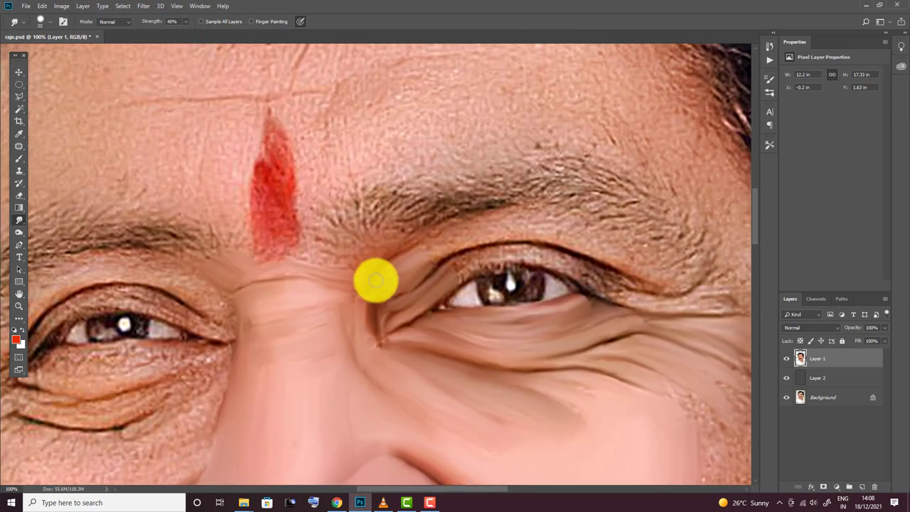
At 50% strength, smooth the brow bridge and taper the red tilak's top into a point
key(5)
mouse_move(353, 248)
mouse_down()
mouse_move(311, 189)
mouse_move(348, 97)
mouse_move(408, 86)
mouse_move(418, 118)
mouse_move(369, 146)
mouse_move(305, 147)
mouse_move(307, 78)
mouse_move(242, 173)
mouse_move(282, 249)
mouse_move(255, 218)
mouse_move(285, 191)
mouse_move(270, 141)
mouse_move(284, 206)
mouse_up()
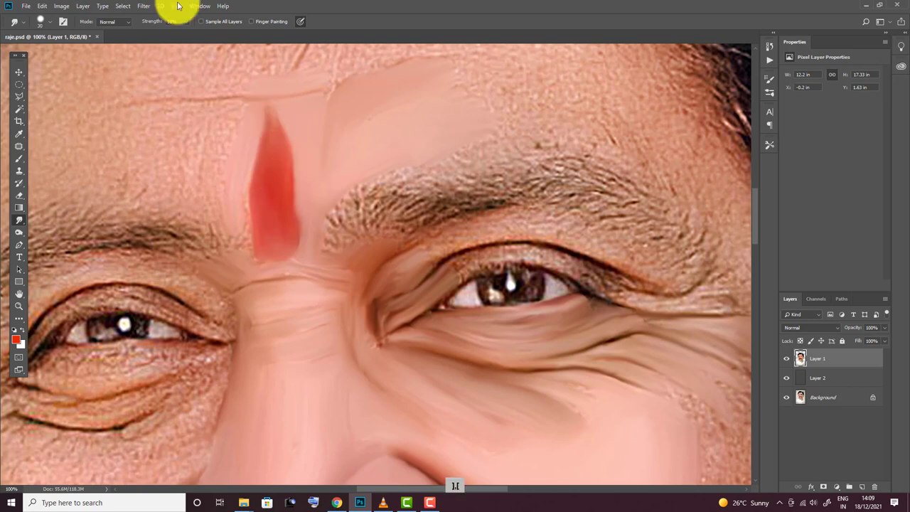
mouse_move(251, 270)
mouse_down()
mouse_move(218, 214)
mouse_move(217, 113)
mouse_up()
Zoom out and, at 30% strength, smooth the forehead above the right eyebrow
key(ctrl+minus)
key(4)
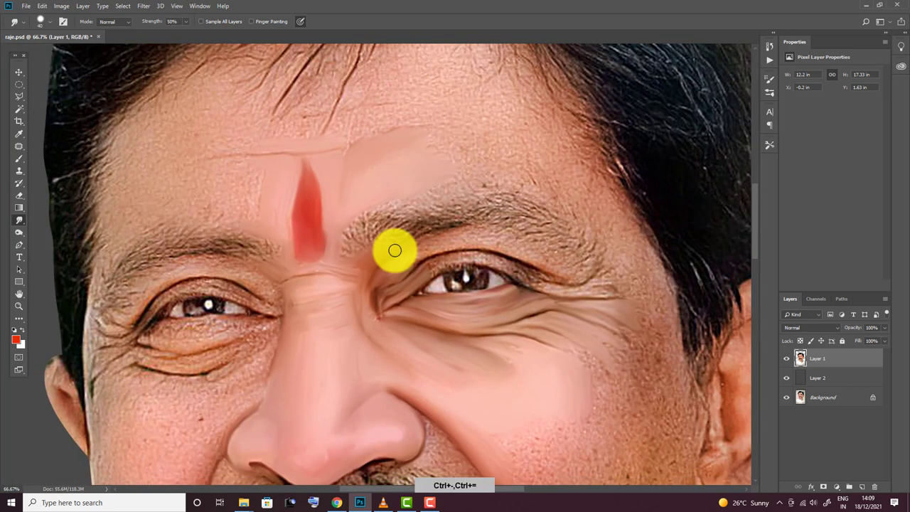
key(3)
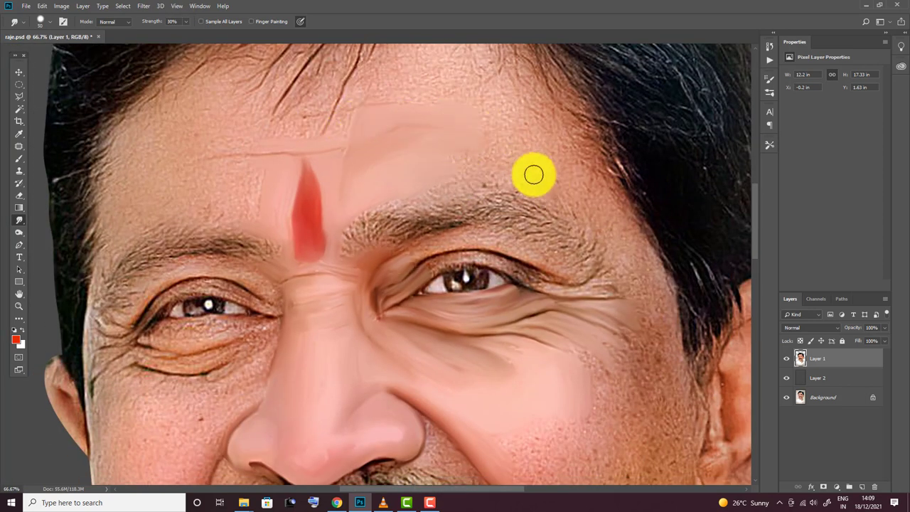
drag(532, 174, 455, 180)
mouse_move(492, 149)
mouse_down()
mouse_move(404, 154)
mouse_move(398, 121)
mouse_move(548, 147)
mouse_move(583, 253)
mouse_move(552, 289)
mouse_move(613, 272)
mouse_move(594, 277)
mouse_move(589, 177)
mouse_move(627, 246)
mouse_move(646, 256)
mouse_move(496, 311)
mouse_up()
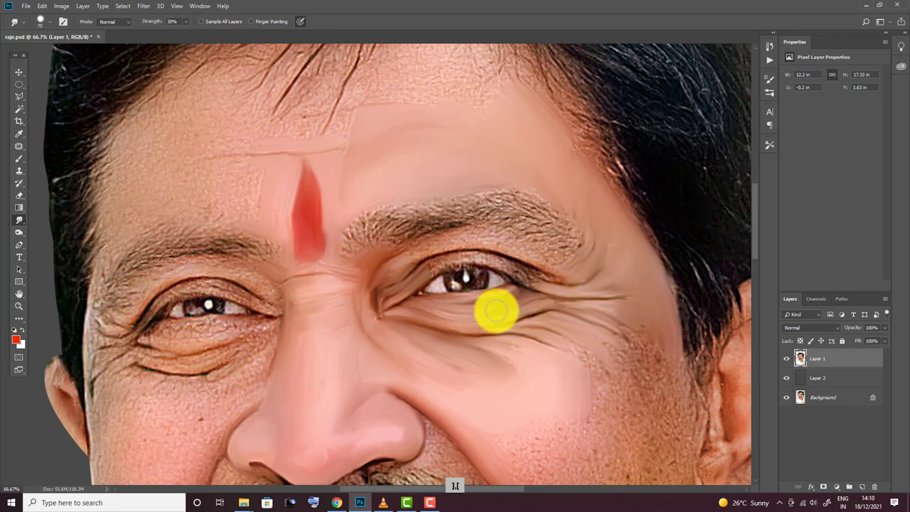
mouse_move(562, 266)
mouse_down()
mouse_move(498, 211)
mouse_move(478, 246)
mouse_up()
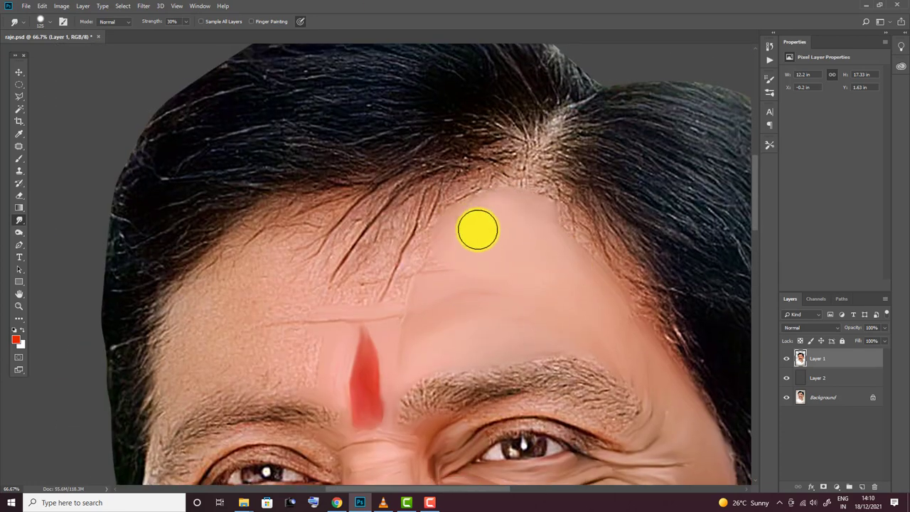
Smooth the forehead near the hairline and blend the hair edge and strands into the skin
mouse_move(528, 270)
mouse_down()
mouse_move(553, 202)
mouse_move(575, 186)
mouse_move(656, 306)
mouse_move(678, 365)
mouse_up()
mouse_move(384, 179)
mouse_down()
mouse_move(441, 277)
mouse_move(497, 349)
mouse_move(427, 246)
mouse_up()
scroll(427, 246, up, 5)
mouse_move(520, 173)
mouse_down()
mouse_move(475, 146)
mouse_move(452, 171)
mouse_move(466, 222)
mouse_move(495, 216)
mouse_move(555, 253)
mouse_up()
mouse_move(464, 206)
mouse_down()
mouse_move(422, 282)
mouse_move(403, 294)
mouse_move(413, 294)
mouse_move(393, 256)
mouse_move(386, 296)
mouse_move(343, 324)
mouse_move(394, 265)
mouse_move(414, 221)
mouse_move(433, 337)
mouse_up()
Extend the left forehead smoothing and pull hairline and temple strands down into the skin
scroll(520, 217, down, 3)
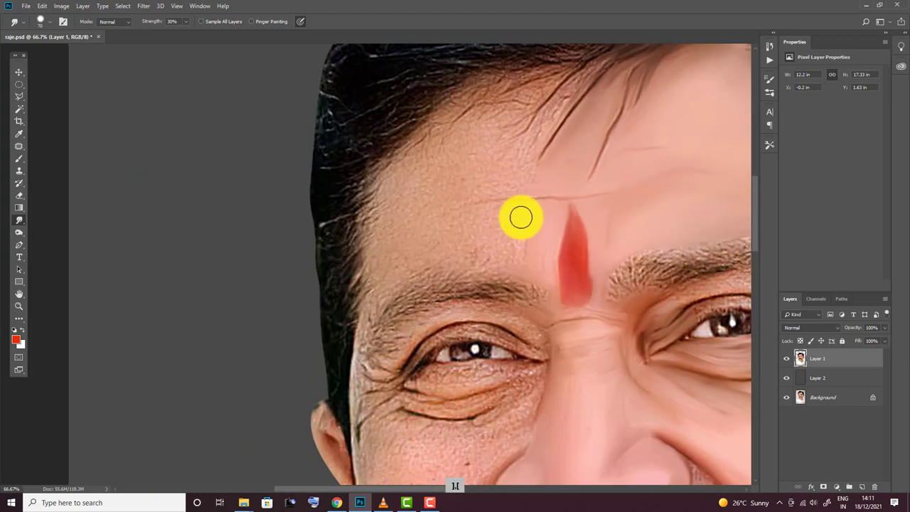
mouse_move(529, 189)
mouse_down()
mouse_move(523, 215)
mouse_move(536, 230)
mouse_move(459, 229)
mouse_move(429, 149)
mouse_move(465, 109)
mouse_up()
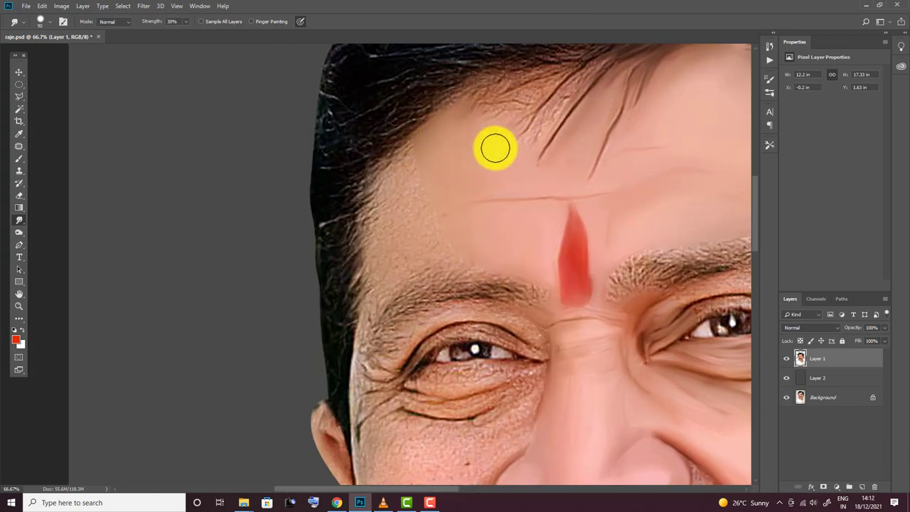
drag(495, 148, 470, 265)
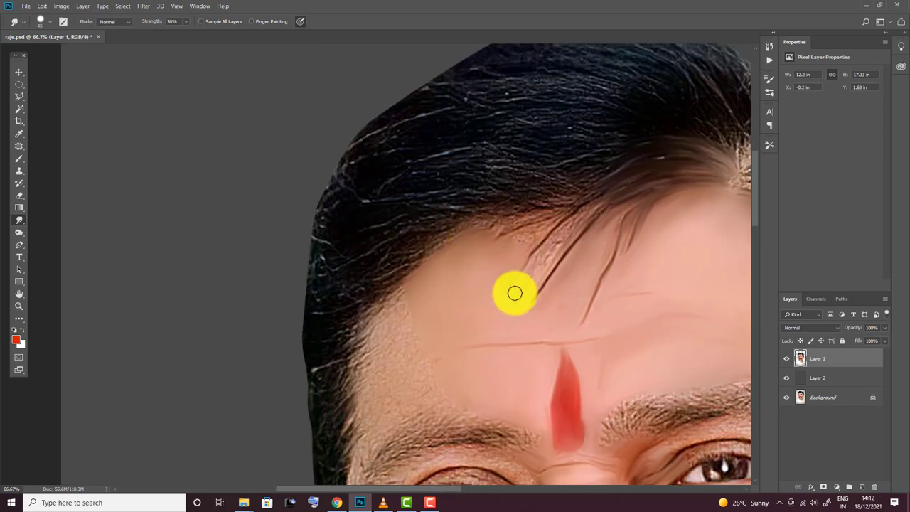
mouse_move(514, 293)
mouse_down()
mouse_move(594, 201)
mouse_move(519, 272)
mouse_move(611, 206)
mouse_move(558, 209)
mouse_move(527, 230)
mouse_move(469, 227)
mouse_move(437, 307)
mouse_move(633, 163)
mouse_move(524, 227)
mouse_move(433, 205)
mouse_move(376, 227)
mouse_move(427, 213)
mouse_move(548, 270)
mouse_move(591, 189)
mouse_move(453, 253)
mouse_move(438, 245)
mouse_move(477, 221)
mouse_move(488, 195)
mouse_move(686, 237)
mouse_move(649, 213)
mouse_move(441, 239)
mouse_move(416, 257)
mouse_up()
mouse_move(417, 303)
mouse_down()
mouse_move(491, 329)
mouse_move(406, 246)
mouse_move(381, 319)
mouse_move(380, 382)
mouse_move(374, 325)
mouse_move(351, 270)
mouse_move(386, 189)
mouse_move(286, 171)
mouse_move(294, 183)
mouse_move(368, 199)
mouse_move(441, 185)
mouse_move(461, 198)
mouse_up()
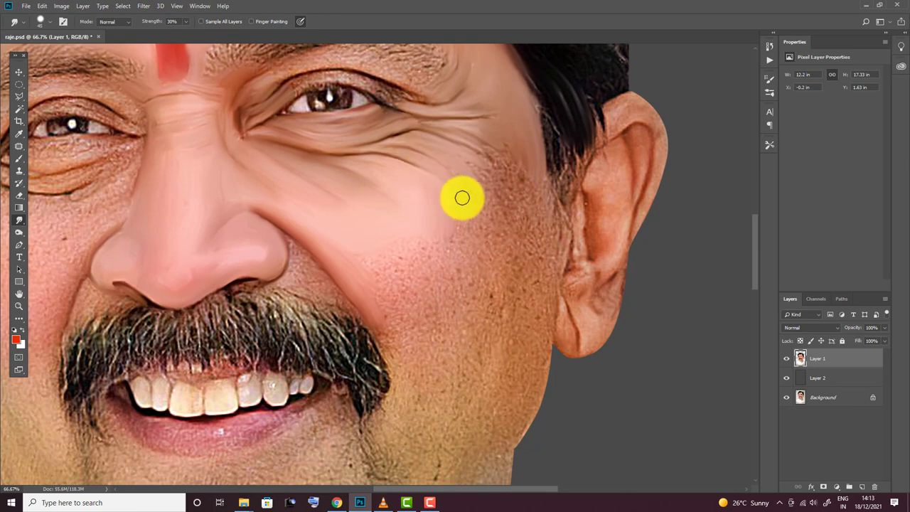
Smooth the outer cheek, eye-corner wrinkles, ear-side hair edge and jaw stubble below the ear
mouse_move(458, 162)
mouse_down()
mouse_move(505, 225)
mouse_move(521, 171)
mouse_move(394, 128)
mouse_up()
mouse_move(509, 159)
mouse_down()
mouse_move(536, 170)
mouse_move(531, 245)
mouse_up()
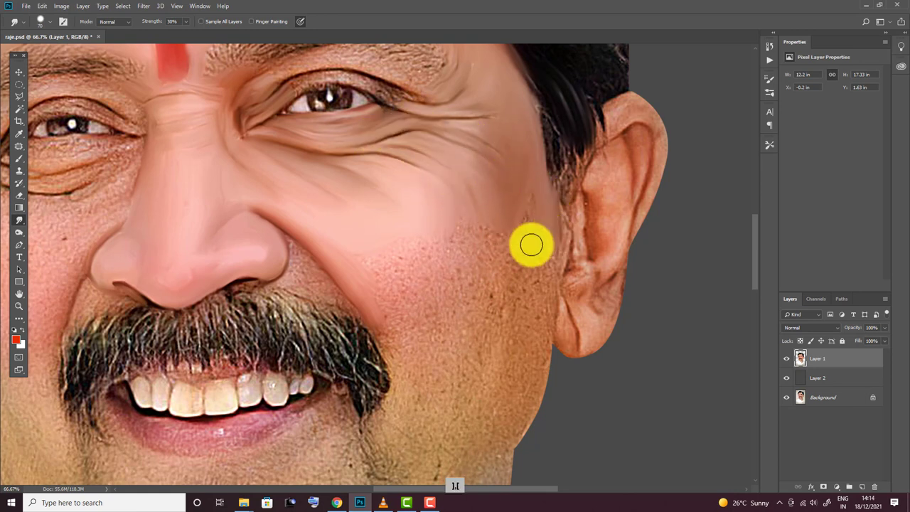
mouse_move(585, 329)
mouse_down()
mouse_move(534, 260)
mouse_move(530, 209)
mouse_move(519, 246)
mouse_move(407, 323)
mouse_move(392, 298)
mouse_move(451, 290)
mouse_move(467, 263)
mouse_move(435, 253)
mouse_move(359, 267)
mouse_up()
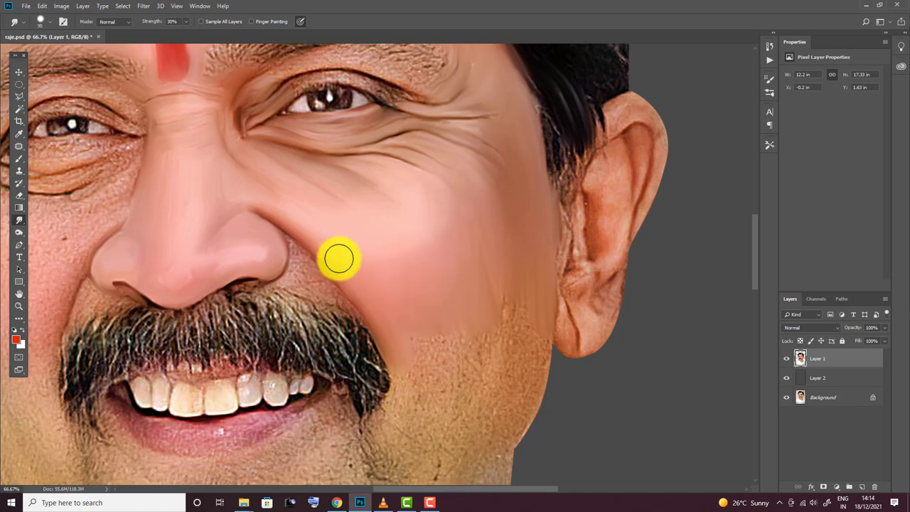
With a larger brush, smooth the stubble beside the mouth and along the lower cheek and jaw
drag(448, 427, 552, 296)
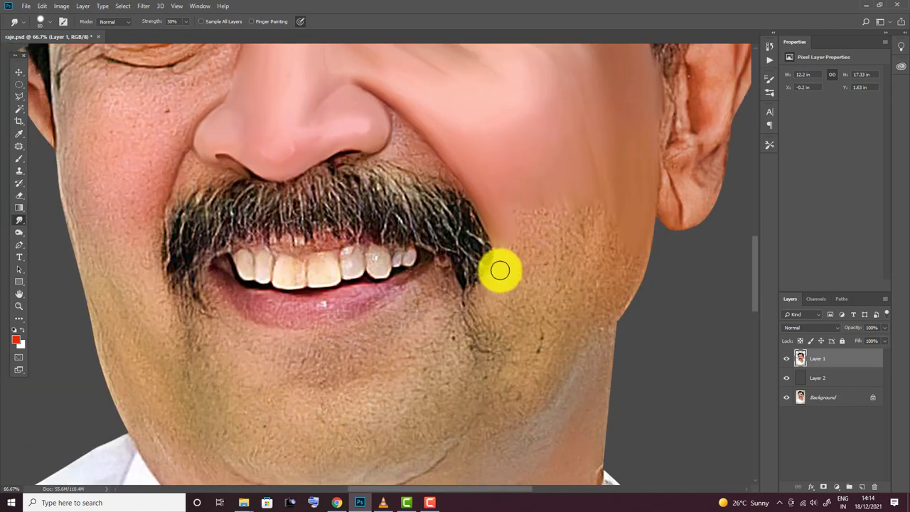
mouse_move(499, 270)
mouse_down()
mouse_move(479, 297)
mouse_move(524, 235)
mouse_up()
drag(547, 275, 514, 284)
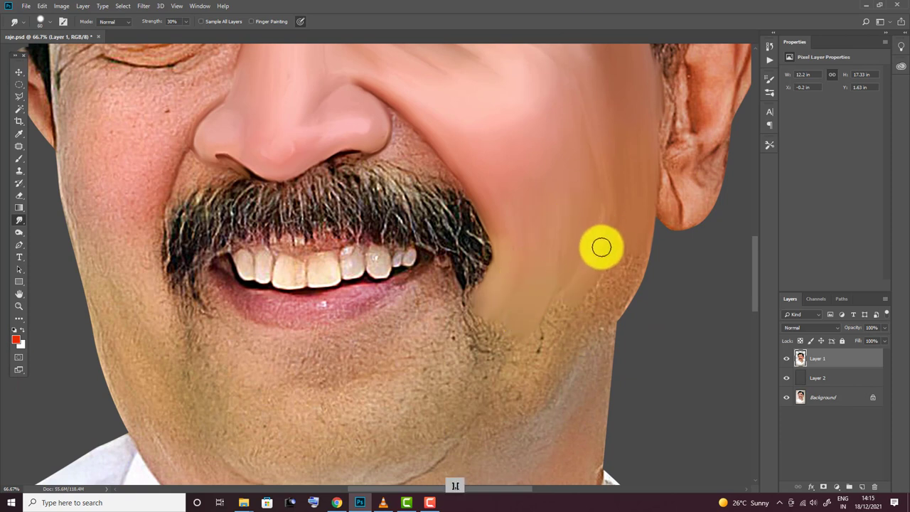
key(bracketright)
key(bracketright)
key(bracketright)
drag(575, 305, 600, 310)
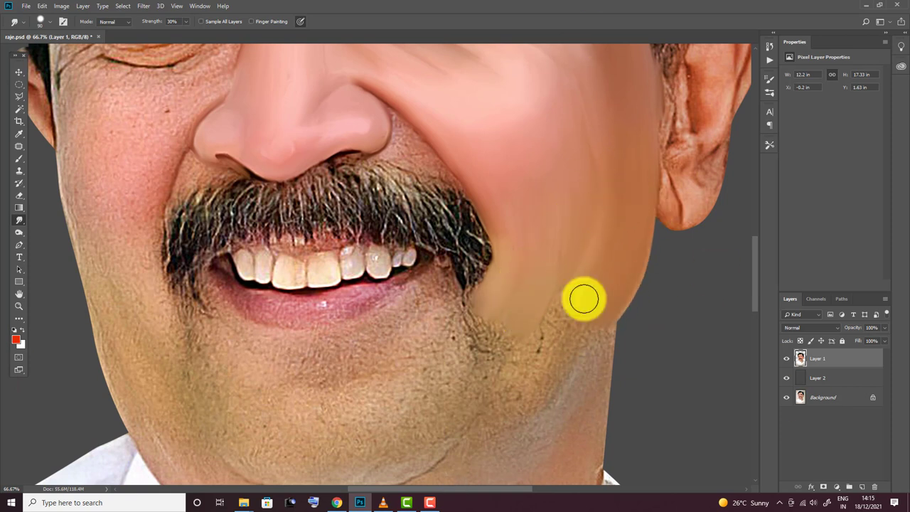
mouse_move(536, 313)
mouse_down()
mouse_move(510, 377)
mouse_move(566, 357)
mouse_up()
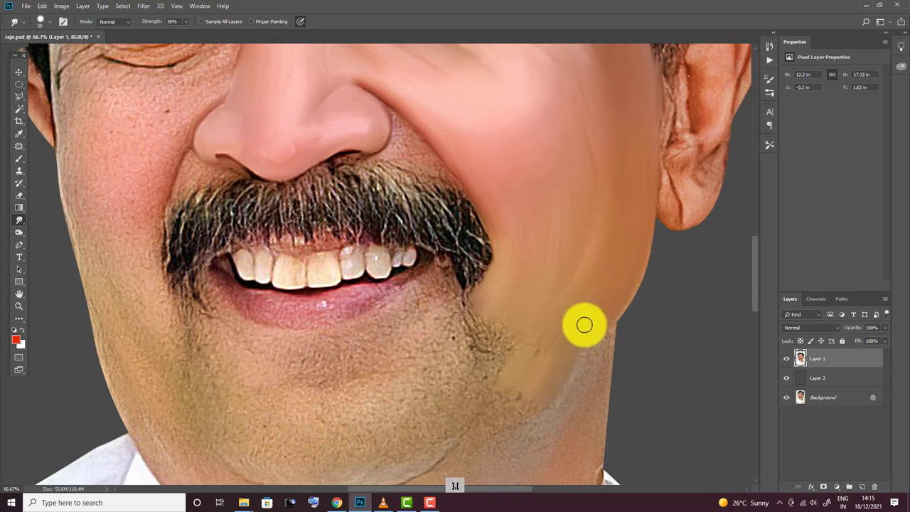
mouse_move(503, 234)
mouse_down()
mouse_move(643, 147)
mouse_move(686, 179)
mouse_move(696, 217)
mouse_move(662, 203)
mouse_up()
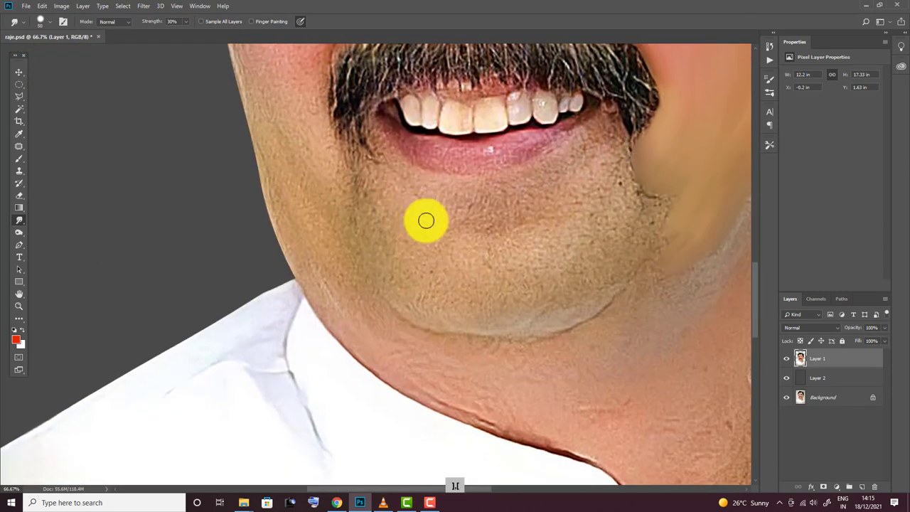
Smear the skin below the lower lip, then at size 20 and 60% strength smooth the lip edge
key(4)
mouse_move(402, 170)
mouse_down()
mouse_move(483, 228)
mouse_move(523, 217)
mouse_move(458, 217)
mouse_up()
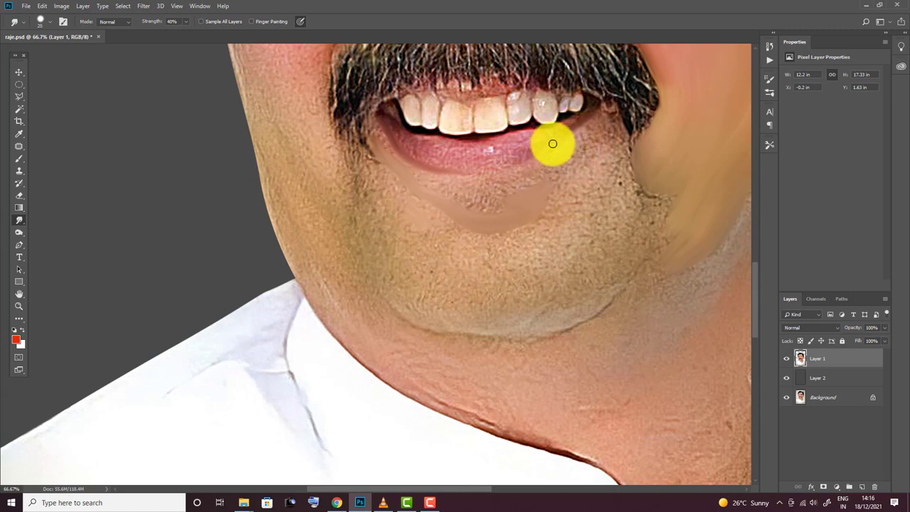
click(44, 22)
click(382, 117)
key(6)
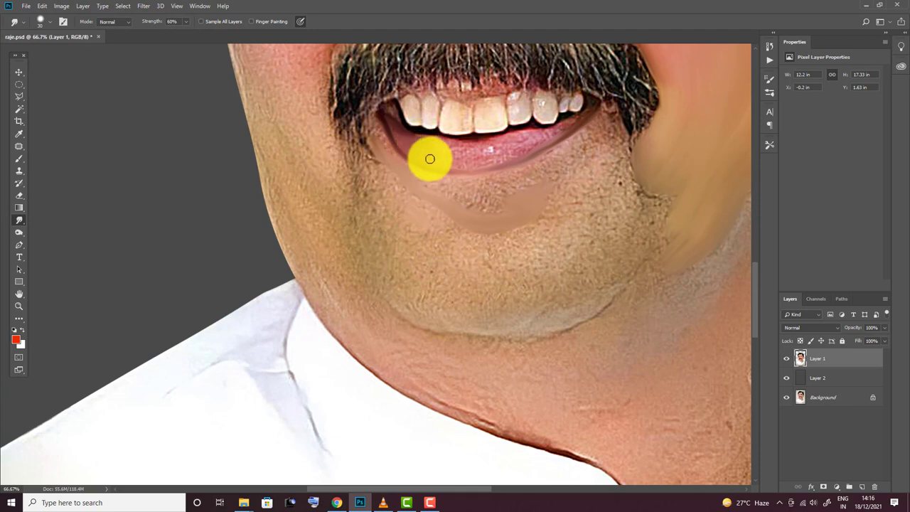
drag(430, 159, 392, 132)
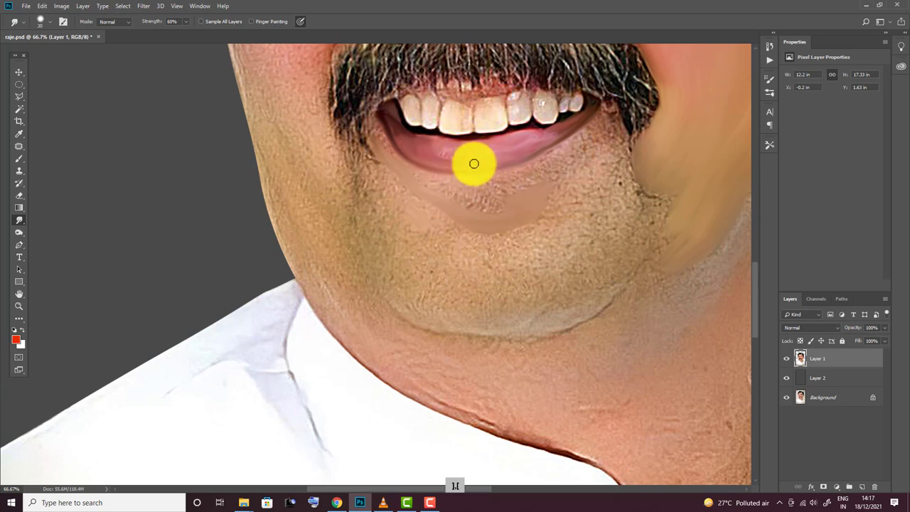
With a smaller brush, further smooth the cheek blend near the jaw
key(bracketleft)
key(bracketleft)
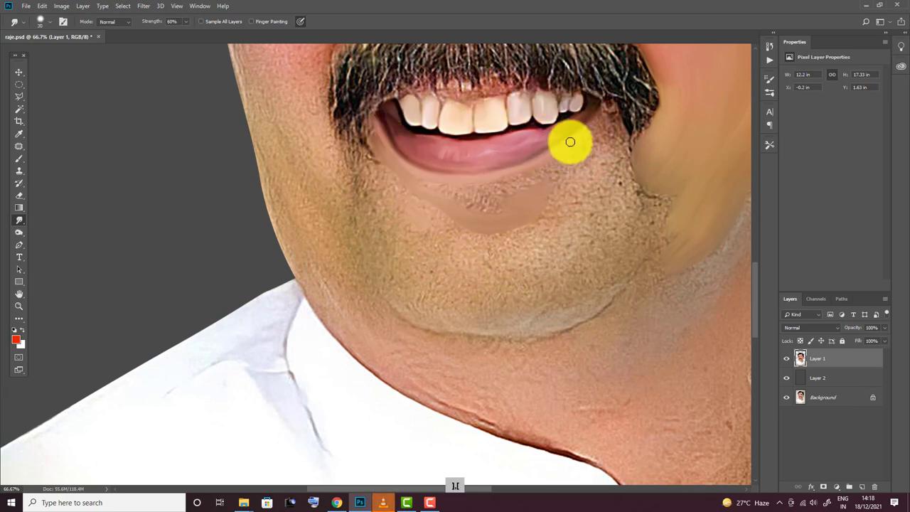
drag(635, 175, 671, 216)
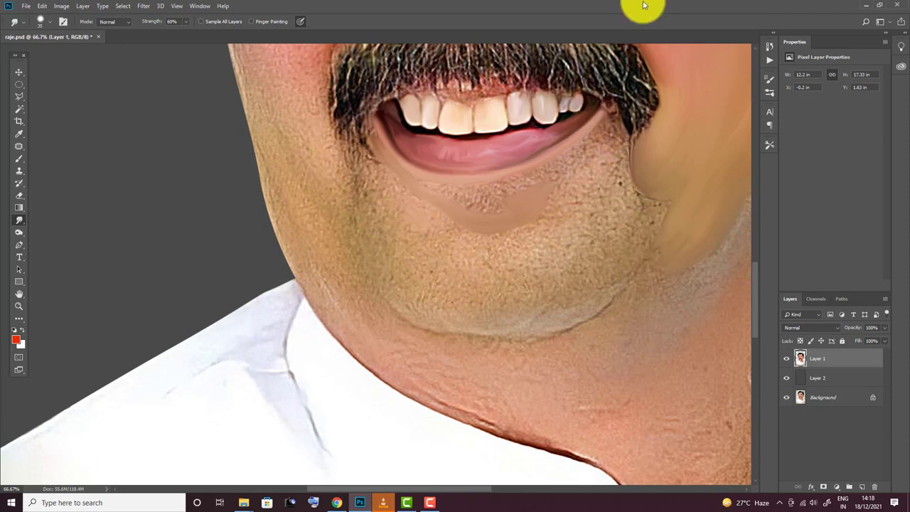
drag(470, 175, 454, 203)
scroll(376, 219, up, 1)
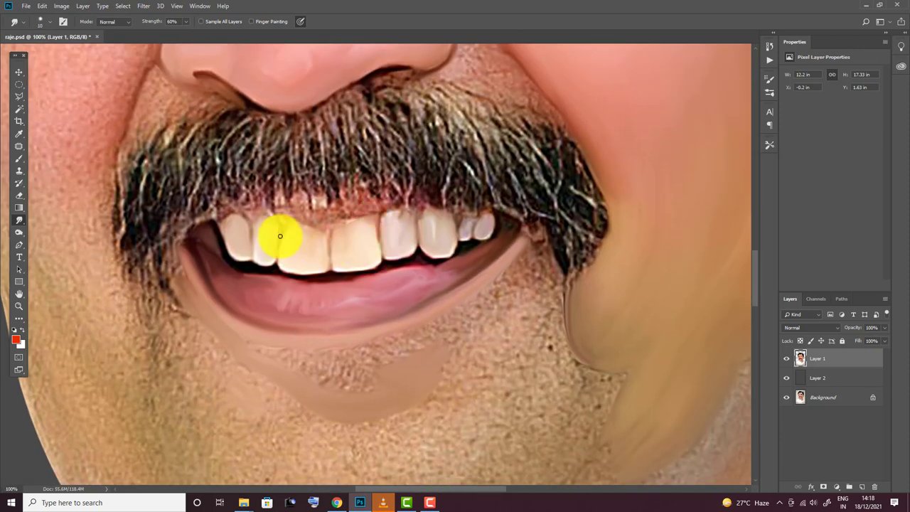
Smooth the gum line and nostril shadow, and pull mustache hairs upward into fine strands
drag(291, 216, 328, 219)
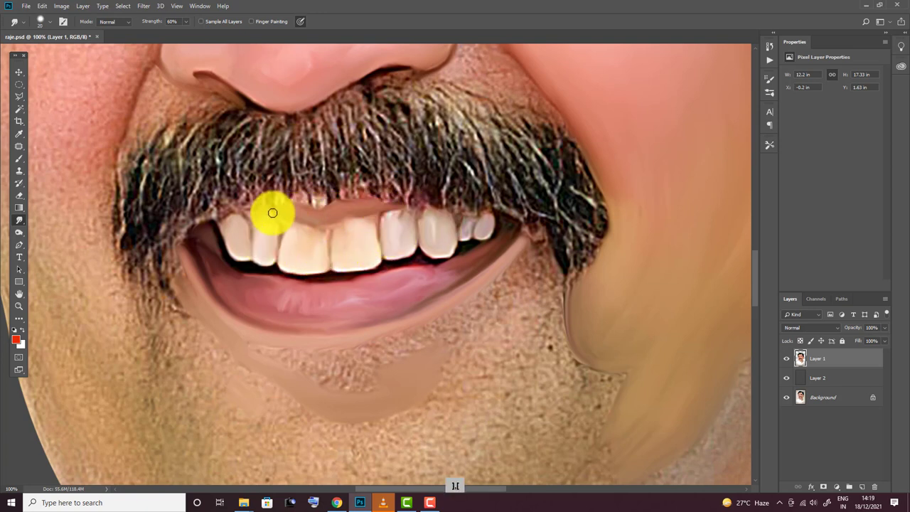
drag(321, 223, 277, 203)
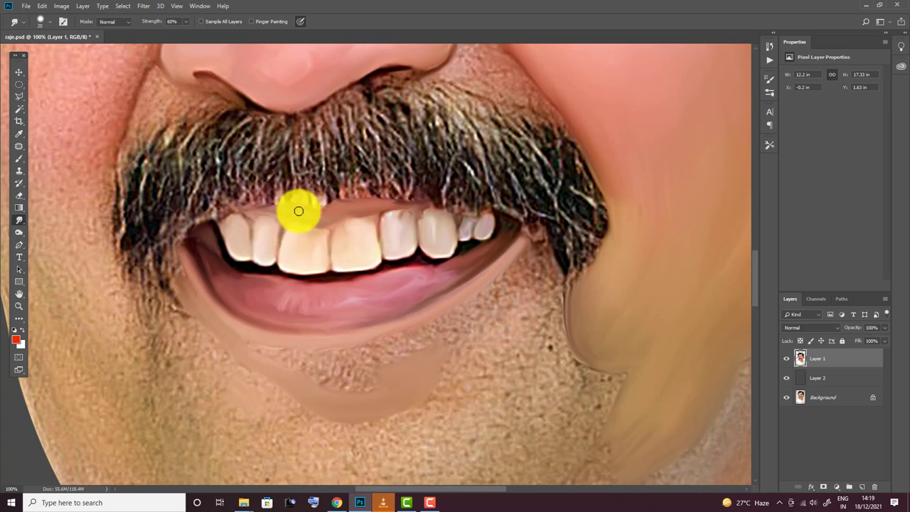
drag(455, 138, 433, 212)
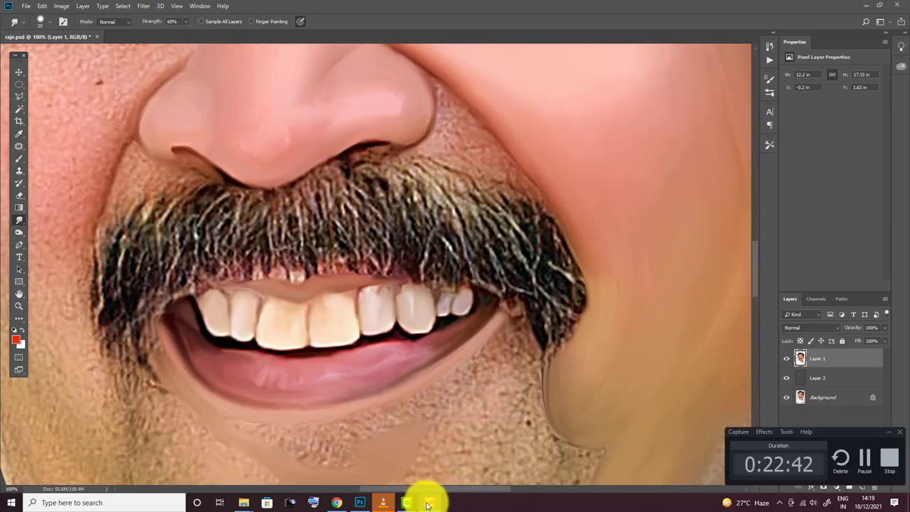
mouse_move(439, 140)
mouse_down()
mouse_move(417, 148)
mouse_move(478, 141)
mouse_move(440, 108)
mouse_up()
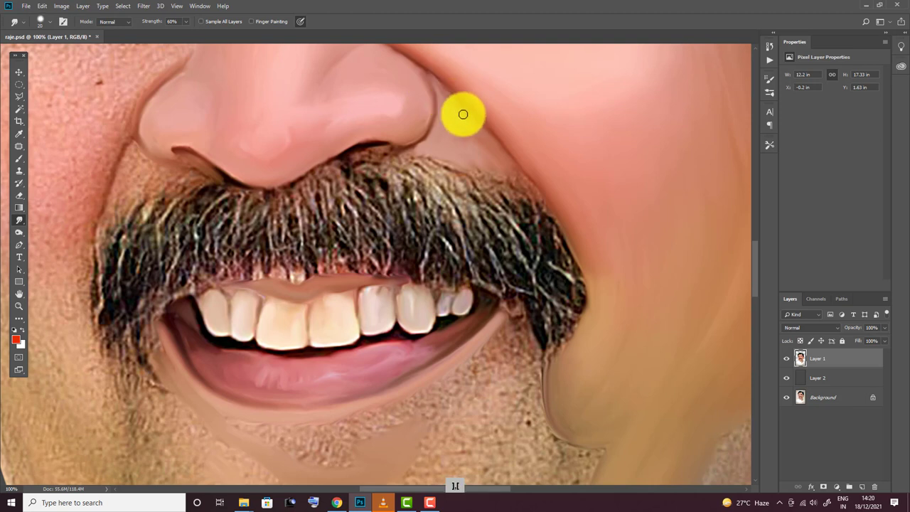
drag(512, 212, 473, 162)
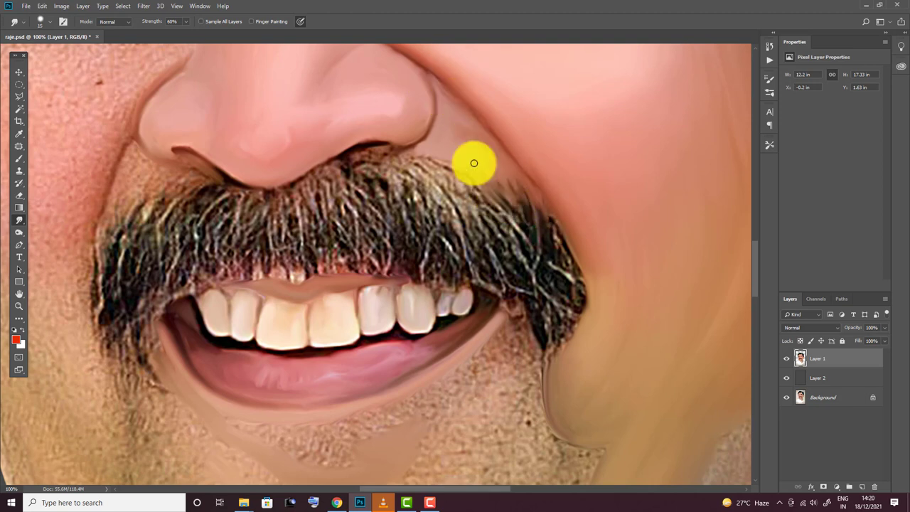
drag(289, 199, 438, 213)
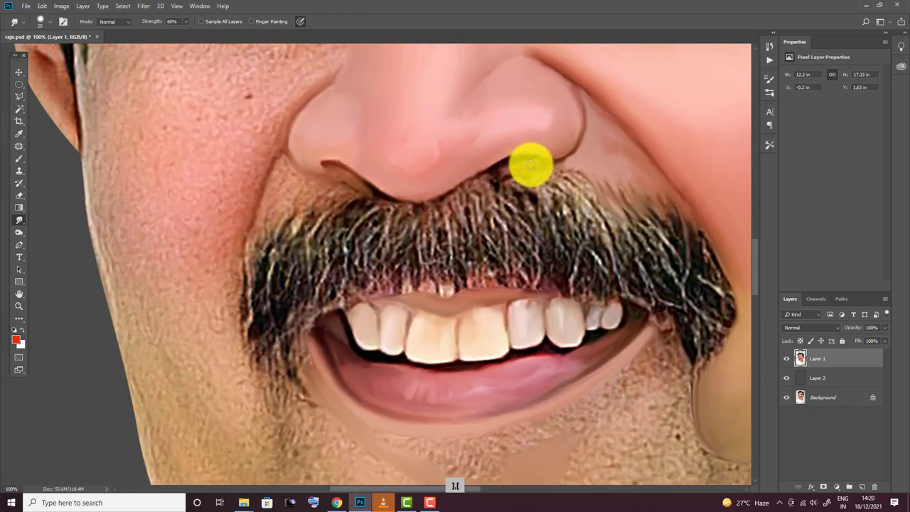
drag(583, 189, 583, 190)
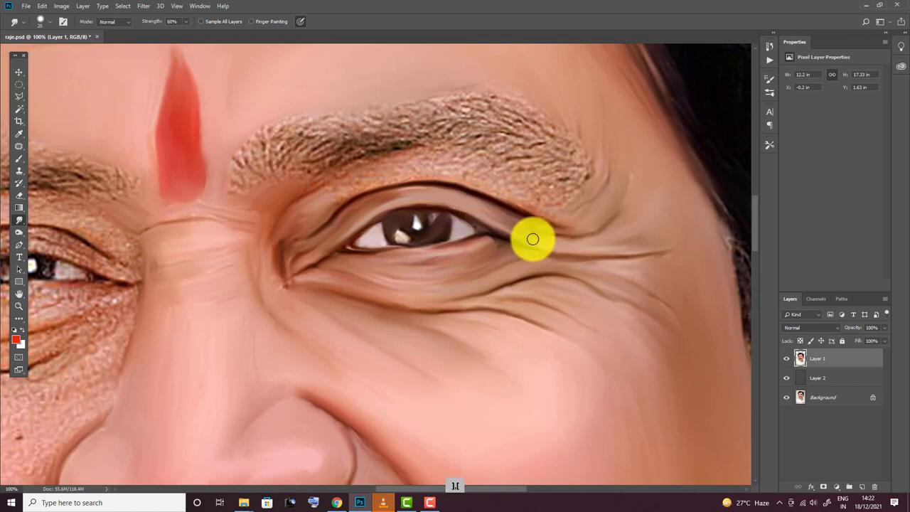
Smooth the left eye's upper eyelid line, under-eye wrinkles and lid crease toward the brow
scroll(270, 245, left, 5)
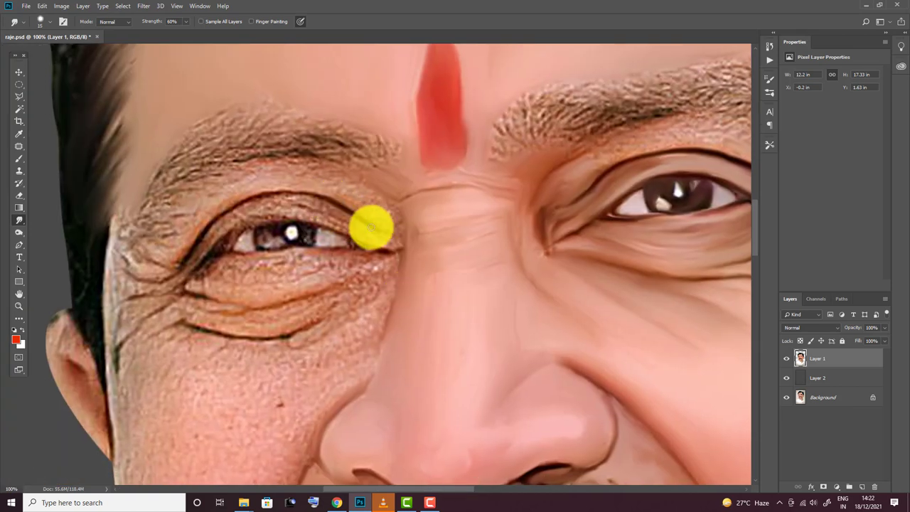
mouse_move(370, 227)
mouse_down()
mouse_move(280, 193)
mouse_move(182, 260)
mouse_move(384, 252)
mouse_move(296, 223)
mouse_move(258, 223)
mouse_move(229, 241)
mouse_move(329, 248)
mouse_move(270, 255)
mouse_up()
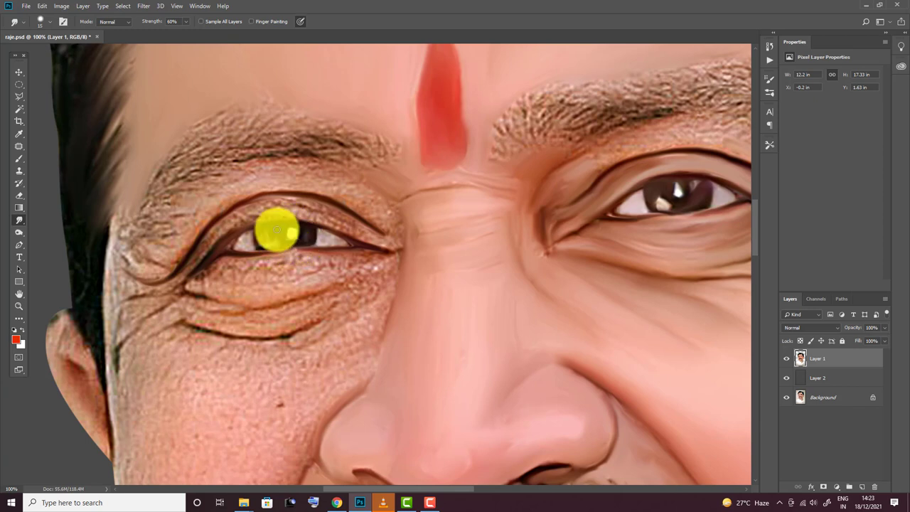
mouse_move(268, 242)
mouse_down()
mouse_move(291, 288)
mouse_move(365, 268)
mouse_move(290, 301)
mouse_move(201, 291)
mouse_move(296, 325)
mouse_move(305, 321)
mouse_move(183, 325)
mouse_move(174, 302)
mouse_move(152, 298)
mouse_move(373, 240)
mouse_move(258, 215)
mouse_move(329, 211)
mouse_move(223, 230)
mouse_move(191, 264)
mouse_move(258, 295)
mouse_move(382, 253)
mouse_move(235, 279)
mouse_move(254, 300)
mouse_move(313, 251)
mouse_move(282, 258)
mouse_move(343, 290)
mouse_move(269, 321)
mouse_move(185, 286)
mouse_move(126, 325)
mouse_move(117, 285)
mouse_move(154, 272)
mouse_move(167, 246)
mouse_up()
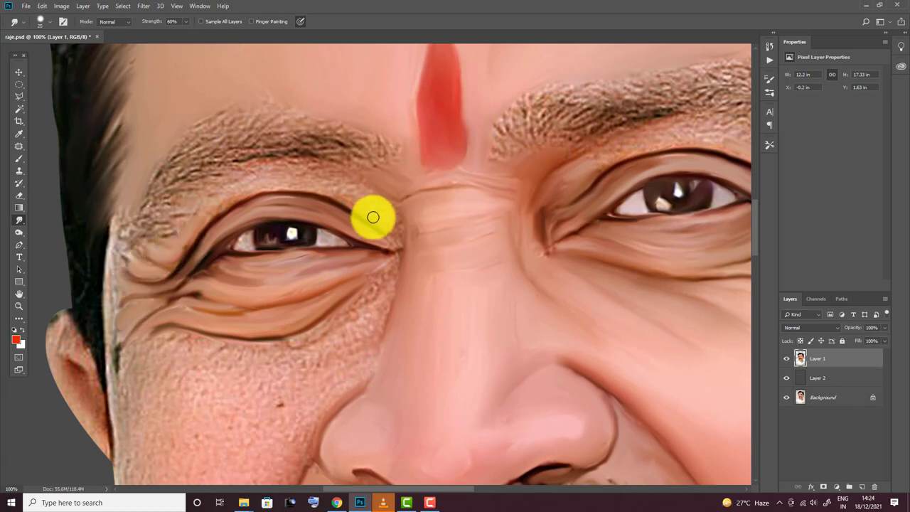
mouse_move(396, 210)
mouse_down()
mouse_move(385, 223)
mouse_move(365, 187)
mouse_move(298, 182)
mouse_move(195, 221)
mouse_up()
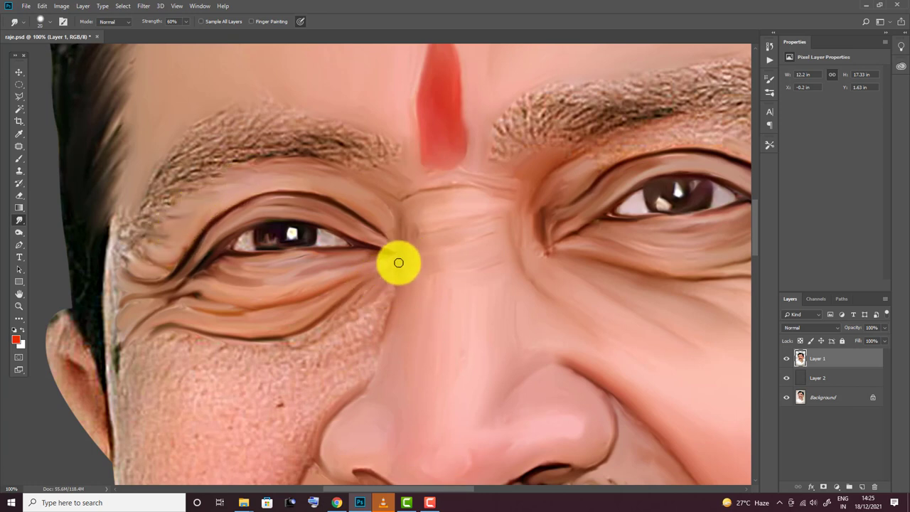
key(space)
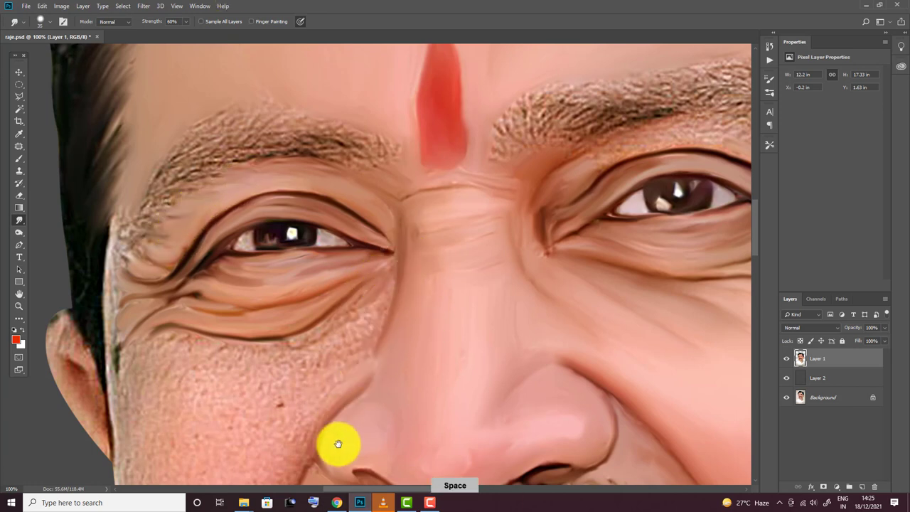
drag(337, 444, 493, 291)
Blend the nose edge into the mustache at 70% strength, then the cheek along the nose at 40%
click(49, 21)
key(Escape)
key(7)
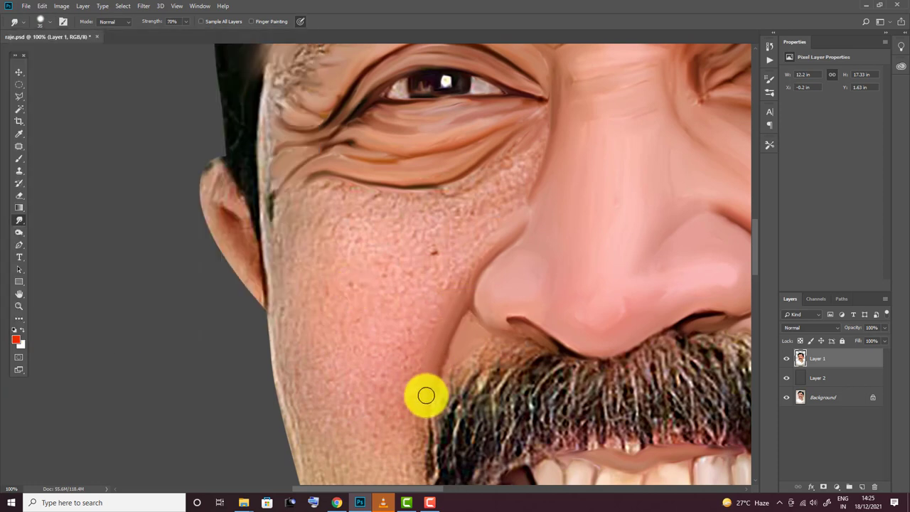
mouse_move(426, 395)
mouse_down()
mouse_move(473, 325)
mouse_move(524, 339)
mouse_move(440, 390)
mouse_move(488, 362)
mouse_move(528, 365)
mouse_move(535, 329)
mouse_up()
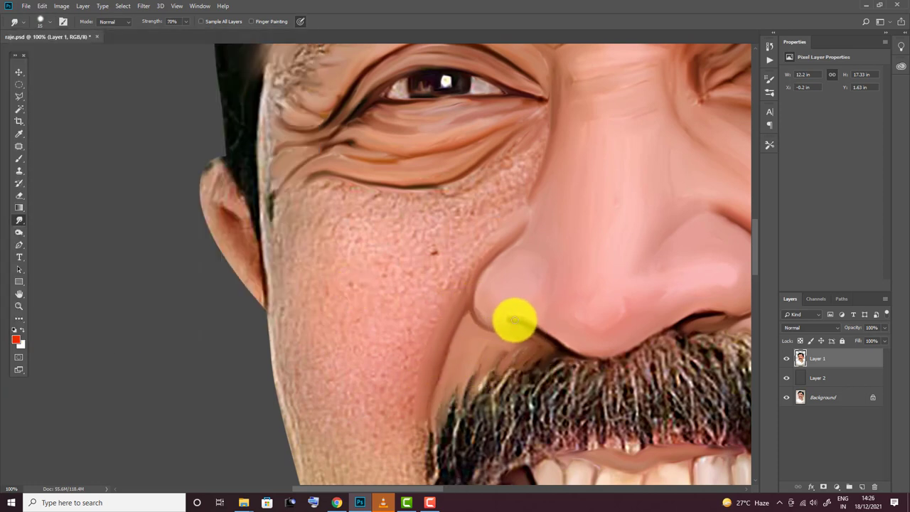
key(4)
drag(443, 349, 456, 316)
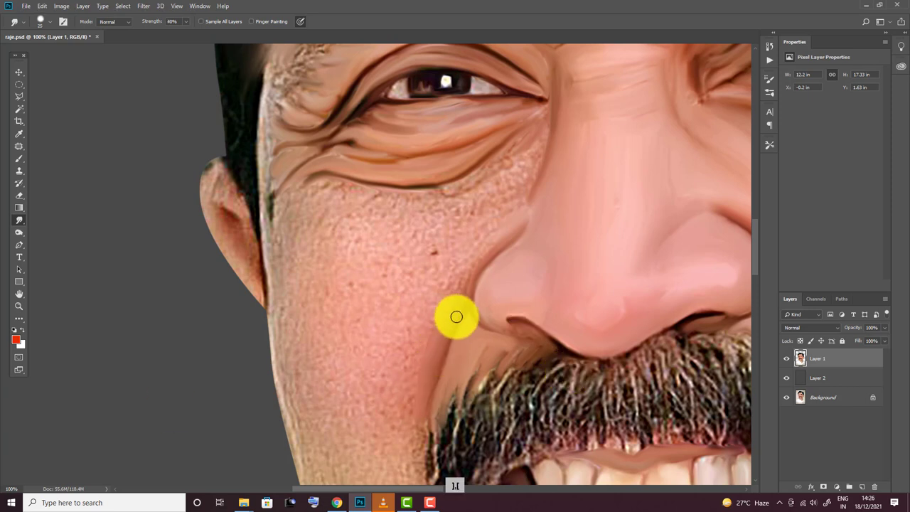
Smooth the cheek skin up toward the eye and along the mustache edge
drag(410, 386, 359, 284)
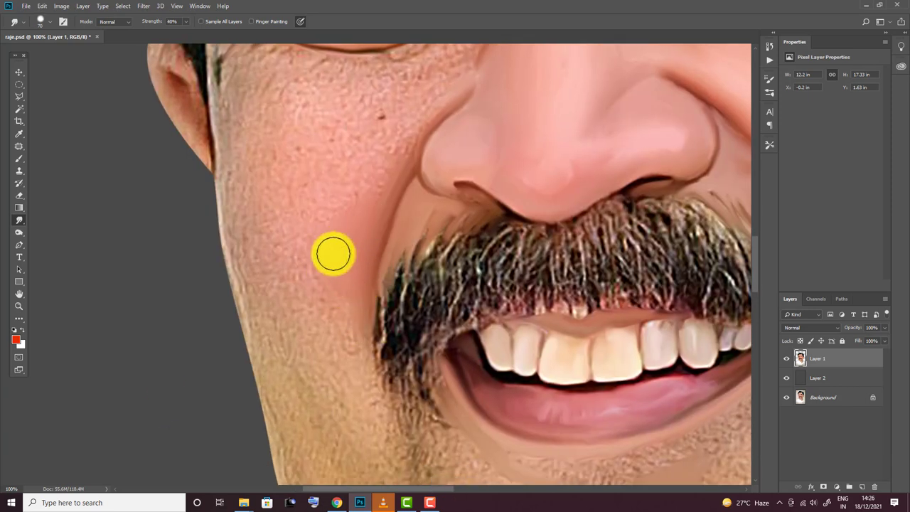
drag(339, 254, 311, 288)
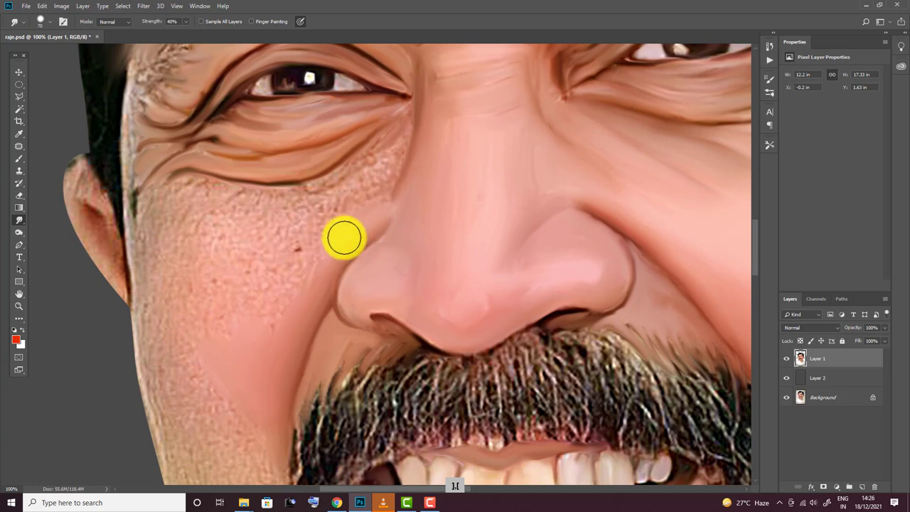
mouse_move(344, 237)
mouse_down()
mouse_move(308, 208)
mouse_move(369, 142)
mouse_move(357, 161)
mouse_move(275, 194)
mouse_move(292, 169)
mouse_move(138, 211)
mouse_move(133, 176)
mouse_move(162, 223)
mouse_move(184, 315)
mouse_move(248, 343)
mouse_move(204, 270)
mouse_move(227, 209)
mouse_move(264, 262)
mouse_move(223, 260)
mouse_move(233, 317)
mouse_up()
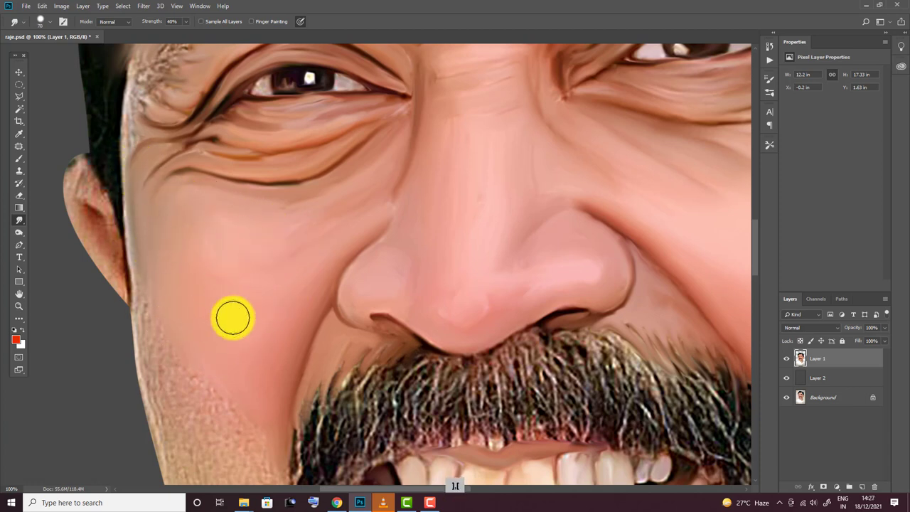
scroll(233, 317, down, 5)
mouse_move(365, 377)
mouse_down()
mouse_move(378, 393)
mouse_move(331, 315)
mouse_move(297, 220)
mouse_move(225, 103)
mouse_up()
mouse_move(313, 292)
mouse_down()
mouse_move(284, 223)
mouse_move(313, 174)
mouse_move(278, 258)
mouse_move(298, 345)
mouse_move(248, 221)
mouse_move(275, 252)
mouse_move(213, 122)
mouse_move(244, 218)
mouse_move(215, 176)
mouse_move(324, 287)
mouse_move(314, 305)
mouse_move(324, 161)
mouse_move(341, 106)
mouse_move(395, 198)
mouse_move(391, 219)
mouse_move(331, 172)
mouse_move(367, 250)
mouse_move(464, 195)
mouse_move(469, 223)
mouse_move(438, 187)
mouse_move(471, 227)
mouse_move(474, 261)
mouse_move(417, 192)
mouse_move(433, 146)
mouse_move(412, 146)
mouse_move(381, 177)
mouse_move(349, 258)
mouse_move(368, 363)
mouse_move(433, 343)
mouse_move(405, 281)
mouse_move(459, 291)
mouse_move(440, 280)
mouse_move(505, 220)
mouse_move(541, 261)
mouse_up()
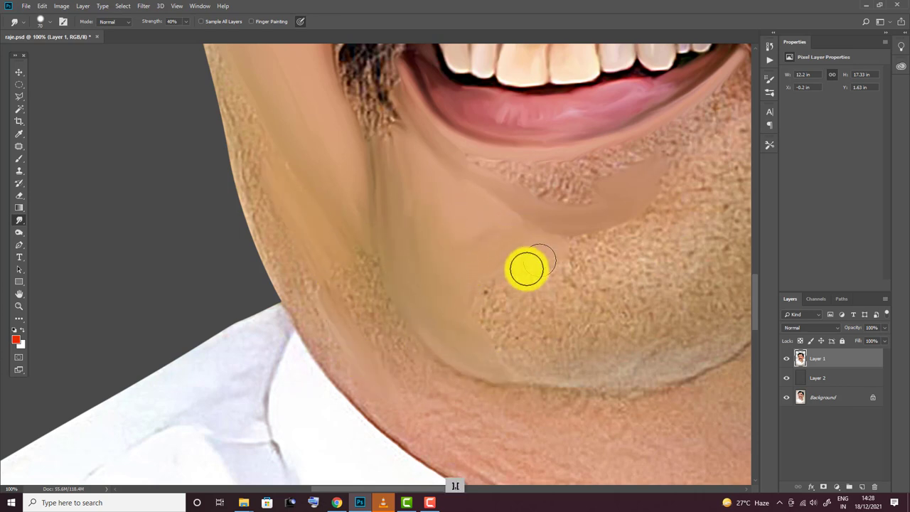
Smudge the chin and jaw skin smooth and blend the neck below the jaw
scroll(497, 292, down, 3)
scroll(441, 318, up, 1)
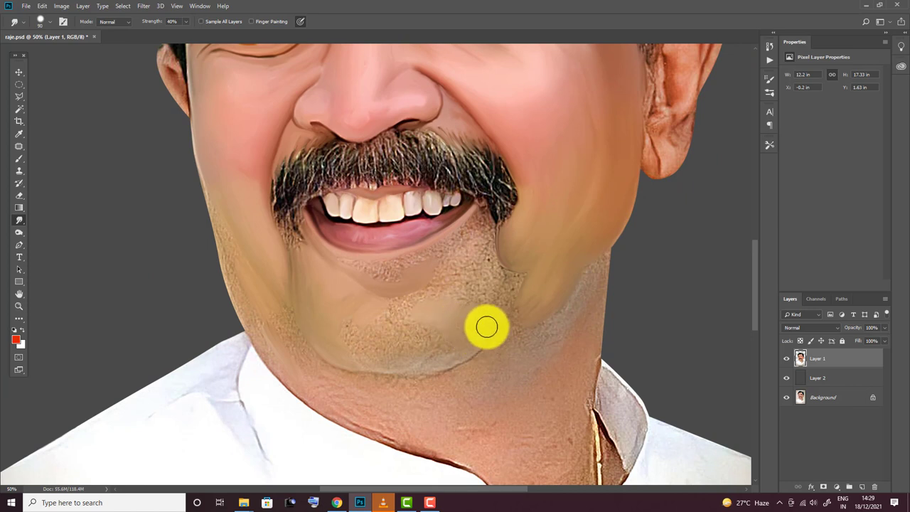
scroll(497, 305, down, 1)
scroll(506, 294, up, 1)
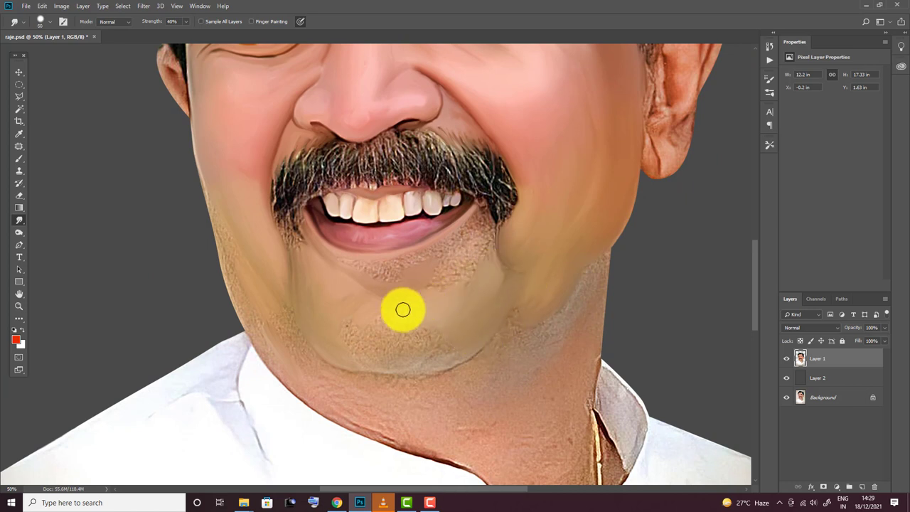
mouse_move(403, 326)
mouse_down()
mouse_move(476, 248)
mouse_move(499, 300)
mouse_move(500, 265)
mouse_move(483, 276)
mouse_move(487, 238)
mouse_move(416, 260)
mouse_move(465, 248)
mouse_move(432, 281)
mouse_move(400, 262)
mouse_move(380, 264)
mouse_move(290, 341)
mouse_move(363, 368)
mouse_move(453, 361)
mouse_move(294, 320)
mouse_move(251, 288)
mouse_move(244, 299)
mouse_up()
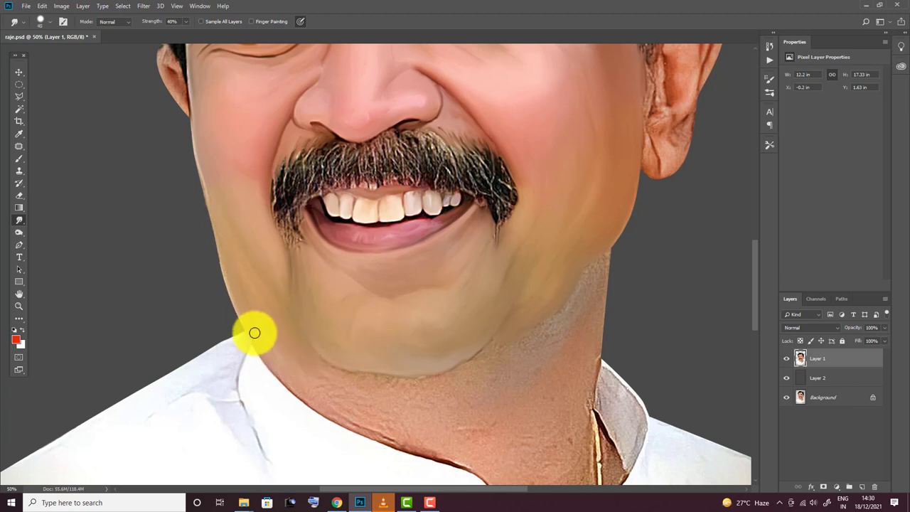
mouse_move(558, 372)
mouse_down()
mouse_move(554, 417)
mouse_move(568, 416)
mouse_move(591, 315)
mouse_move(590, 268)
mouse_move(505, 377)
mouse_move(519, 310)
mouse_move(461, 331)
mouse_move(465, 355)
mouse_move(446, 349)
mouse_up()
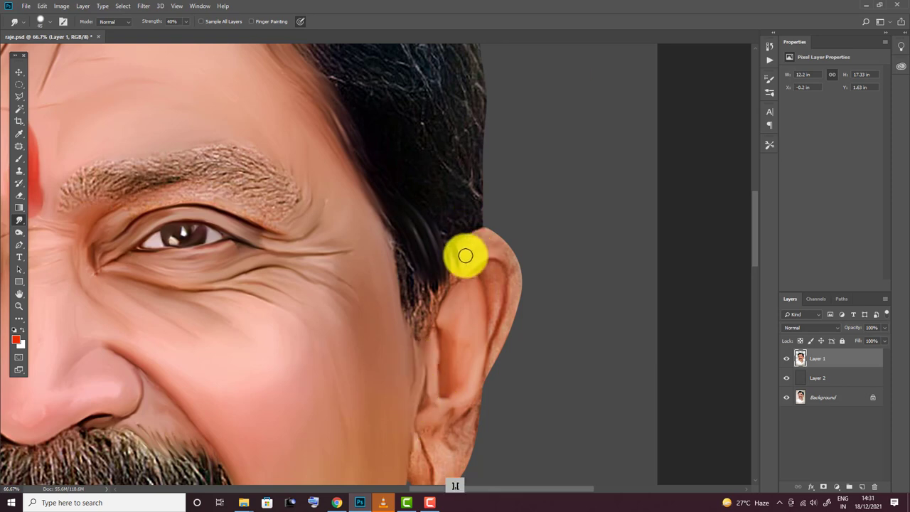
Soften the ear's top rim and reshape and blend the ear lobe
mouse_move(464, 256)
mouse_down()
mouse_move(487, 240)
mouse_move(518, 280)
mouse_move(507, 291)
mouse_up()
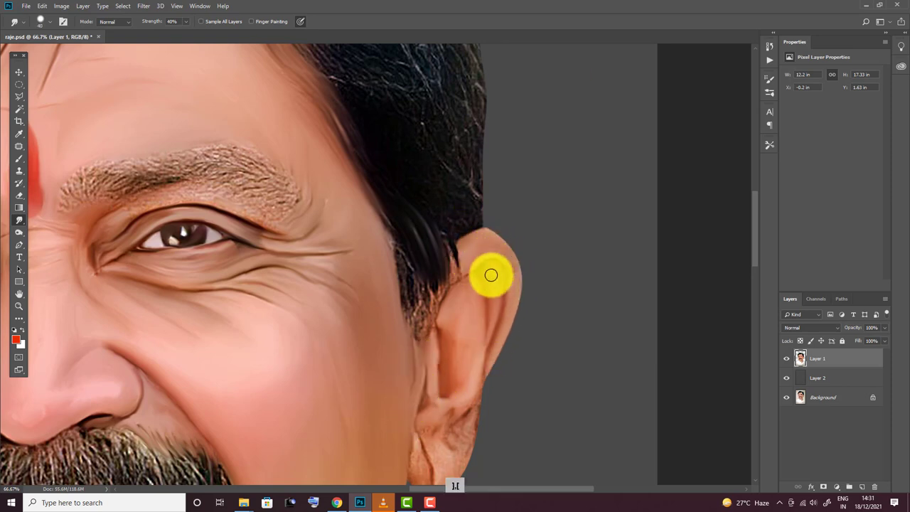
scroll(471, 260, down, 5)
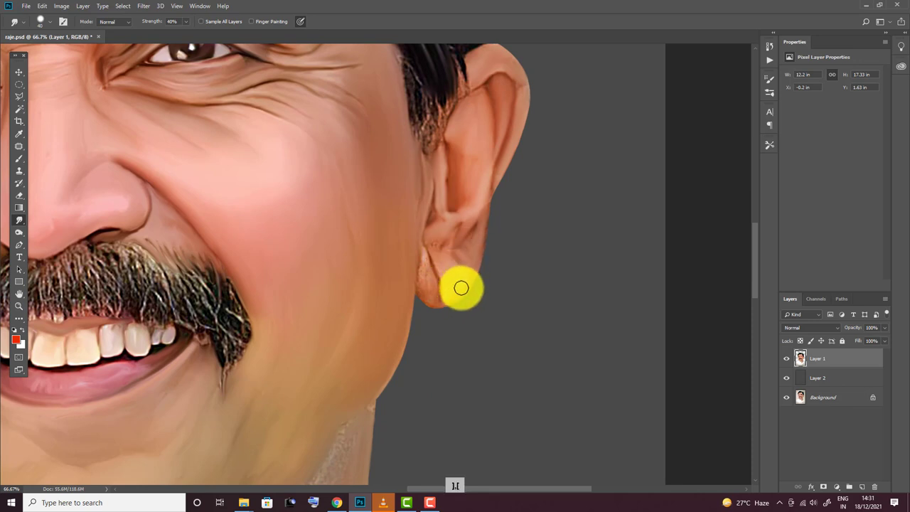
drag(460, 287, 439, 238)
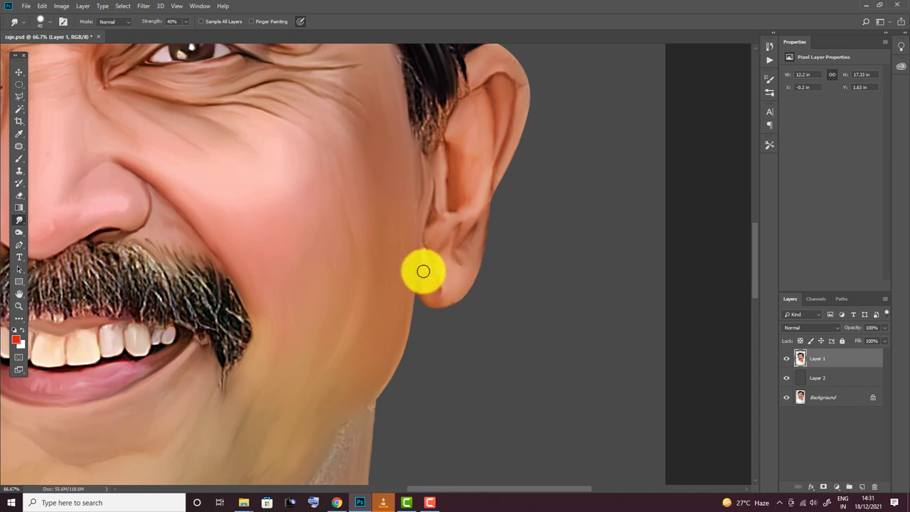
Blend the outer right eyebrow tail into the skin, then raise smudge strength to 60%
drag(422, 98, 472, 279)
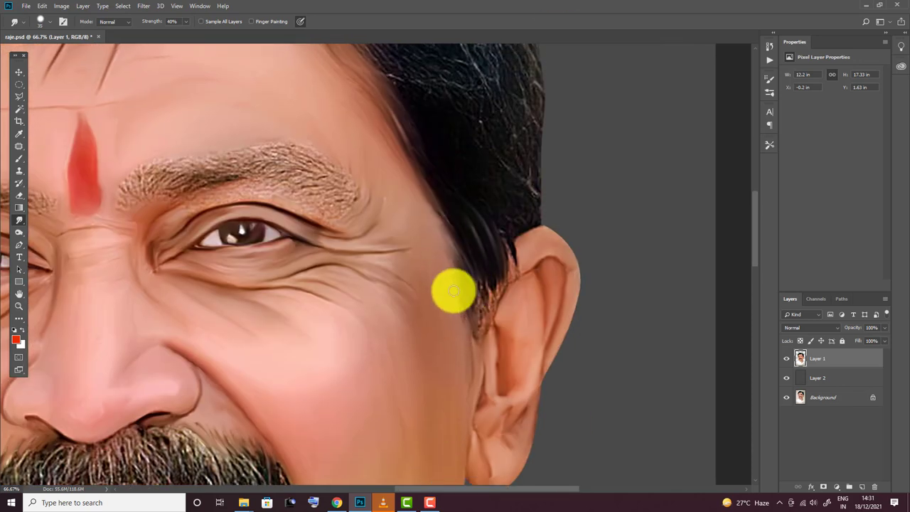
drag(334, 298, 538, 363)
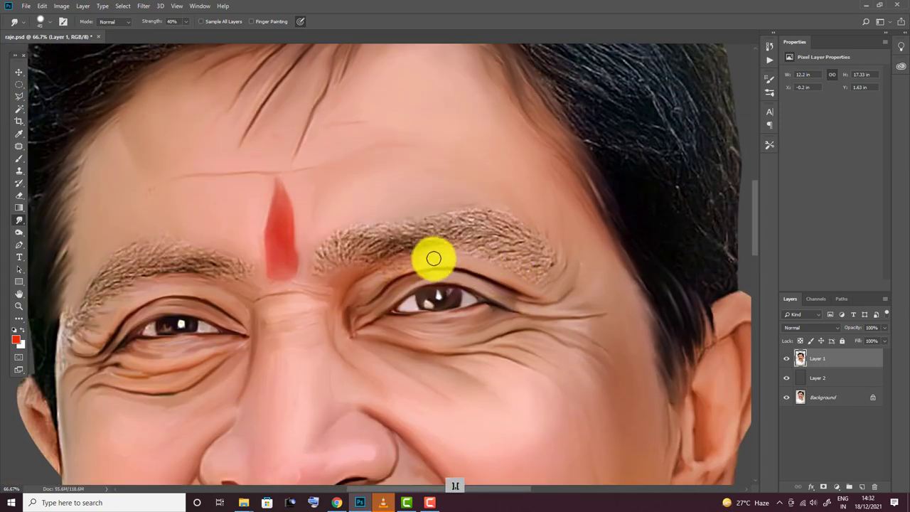
mouse_move(434, 258)
mouse_down()
mouse_move(386, 274)
mouse_move(432, 254)
mouse_move(523, 247)
mouse_move(406, 244)
mouse_move(361, 264)
mouse_move(383, 237)
mouse_move(426, 239)
mouse_move(367, 244)
mouse_move(348, 235)
mouse_move(545, 253)
mouse_move(459, 220)
mouse_move(508, 215)
mouse_up()
key(6)
mouse_move(322, 279)
mouse_down()
mouse_move(440, 205)
mouse_move(445, 213)
mouse_move(390, 208)
mouse_up()
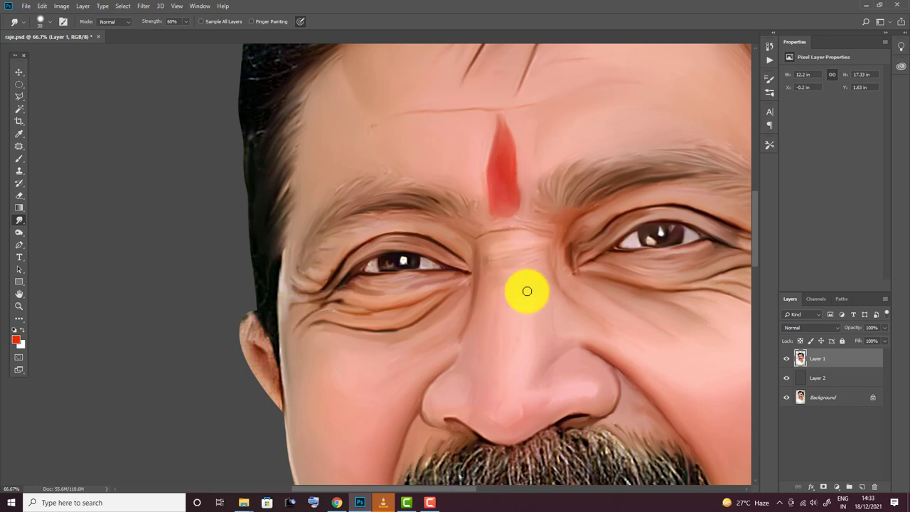
scroll(613, 201, down, 5)
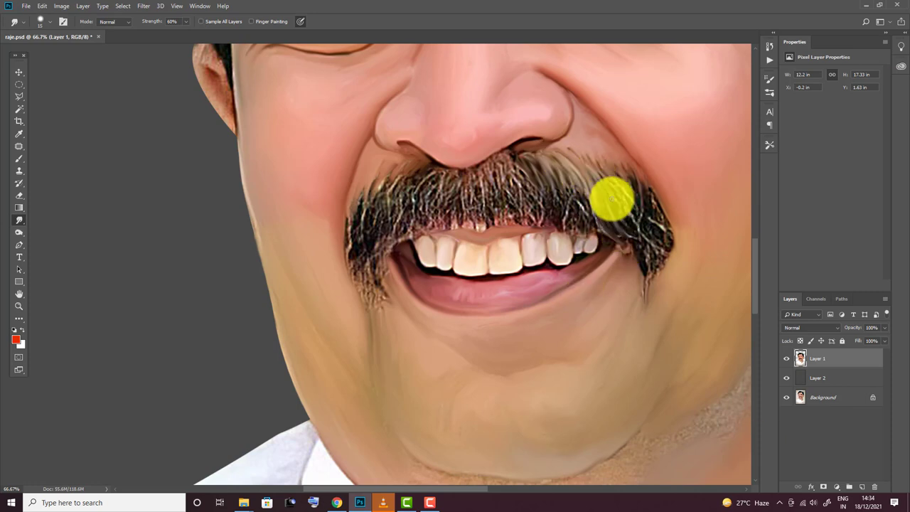
Set the smudge brush to size 30 and blend the moustache's right side down past the corner
click(45, 21)
double_click(152, 158)
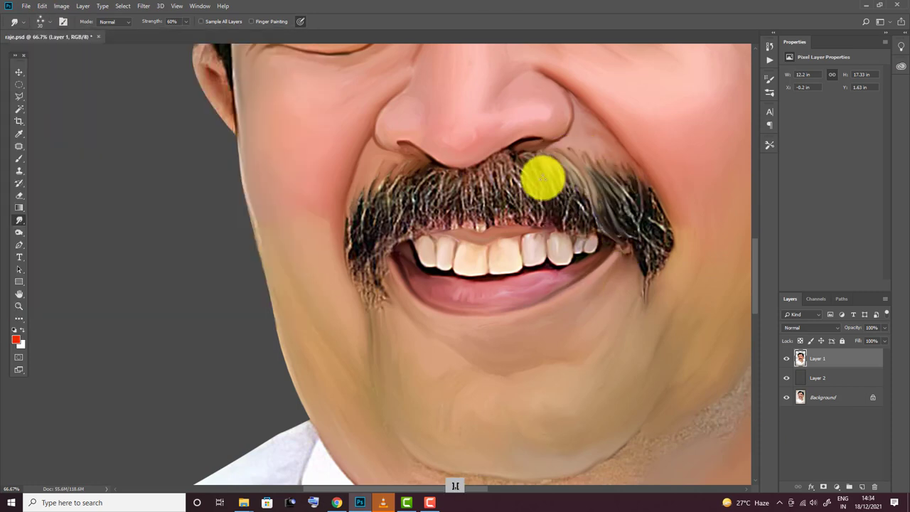
drag(545, 207, 538, 182)
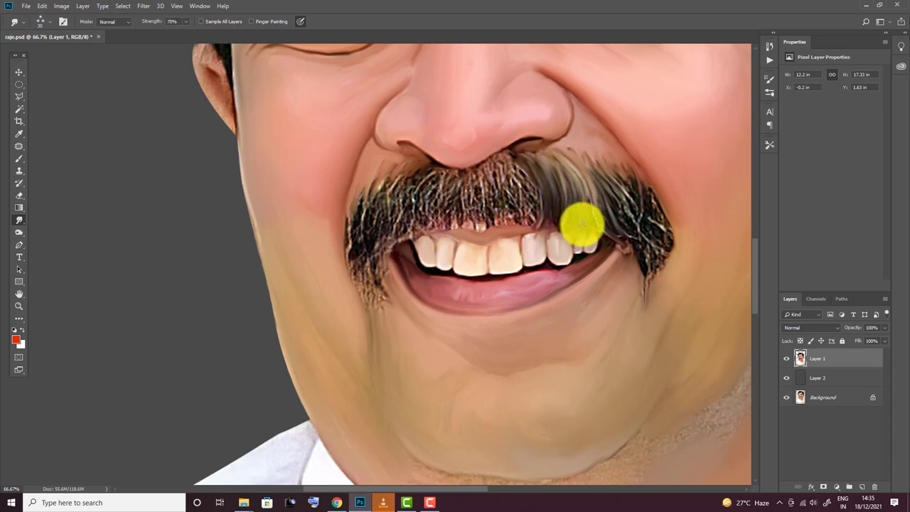
mouse_move(581, 225)
mouse_down()
mouse_move(522, 179)
mouse_move(534, 211)
mouse_move(603, 195)
mouse_move(630, 229)
mouse_up()
drag(589, 166, 648, 205)
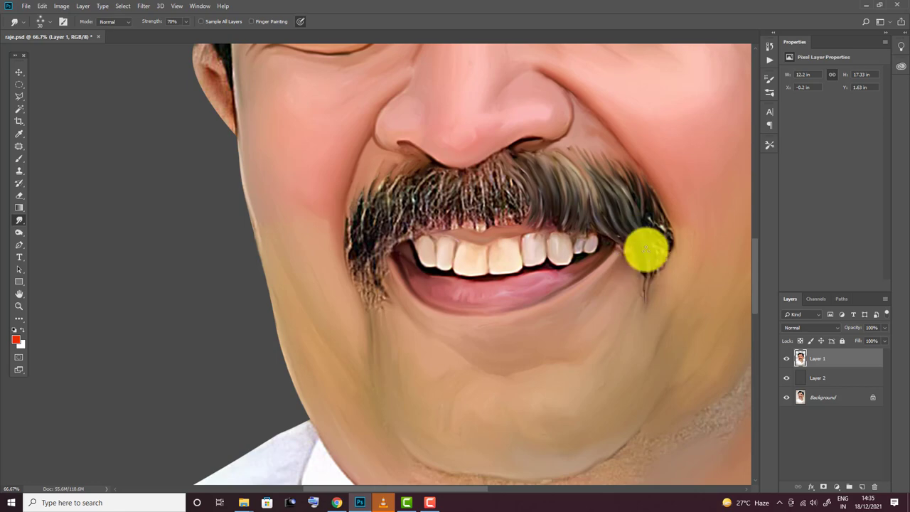
mouse_move(647, 236)
mouse_down()
mouse_move(652, 280)
mouse_move(664, 264)
mouse_up()
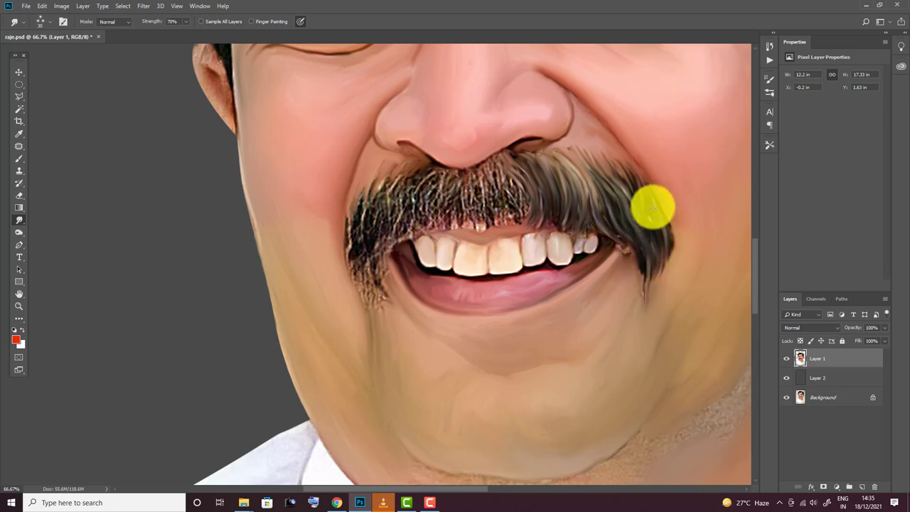
Smooth the bristly moustache centre under the nose into flowing hair strands
key(ctrl+equal)
key(ctrl+equal)
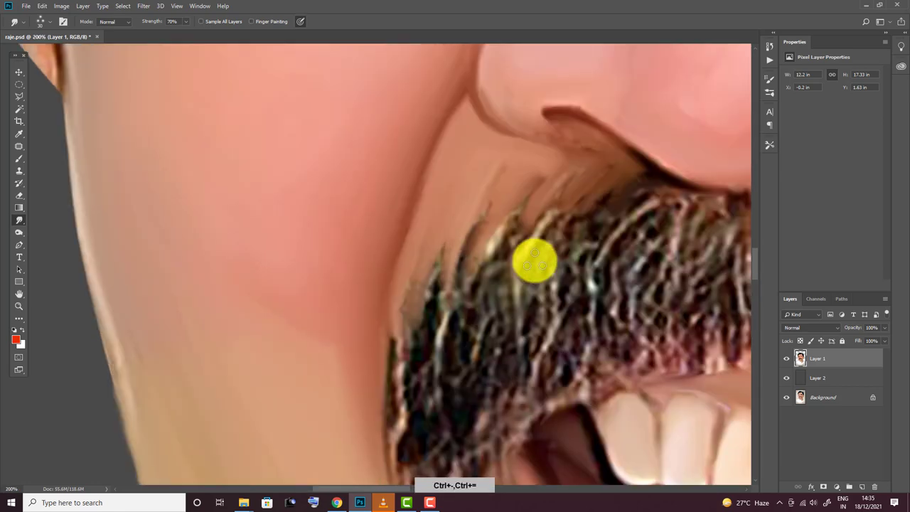
key(ctrl+minus)
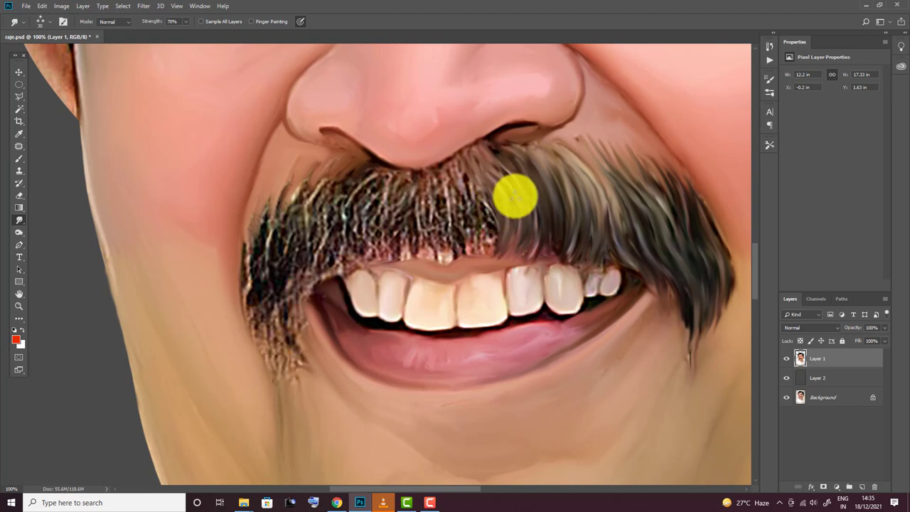
drag(514, 196, 479, 197)
drag(536, 193, 454, 167)
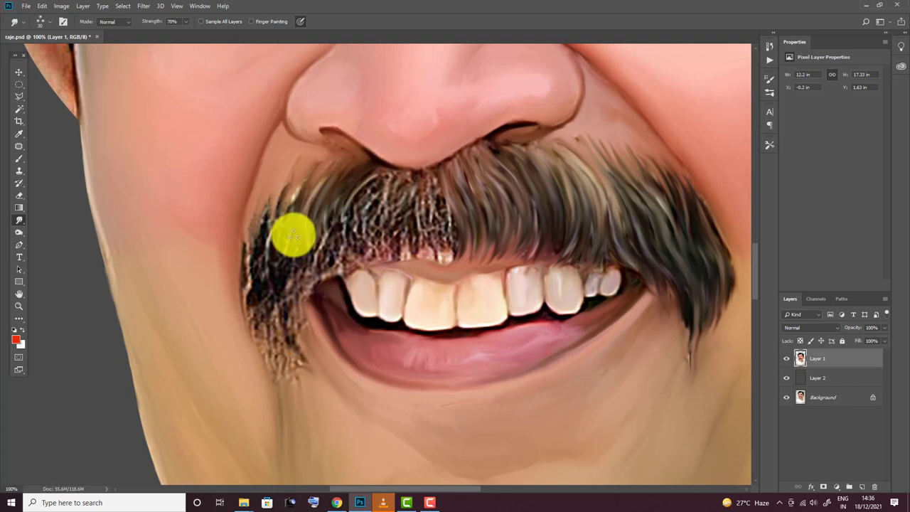
Smudge the moustache's left end and corner into smooth dark strands
drag(286, 188, 268, 223)
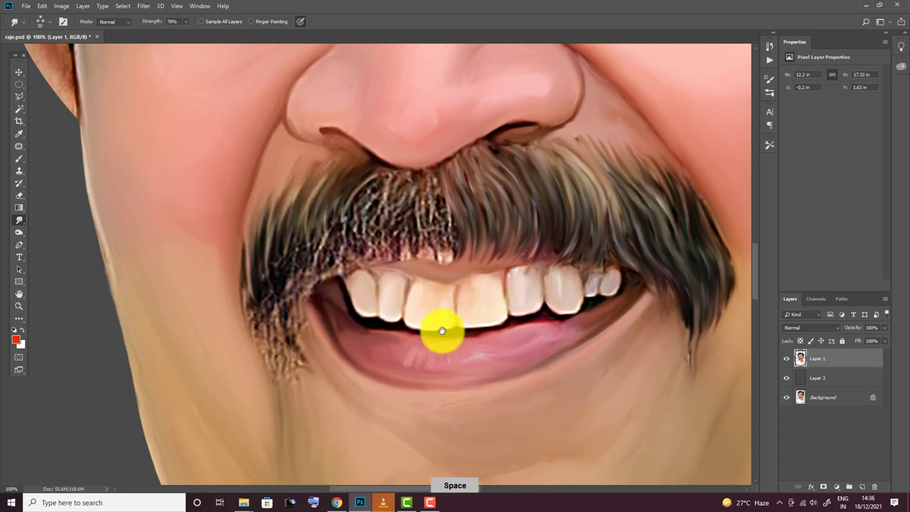
drag(443, 325, 581, 253)
mouse_move(522, 106)
mouse_down()
mouse_move(475, 162)
mouse_move(460, 129)
mouse_up()
drag(468, 178, 423, 206)
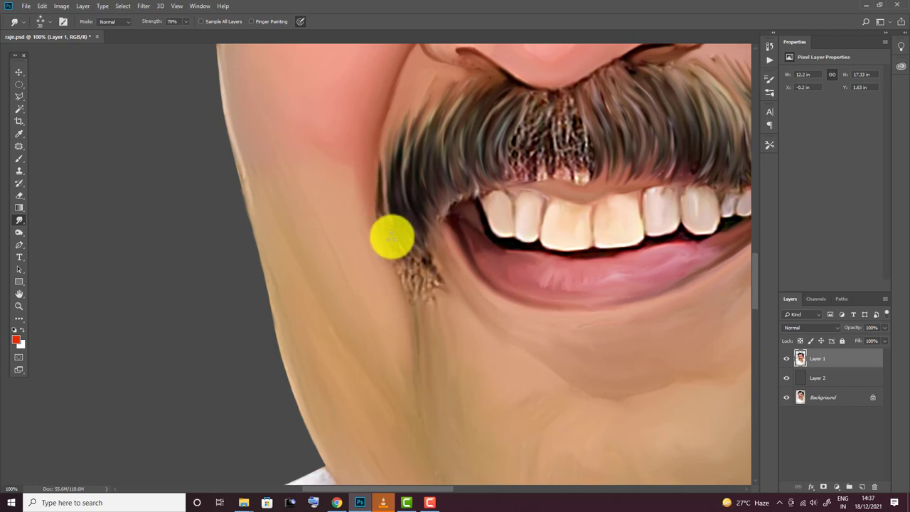
mouse_move(391, 235)
mouse_down()
mouse_move(254, 301)
mouse_move(371, 196)
mouse_move(399, 238)
mouse_up()
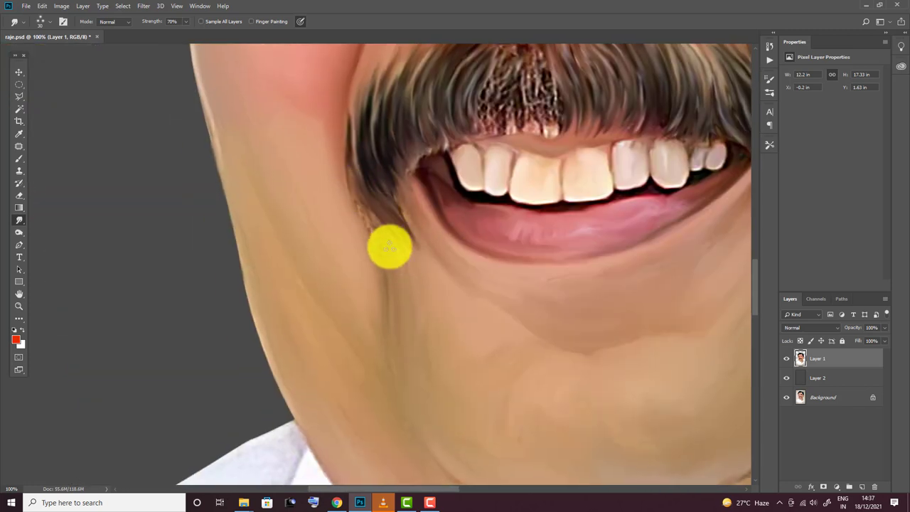
mouse_move(476, 104)
mouse_down()
mouse_move(429, 235)
mouse_move(463, 238)
mouse_move(471, 189)
mouse_move(512, 215)
mouse_move(329, 215)
mouse_up()
mouse_move(504, 165)
mouse_down()
mouse_move(532, 152)
mouse_move(595, 229)
mouse_up()
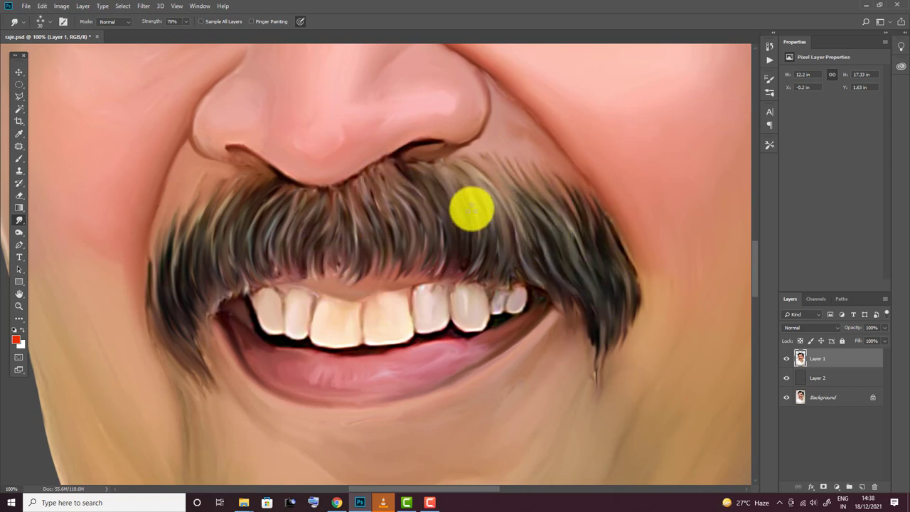
Frame the left side of the face and lower the Smudge strength to 40%
key(ctrl+minus)
key(ctrl+minus)
drag(411, 49, 493, 219)
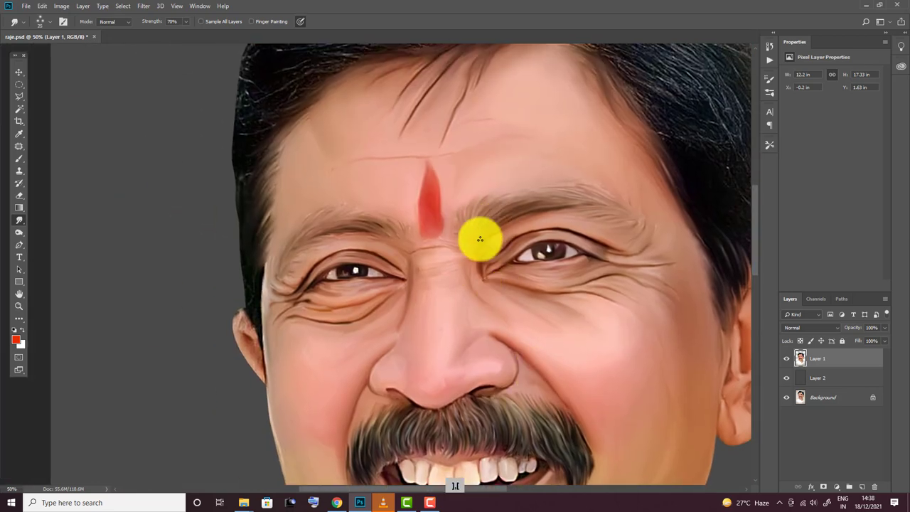
drag(725, 263, 541, 197)
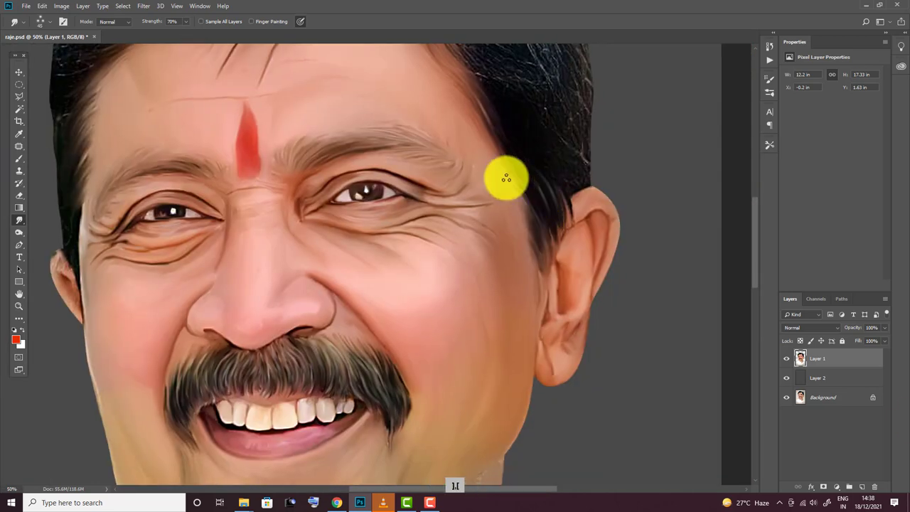
drag(519, 167, 559, 213)
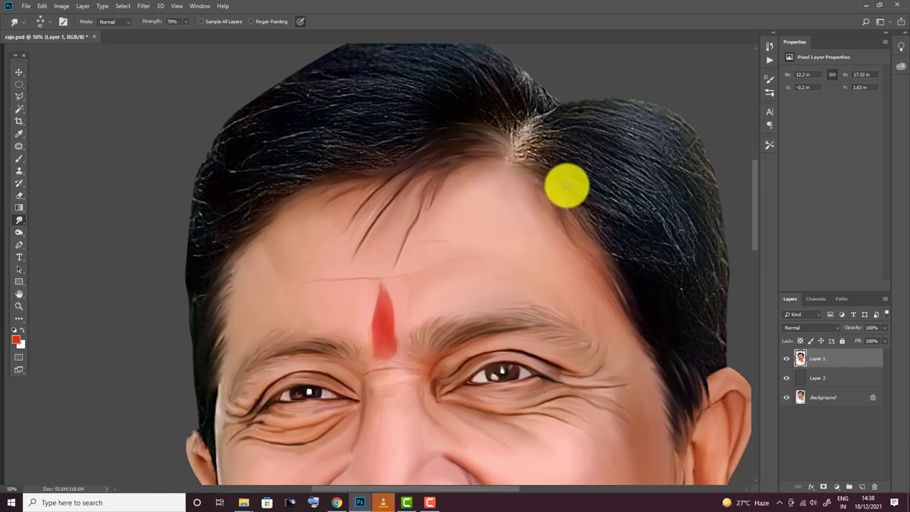
drag(258, 246, 459, 144)
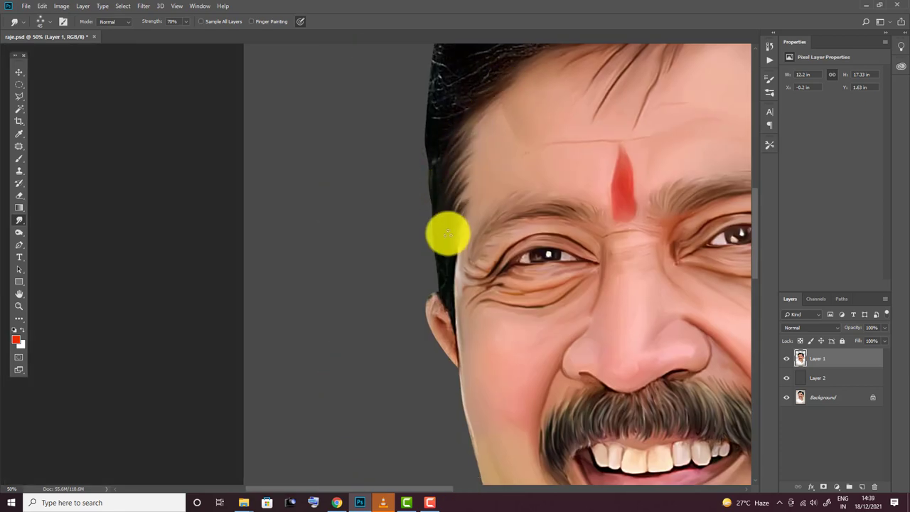
click(40, 22)
click(56, 315)
At 100% zoom, smooth the left ear and the wrinkles beside the left eye
key(ctrl+1)
mouse_move(514, 187)
mouse_down()
mouse_move(497, 372)
mouse_move(423, 256)
mouse_up()
mouse_move(433, 294)
mouse_down()
mouse_move(408, 224)
mouse_move(424, 140)
mouse_up()
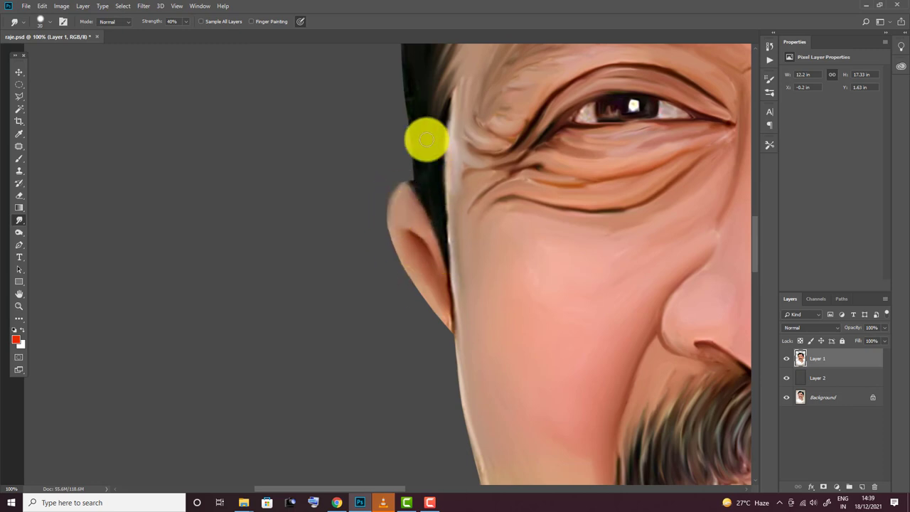
drag(649, 258, 386, 422)
mouse_move(371, 308)
mouse_down()
mouse_move(296, 331)
mouse_move(406, 254)
mouse_move(497, 258)
mouse_move(431, 244)
mouse_up()
At 40% strength with an enlarged brush, smear the left iris even, removing the extra catchlight
key(ctrl+plus)
key(ctrl+plus)
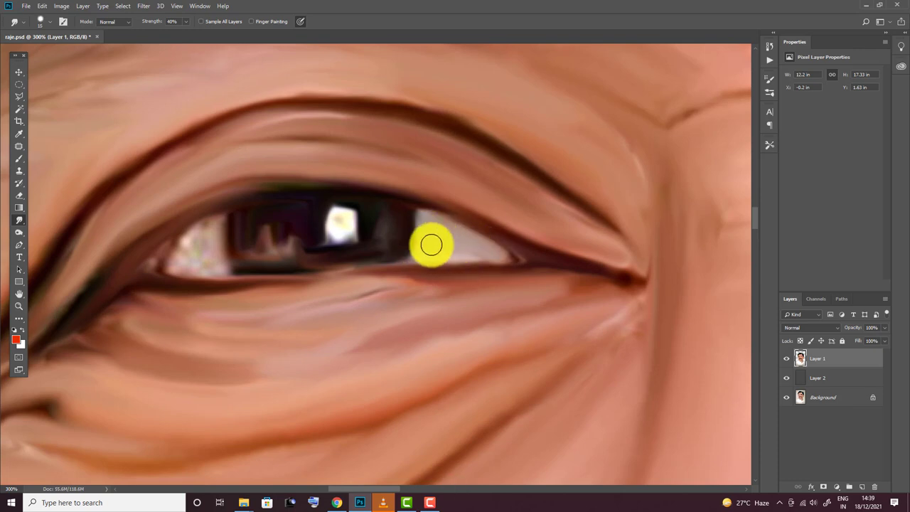
scroll(431, 243, left, 3)
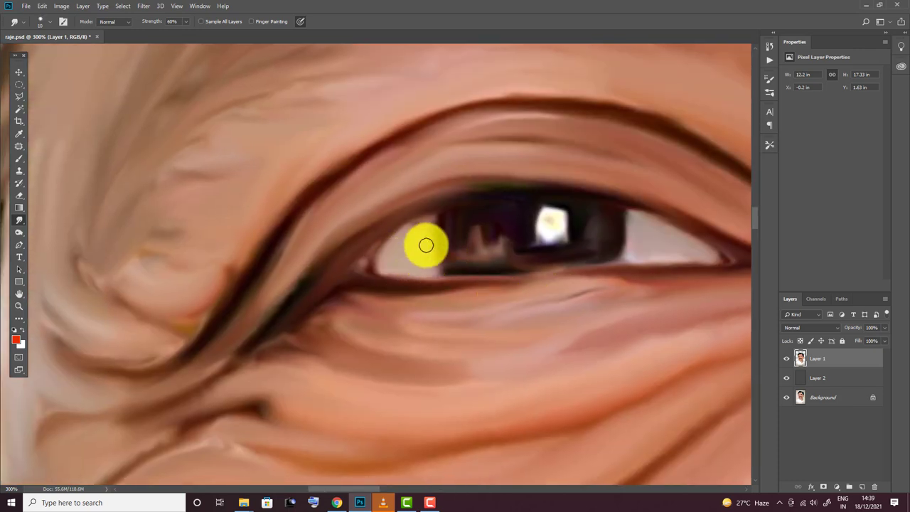
scroll(601, 325, left, 3)
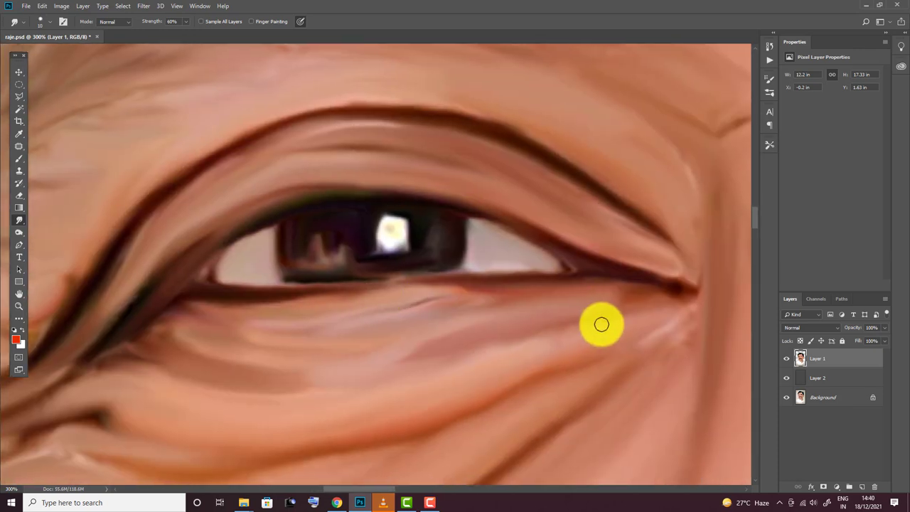
key(4)
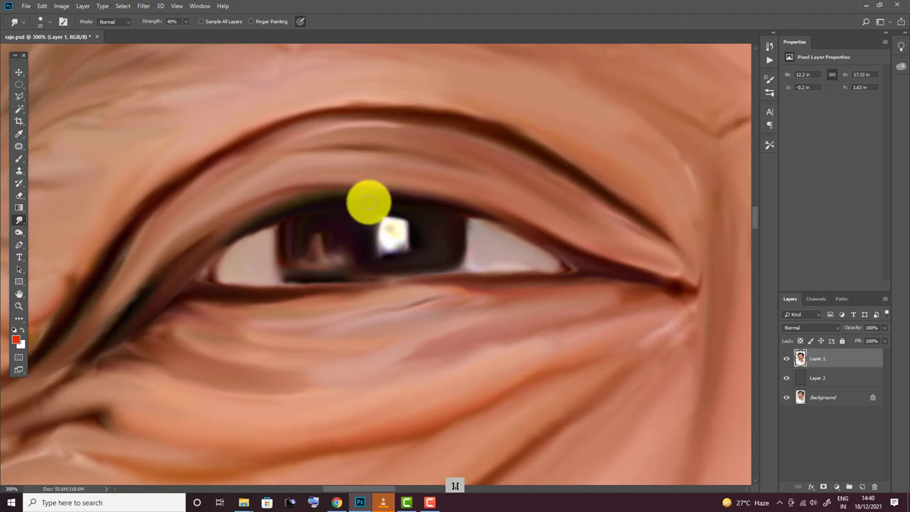
key(])
key(])
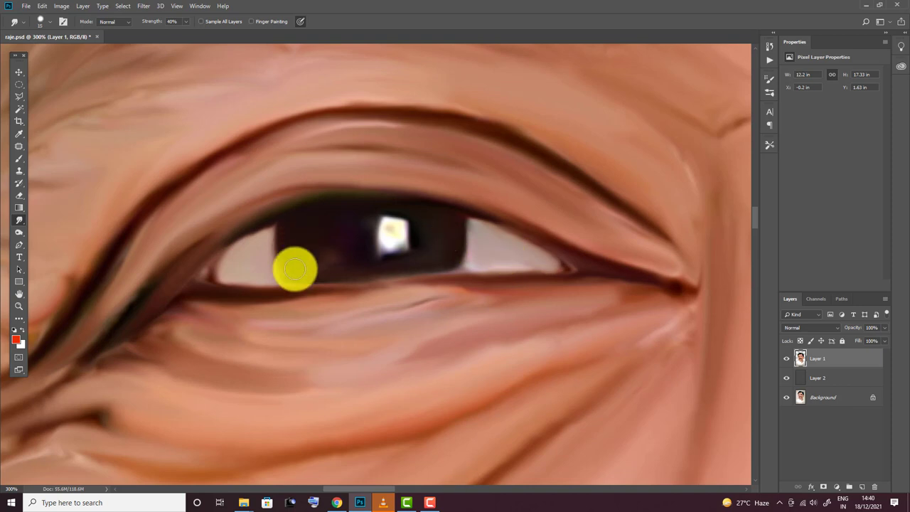
key(ctrl+minus)
key(space)
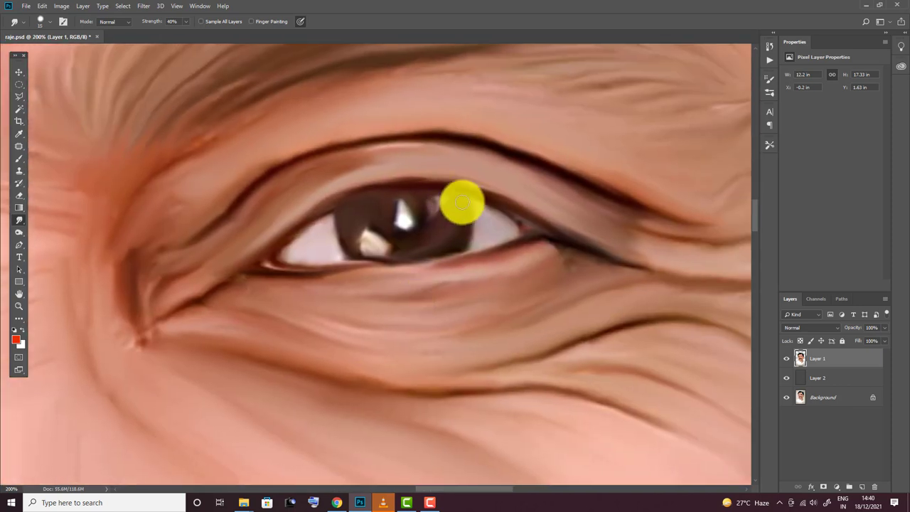
key(])
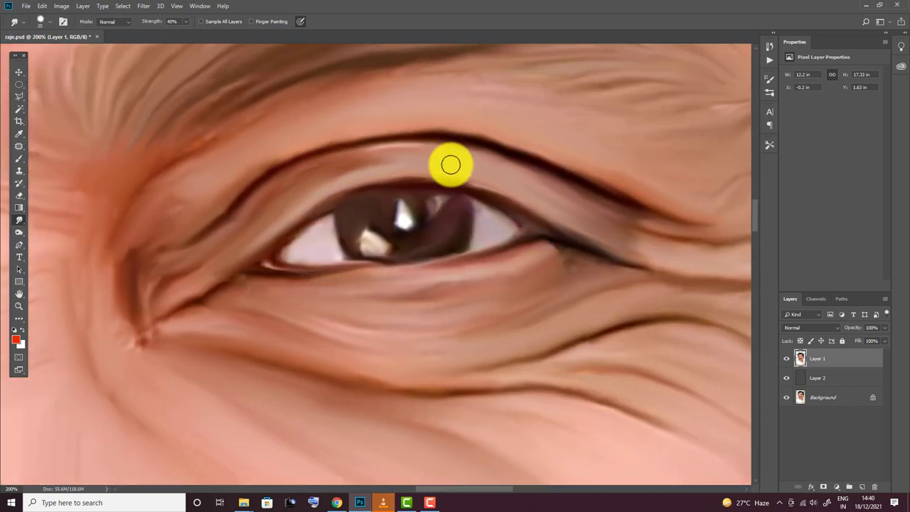
mouse_move(450, 215)
mouse_down()
mouse_move(430, 244)
mouse_move(372, 232)
mouse_up()
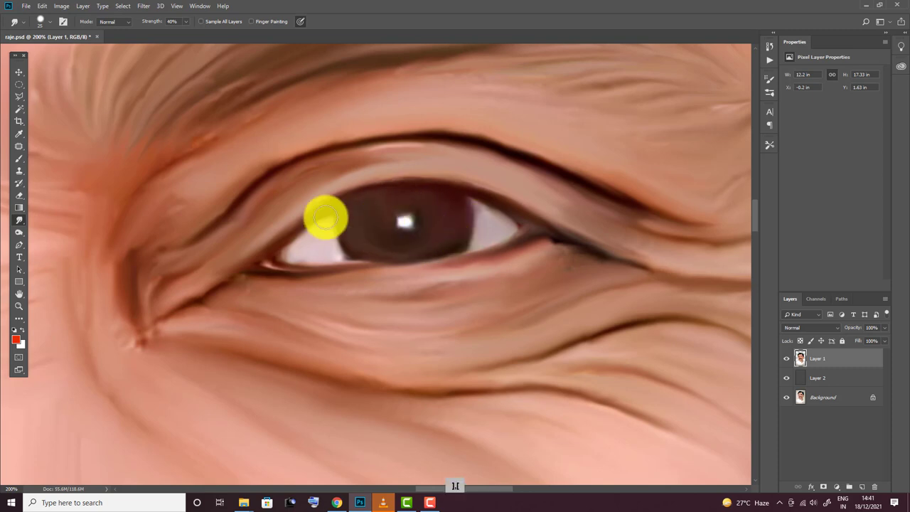
key(ctrl+minus)
key(ctrl+minus)
key(ctrl+minus)
Smooth the hair strands around and above the parting
scroll(416, 240, up, 5)
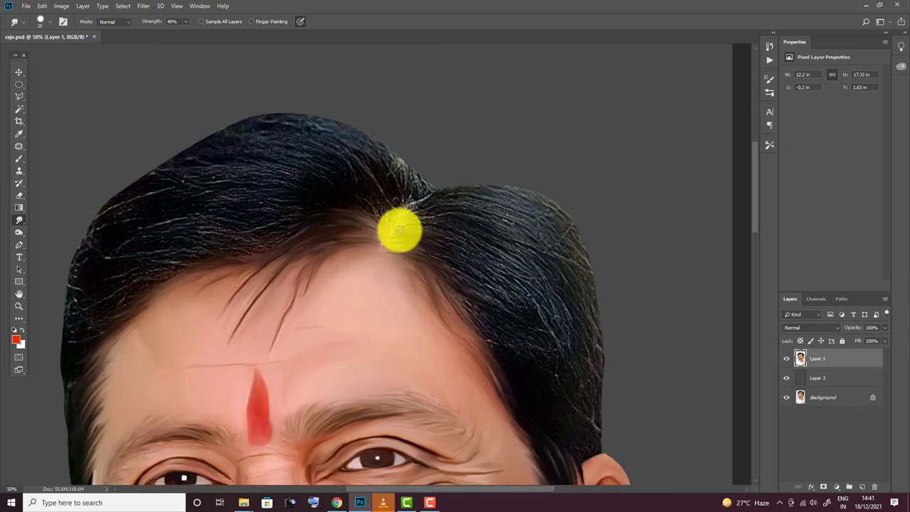
mouse_move(410, 207)
mouse_down()
mouse_move(475, 223)
mouse_move(516, 199)
mouse_move(496, 189)
mouse_move(443, 238)
mouse_up()
mouse_move(548, 341)
mouse_down()
mouse_move(451, 150)
mouse_move(722, 311)
mouse_up()
mouse_move(625, 169)
mouse_down()
mouse_move(562, 135)
mouse_move(514, 130)
mouse_move(621, 223)
mouse_move(441, 257)
mouse_move(534, 211)
mouse_move(522, 199)
mouse_move(397, 203)
mouse_move(601, 203)
mouse_move(339, 211)
mouse_move(349, 257)
mouse_move(572, 279)
mouse_move(463, 204)
mouse_move(520, 140)
mouse_move(451, 174)
mouse_move(415, 233)
mouse_move(186, 365)
mouse_up()
Raise Smudge strength to 60%, 70%, then 80%, blending hairline and forehead toward the red tilak
key(6)
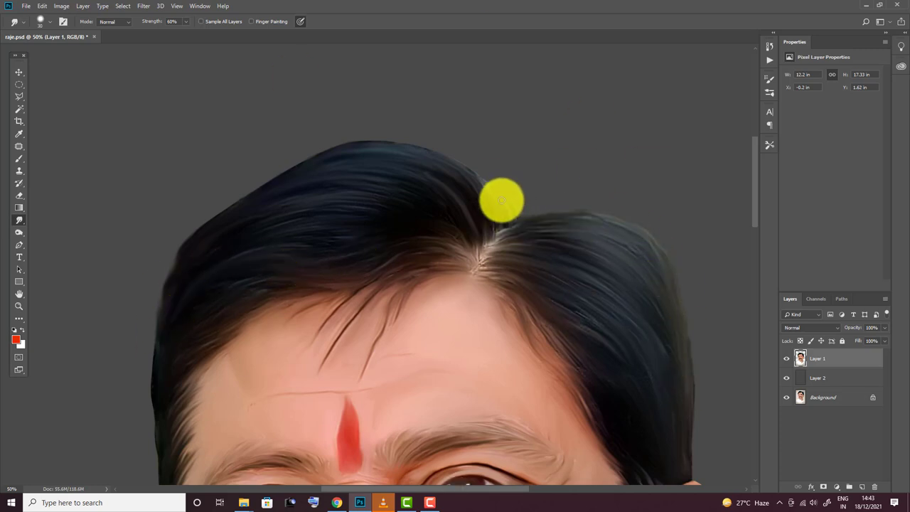
drag(562, 241, 449, 78)
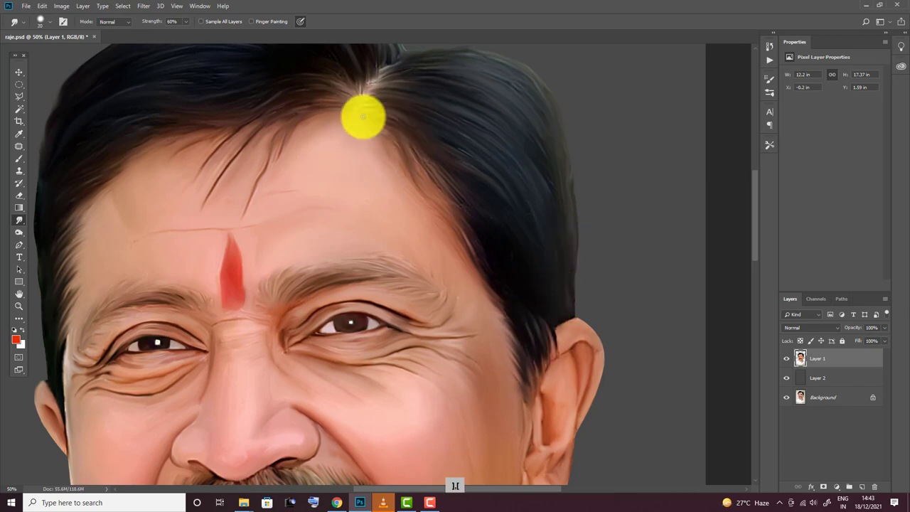
drag(243, 212, 345, 258)
key(7)
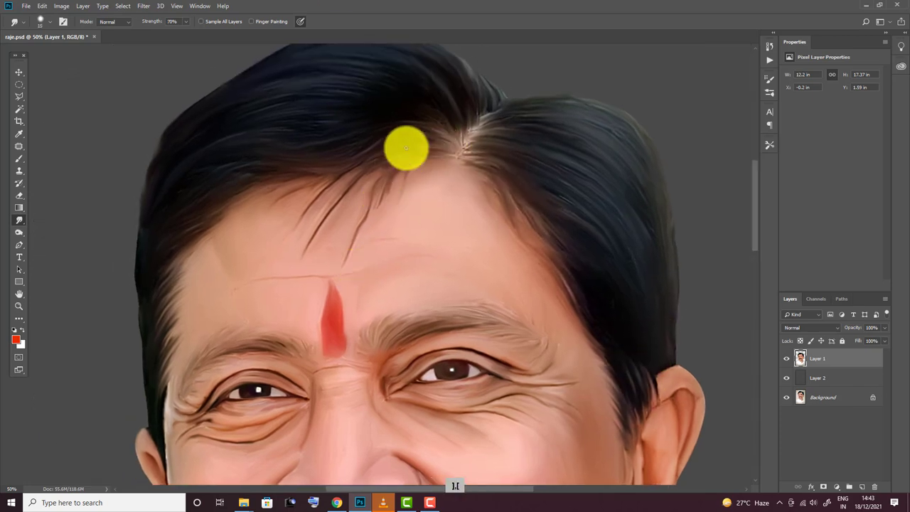
drag(405, 147, 448, 145)
drag(441, 109, 310, 174)
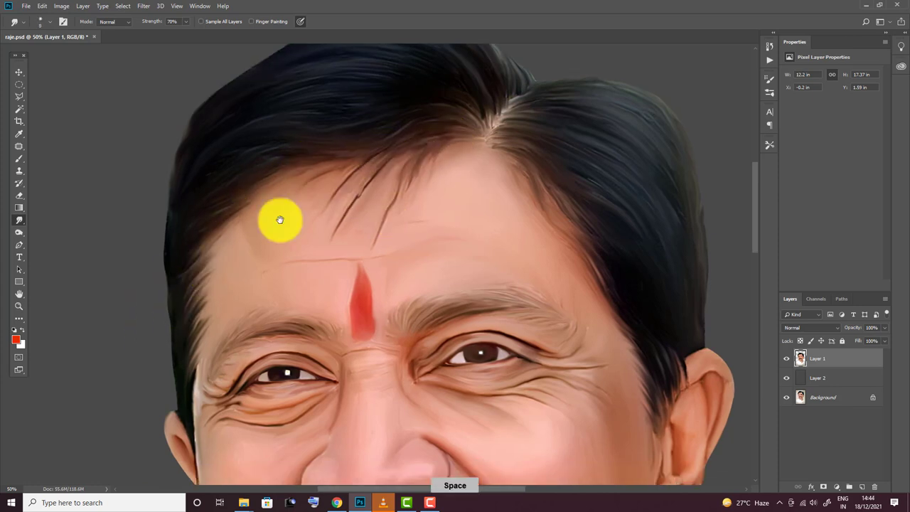
drag(189, 258, 296, 152)
key(8)
drag(302, 231, 474, 245)
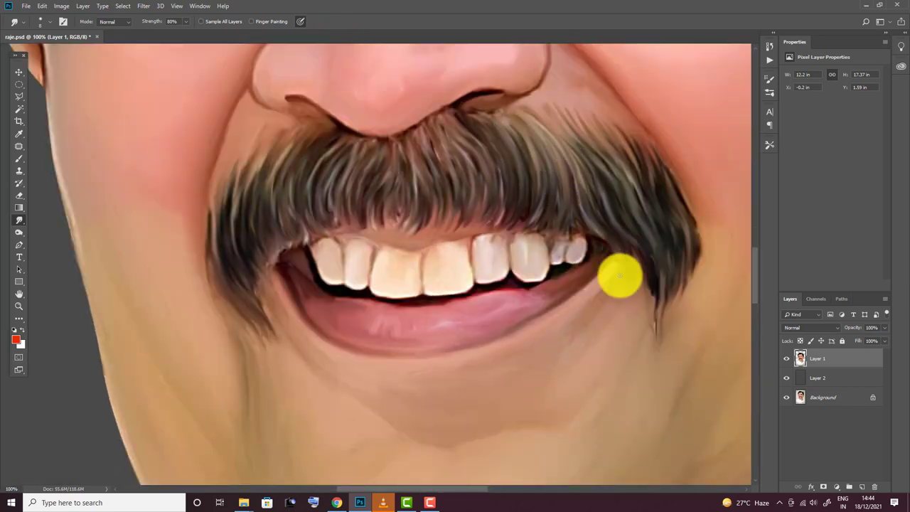
Smooth the left moustache strands at 80%, then zoom out to review the whole portrait
mouse_move(305, 213)
mouse_down()
mouse_move(264, 207)
mouse_move(294, 142)
mouse_move(232, 123)
mouse_up()
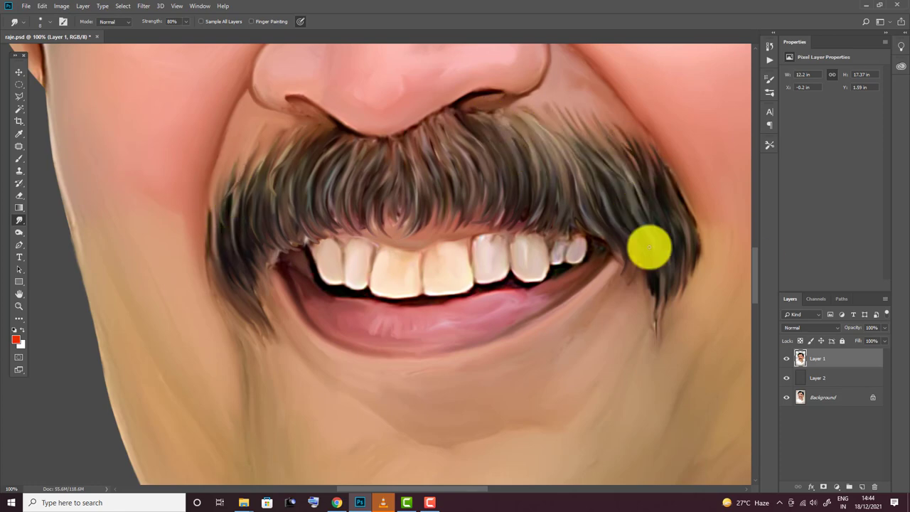
key(ctrl+minus)
key(ctrl+minus)
key(ctrl+minus)
key(ctrl+equal)
scroll(538, 263, right, 5)
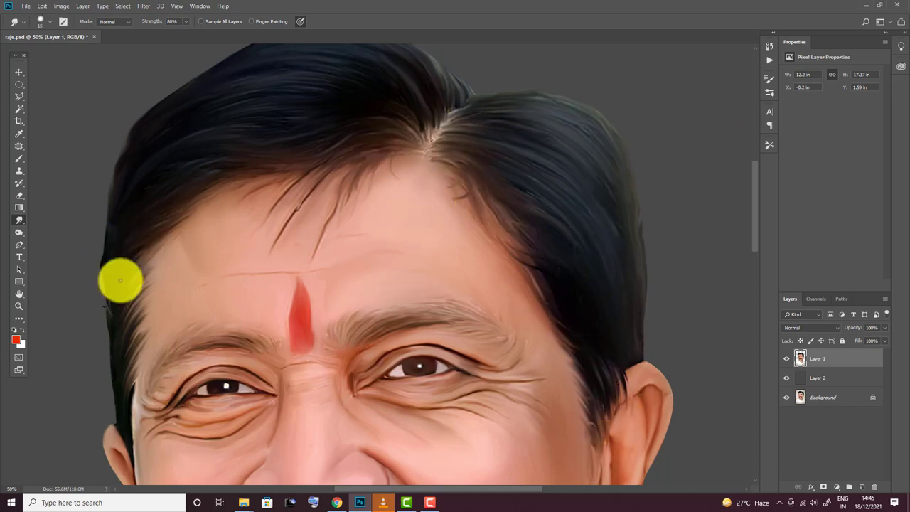
key(ctrl+0)
At 40% strength, smooth the grey speckled patch and the lower neck skin
key(7)
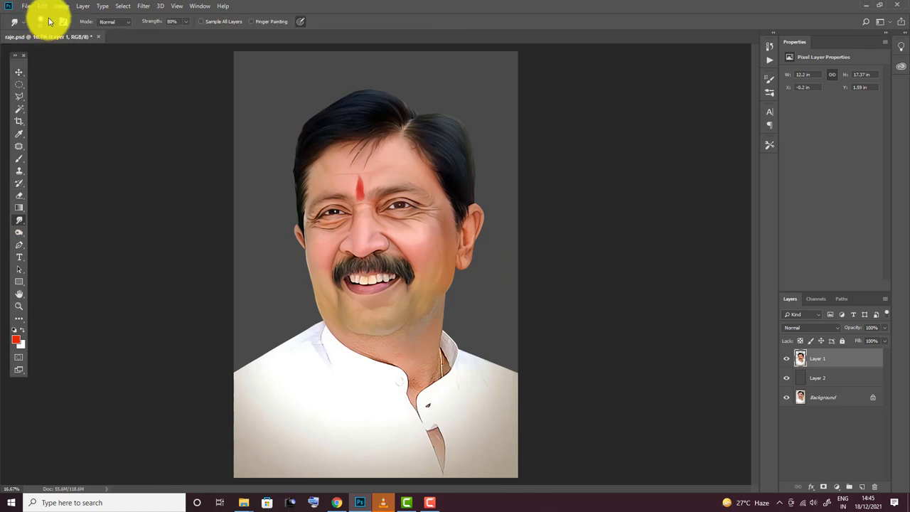
ctrl+click(451, 369)
key(4)
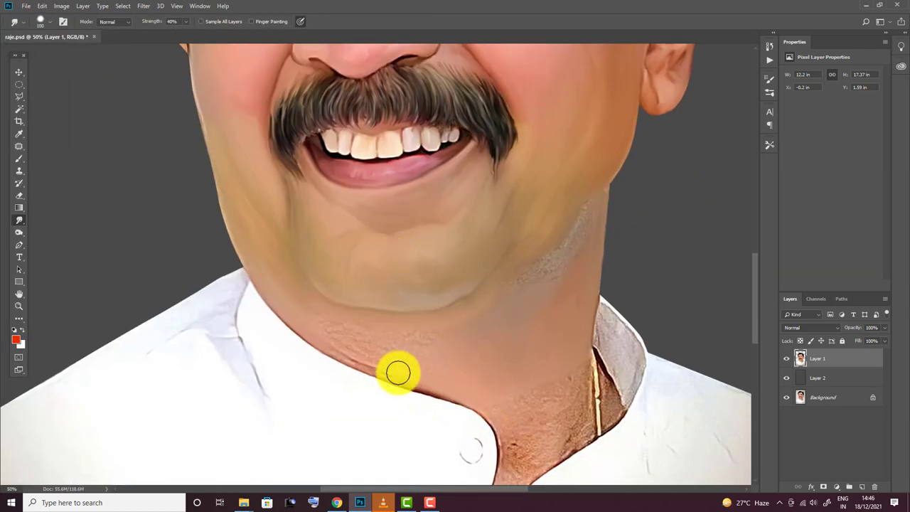
mouse_move(506, 286)
mouse_down()
mouse_move(577, 221)
mouse_move(538, 290)
mouse_up()
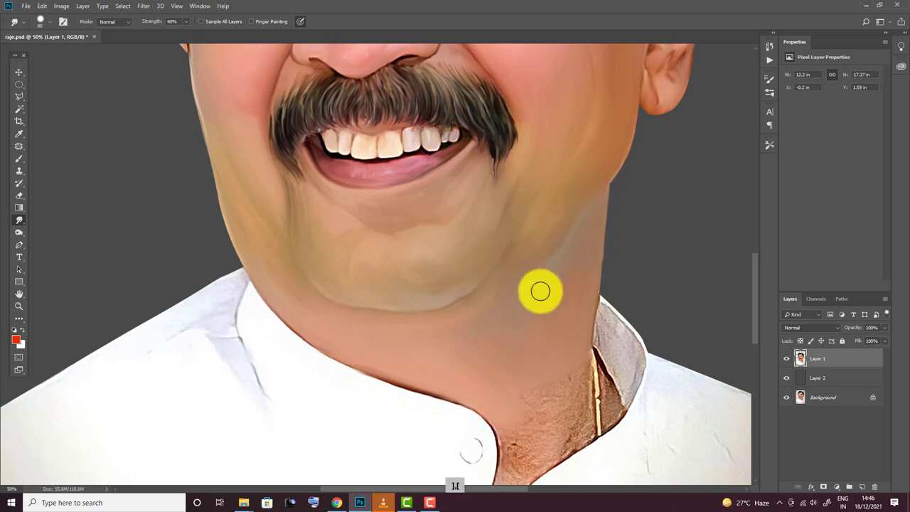
mouse_move(576, 399)
mouse_down()
mouse_move(520, 383)
mouse_move(541, 453)
mouse_up()
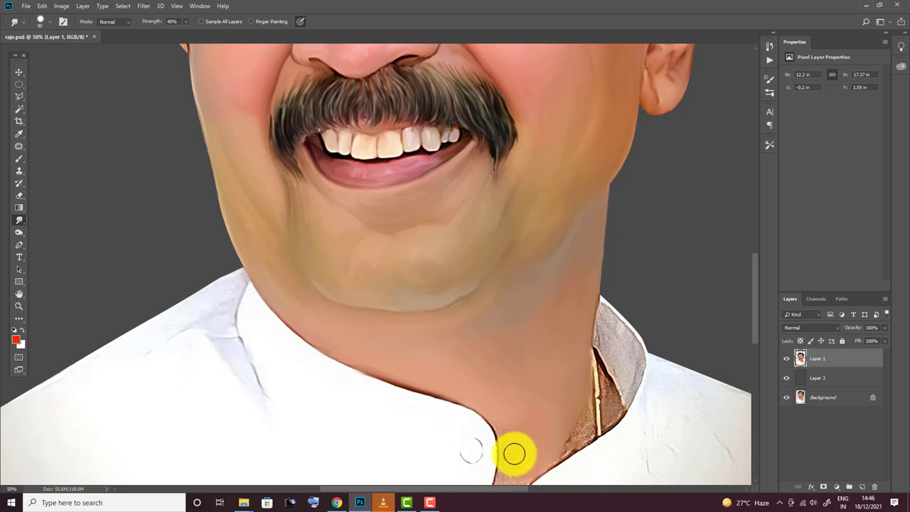
Blend the dark area inside the collar and the neck edge into the skin
scroll(547, 417, down, 5)
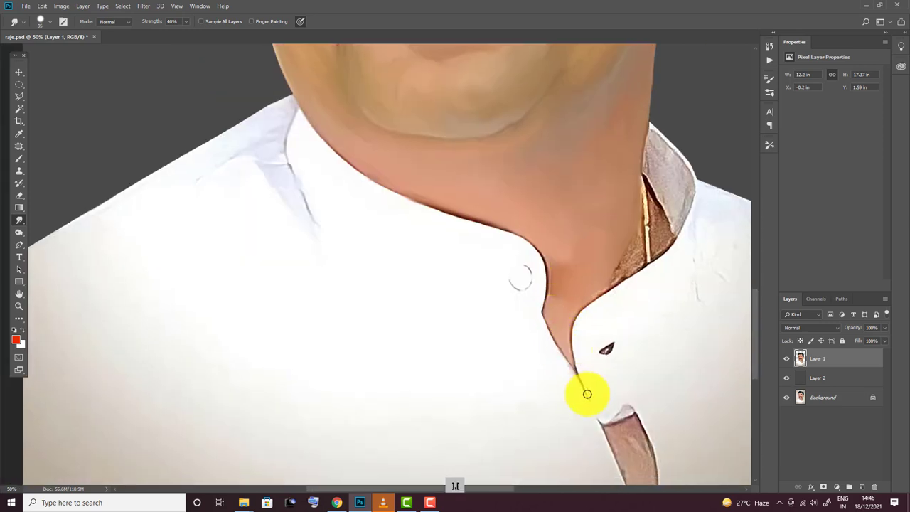
drag(602, 288, 643, 216)
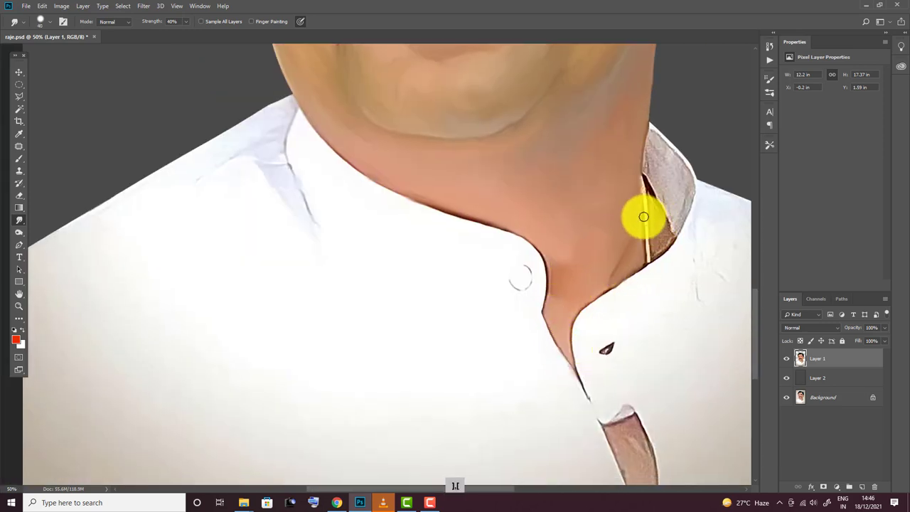
drag(678, 179, 651, 179)
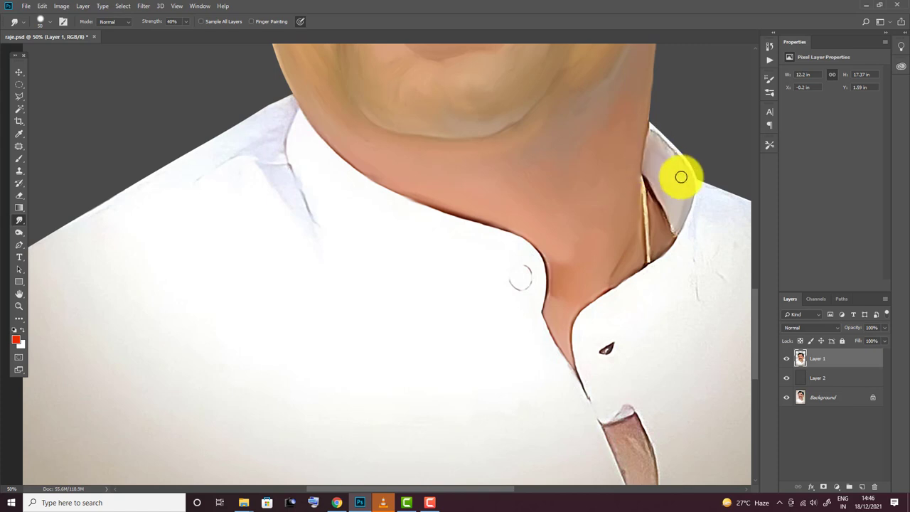
drag(670, 267, 661, 266)
scroll(577, 418, down, 5)
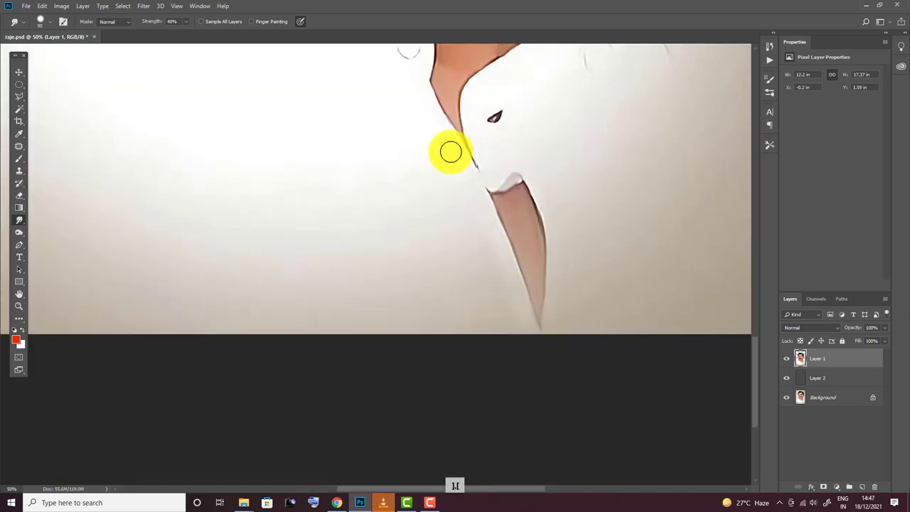
Frame the collar and shoulders and smooth the wrinkles on the shirt's right side
key(ctrl+0)
ctrl+space+click(366, 223)
drag(315, 325, 533, 128)
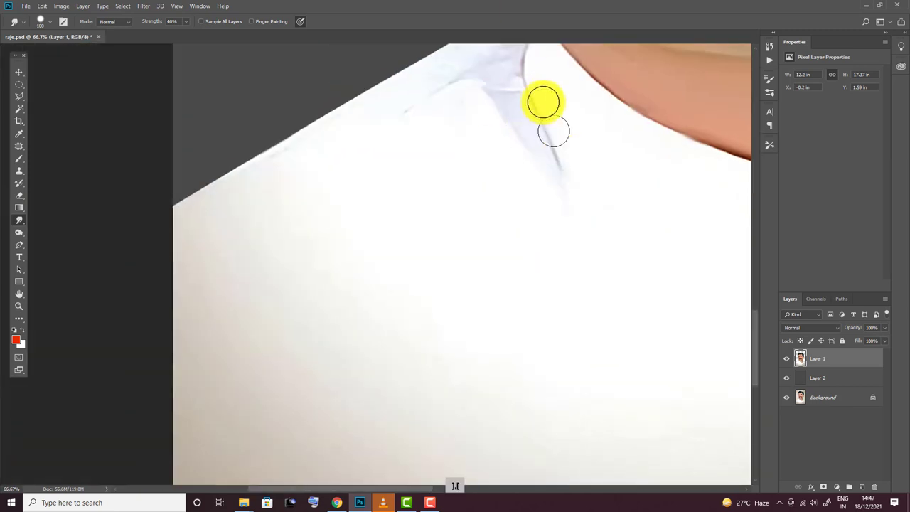
scroll(519, 163, up, 2)
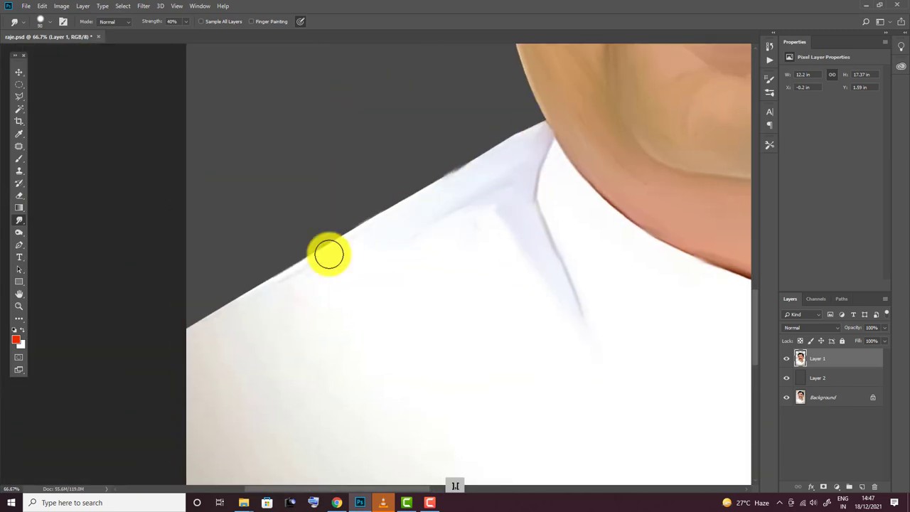
drag(340, 299, 370, 178)
key(ctrl+minus)
key(ctrl+minus)
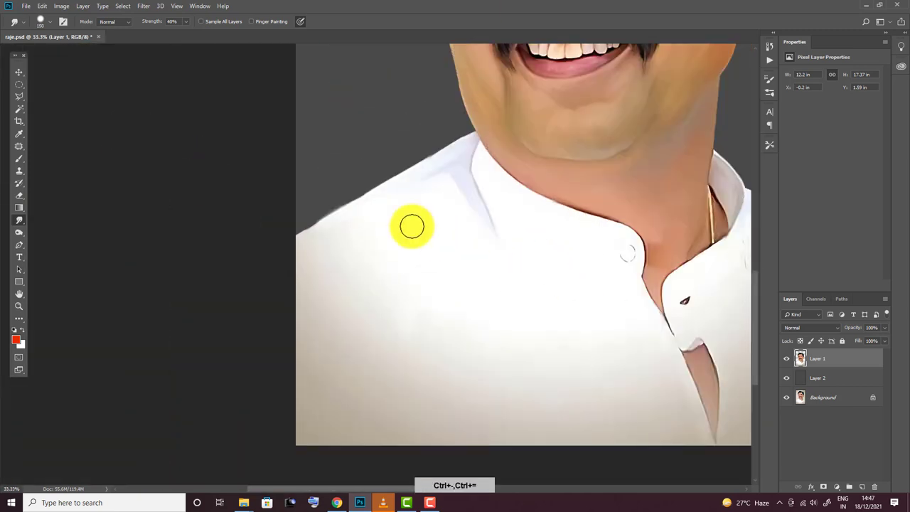
drag(704, 314, 457, 151)
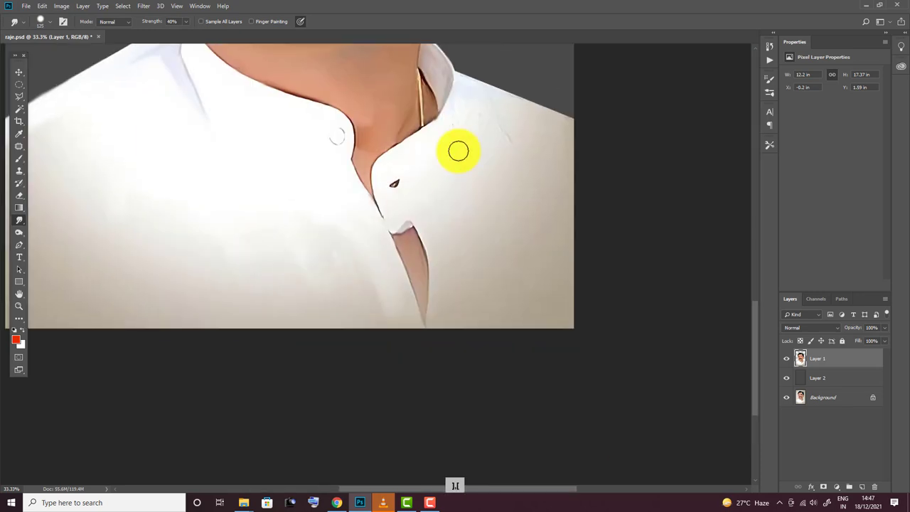
mouse_move(482, 216)
mouse_down()
mouse_move(463, 215)
mouse_move(508, 128)
mouse_move(518, 218)
mouse_up()
With a 100 px brush at 70% strength, smudge the shirt's lower-left and right sides
right_click(69, 172)
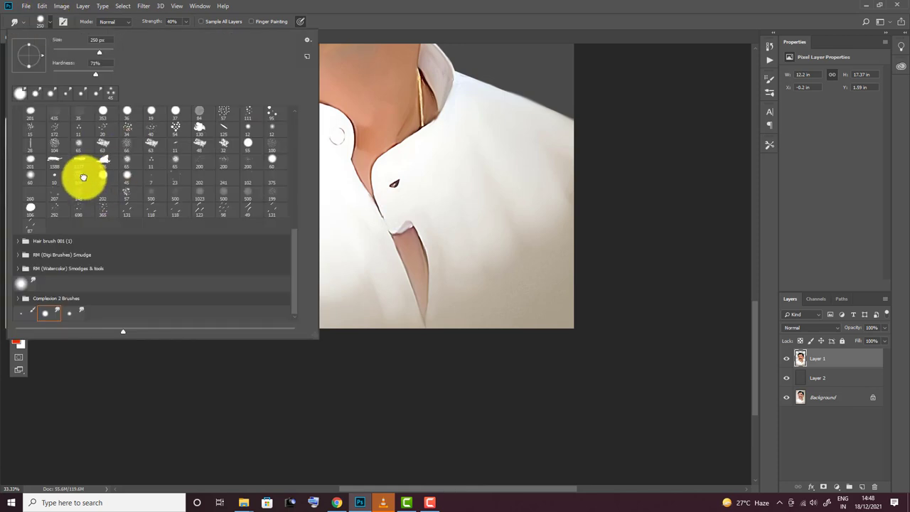
double_click(81, 177)
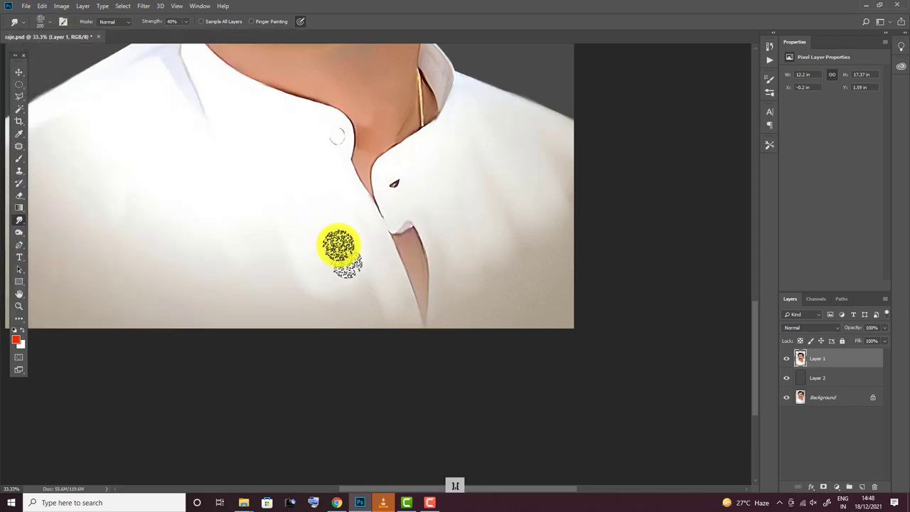
scroll(331, 197, up, 2)
scroll(331, 198, left, 5)
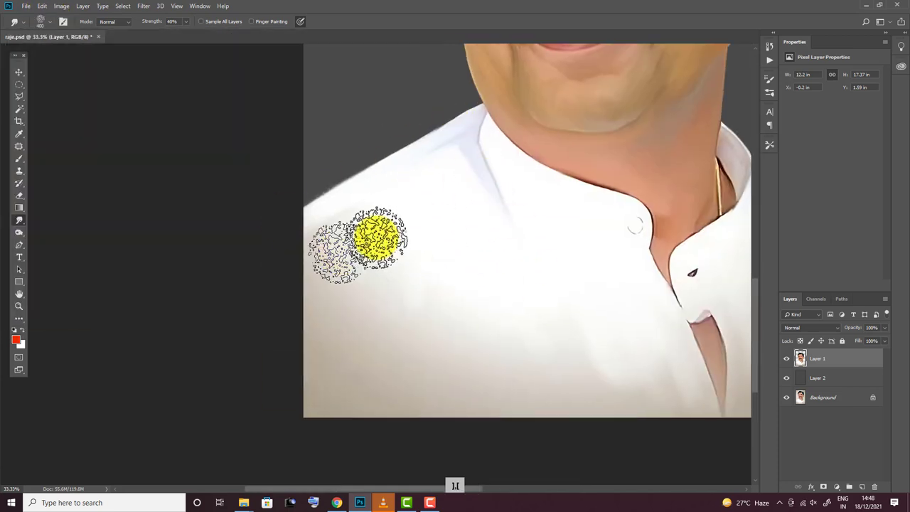
key(7)
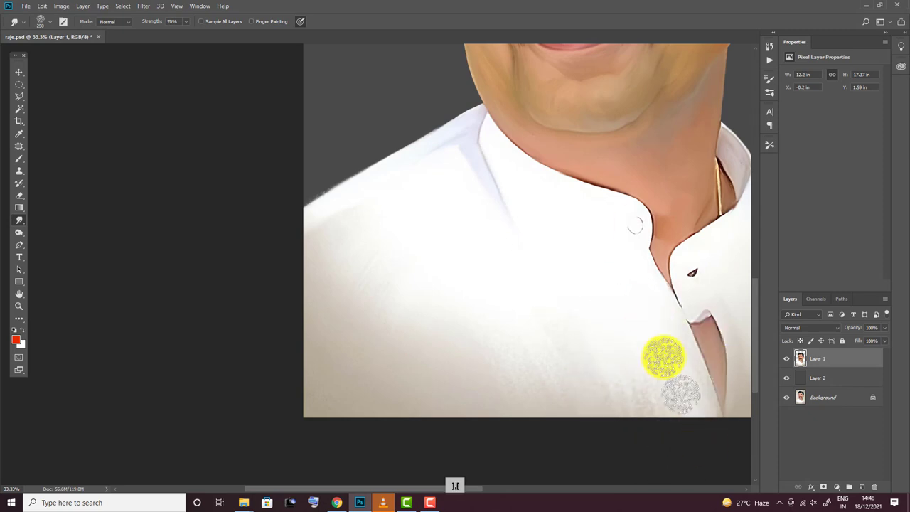
drag(660, 360, 292, 286)
scroll(291, 285, right, 7)
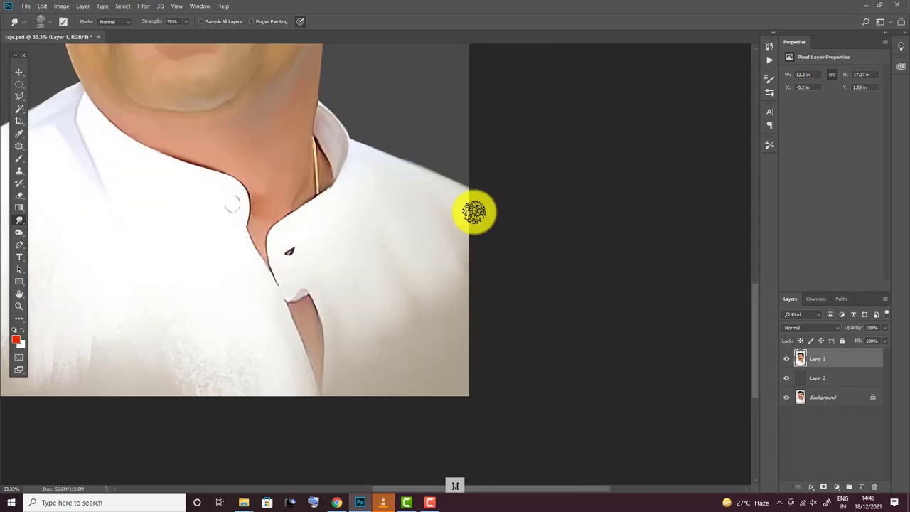
drag(358, 264, 357, 369)
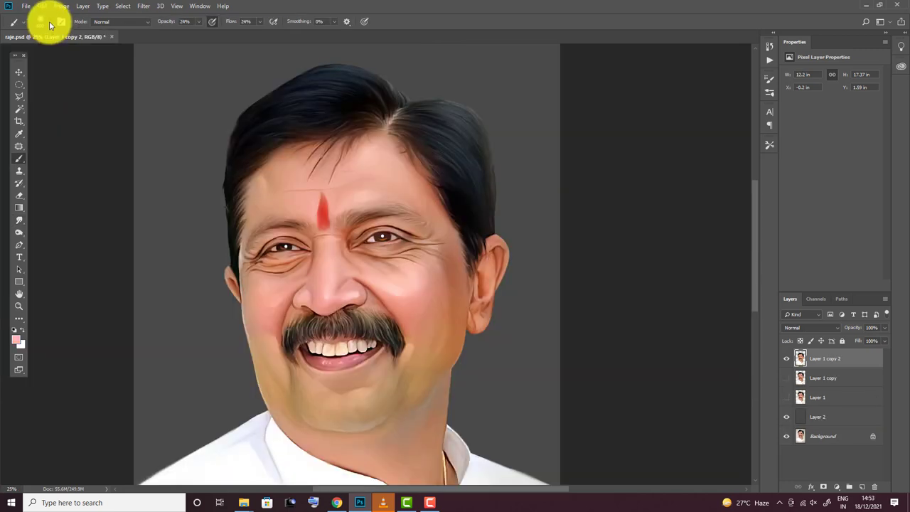
Choose a soft round brush from the brush preset picker
click(42, 22)
scroll(71, 254, down, 3)
scroll(65, 263, down, 3)
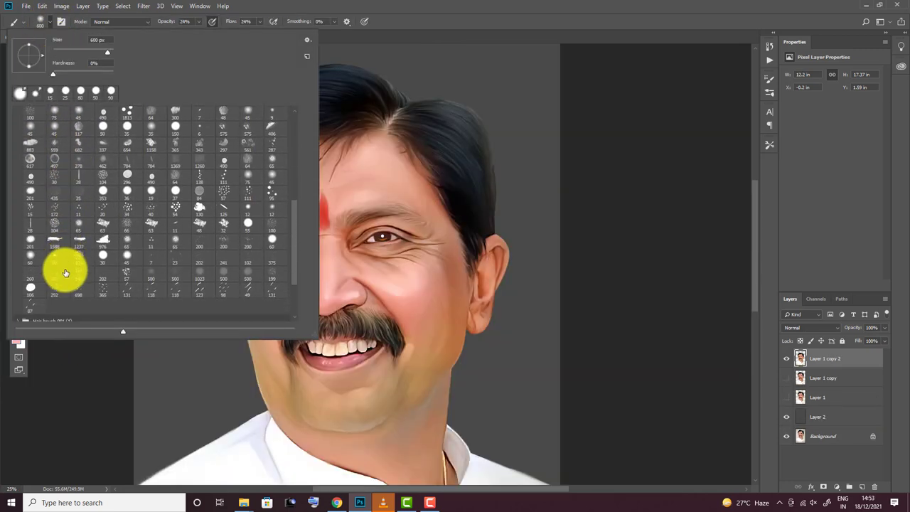
scroll(65, 263, down, 3)
scroll(55, 284, down, 2)
click(360, 48)
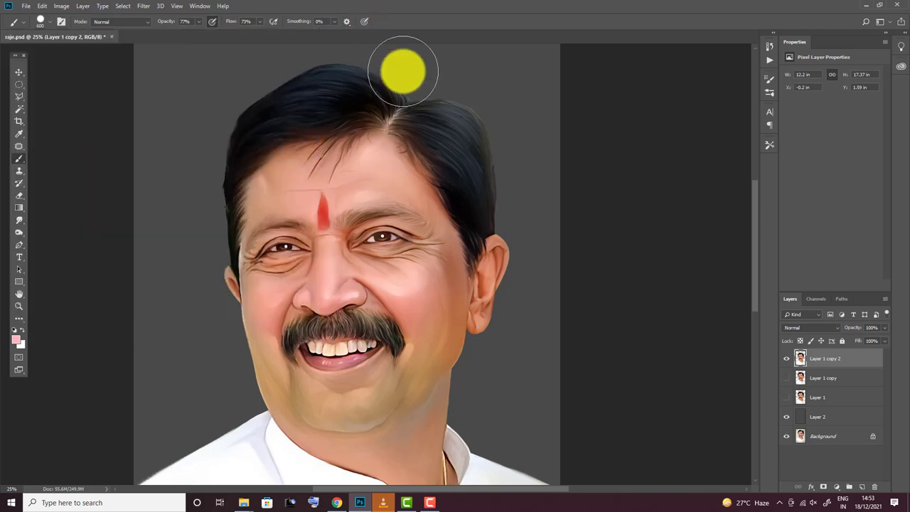
scroll(445, 144, up, 2)
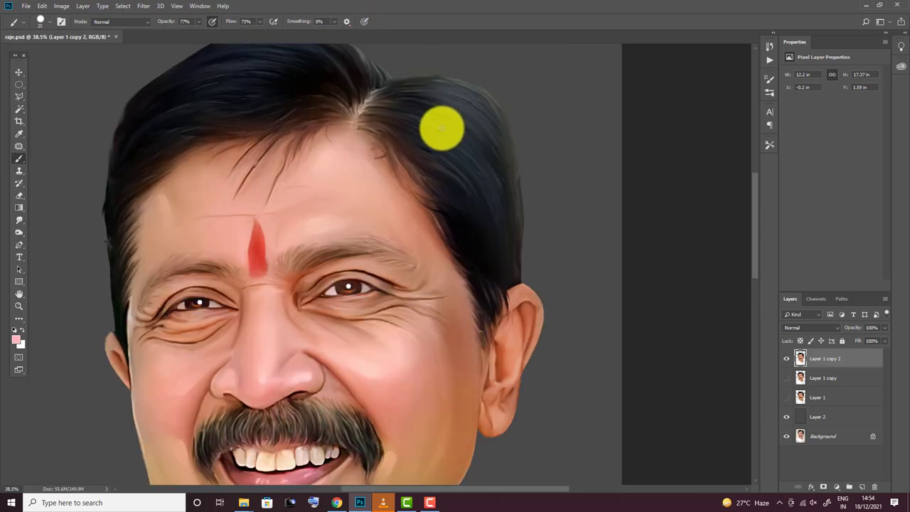
Set the foreground colour to dark grey #3a4041 sampled from the hair
click(16, 341)
click(467, 105)
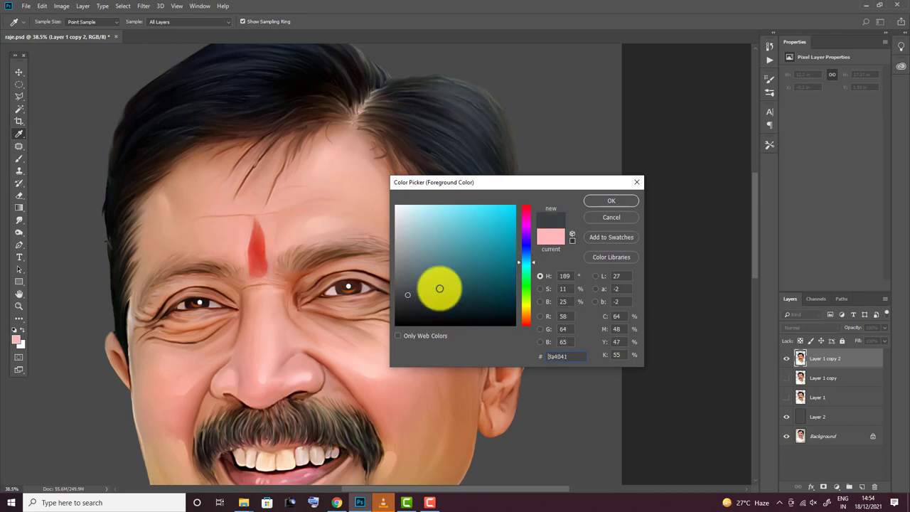
click(540, 316)
click(600, 200)
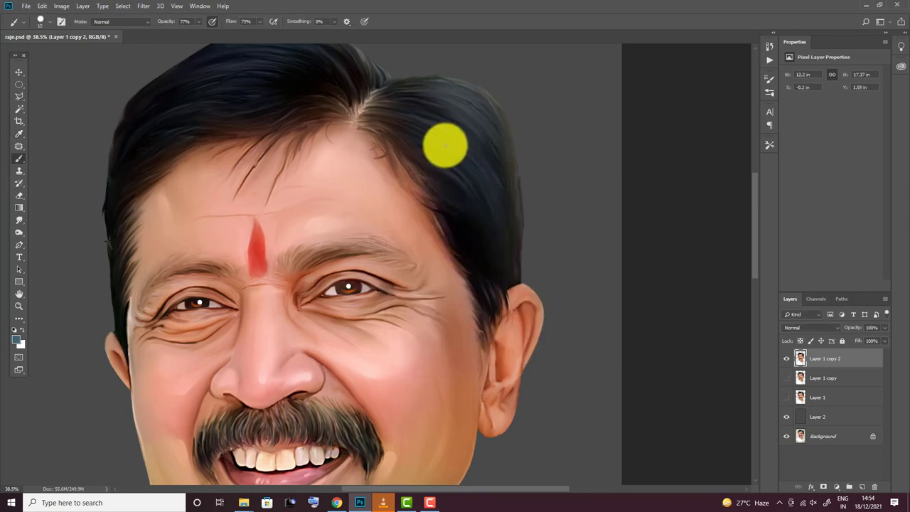
With the Pen tool, trace four curved strand paths down from the top of the hair
key(p)
scroll(351, 167, up, 3)
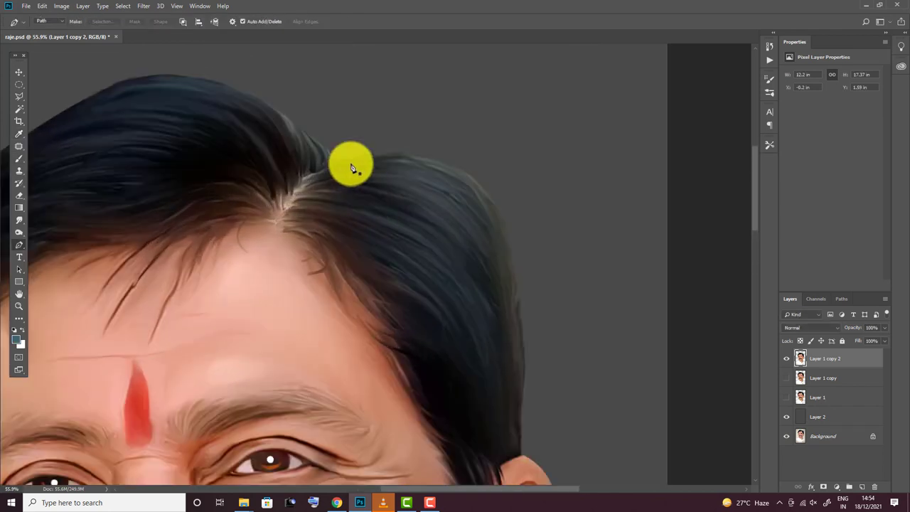
click(355, 174)
drag(493, 246, 507, 331)
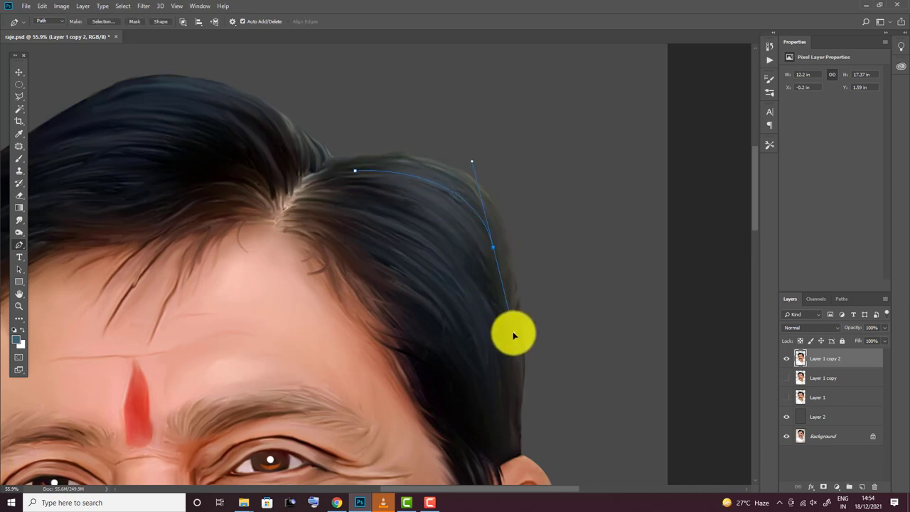
click(368, 189)
drag(490, 268, 510, 332)
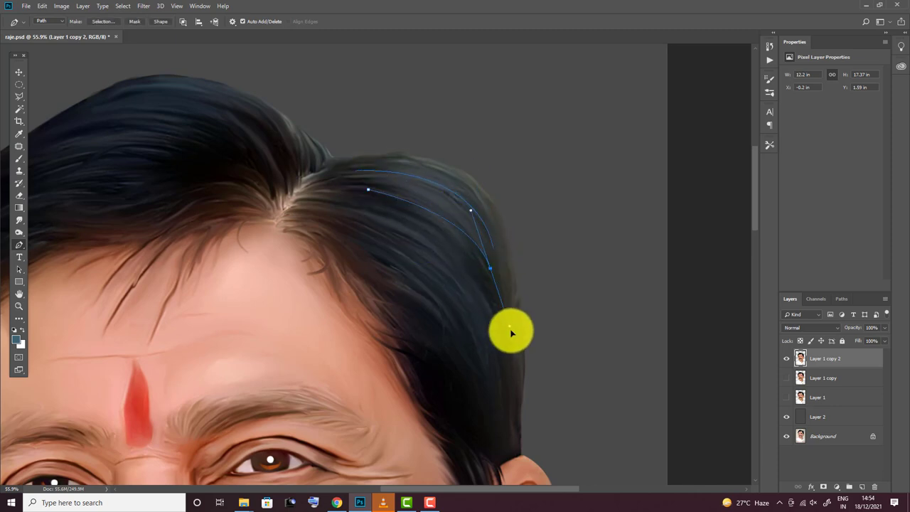
click(387, 179)
drag(495, 271, 509, 337)
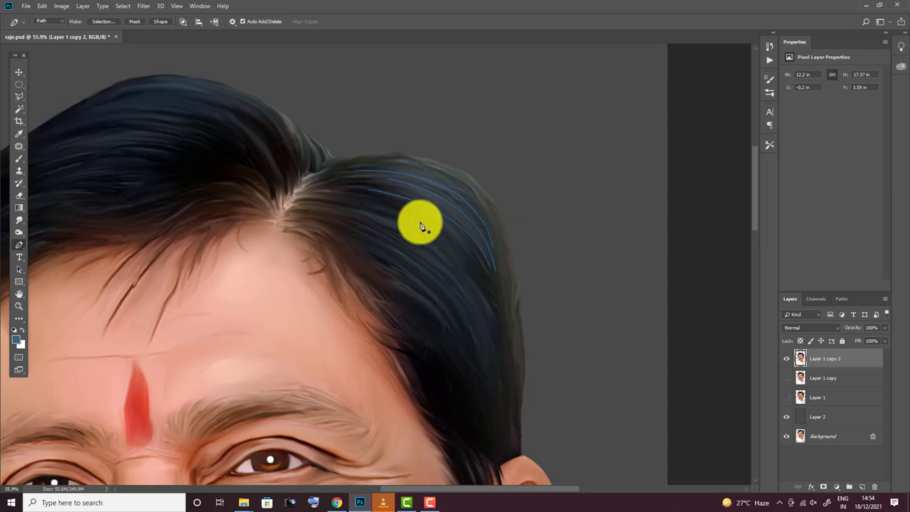
click(395, 189)
drag(490, 261, 505, 311)
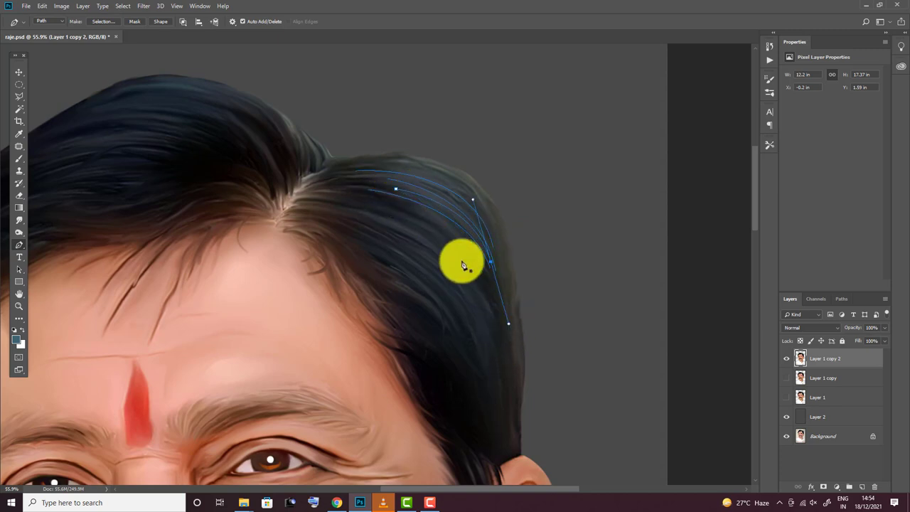
key(Return)
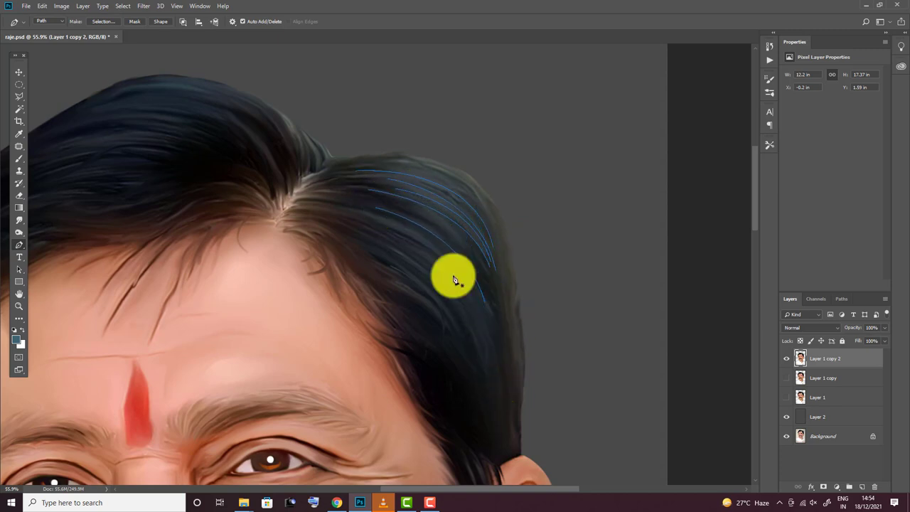
Trace two more curved strand paths across the hair, one near the parting
click(411, 208)
drag(469, 233, 505, 345)
key(Return)
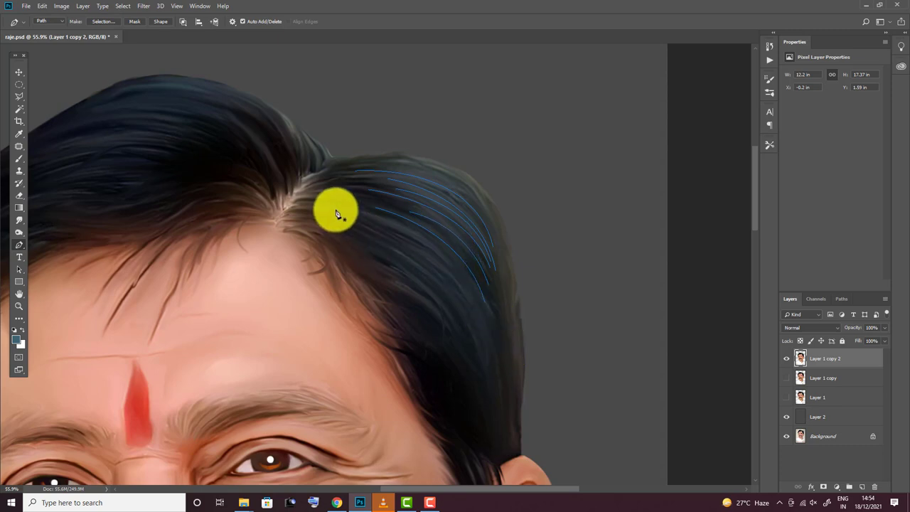
click(335, 209)
click(361, 226)
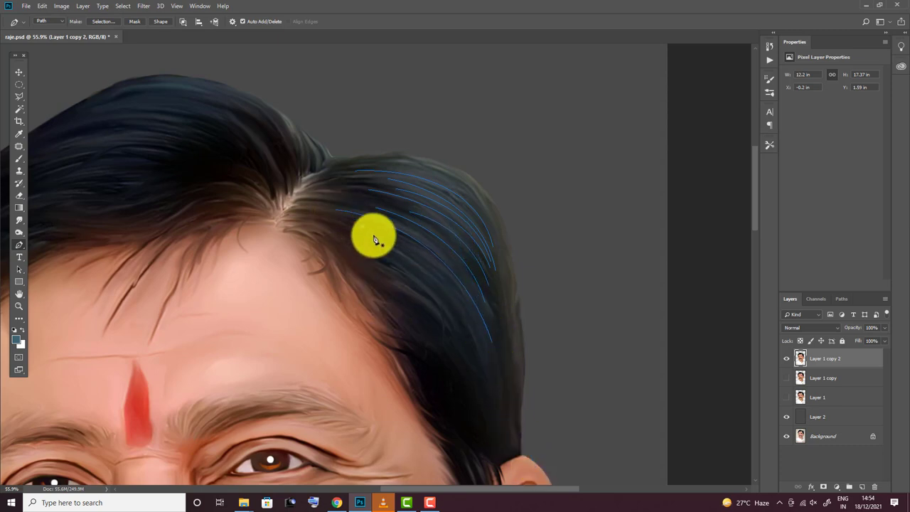
drag(490, 382, 527, 346)
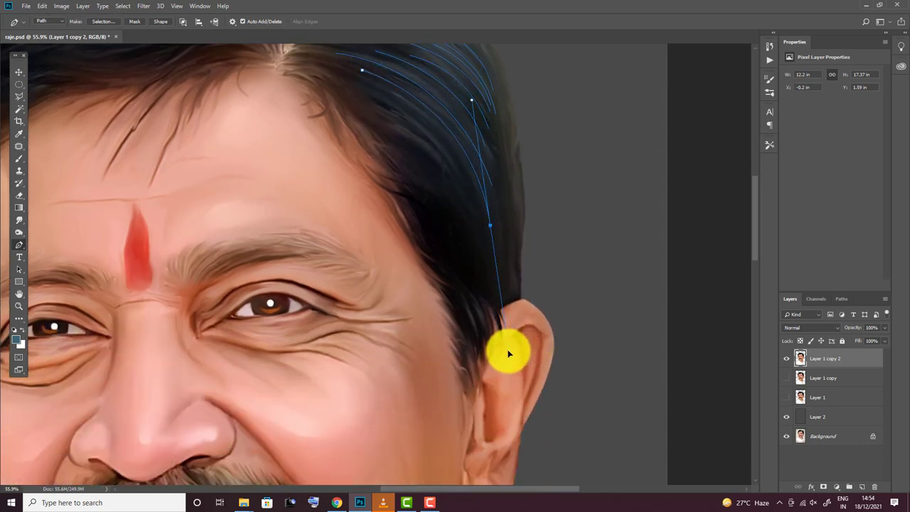
key(Return)
Add short strand paths higher up in the hair
click(384, 61)
drag(497, 184, 500, 200)
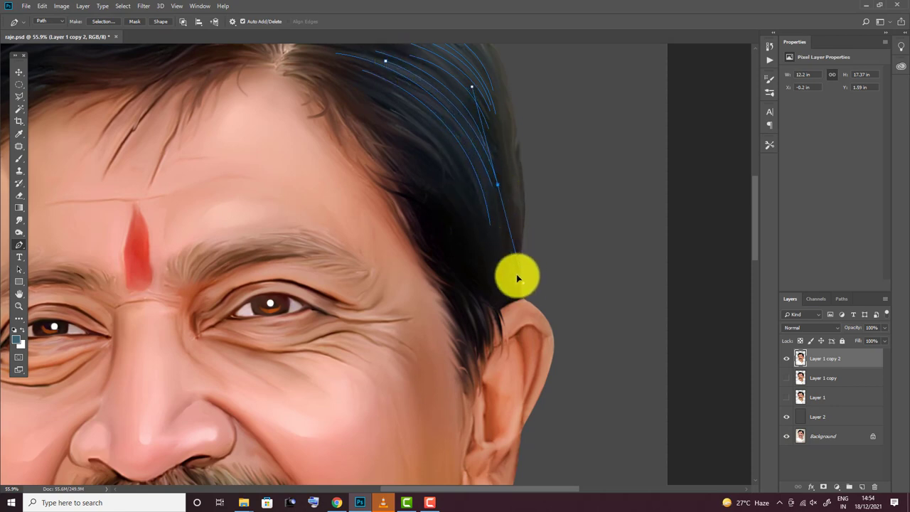
click(386, 91)
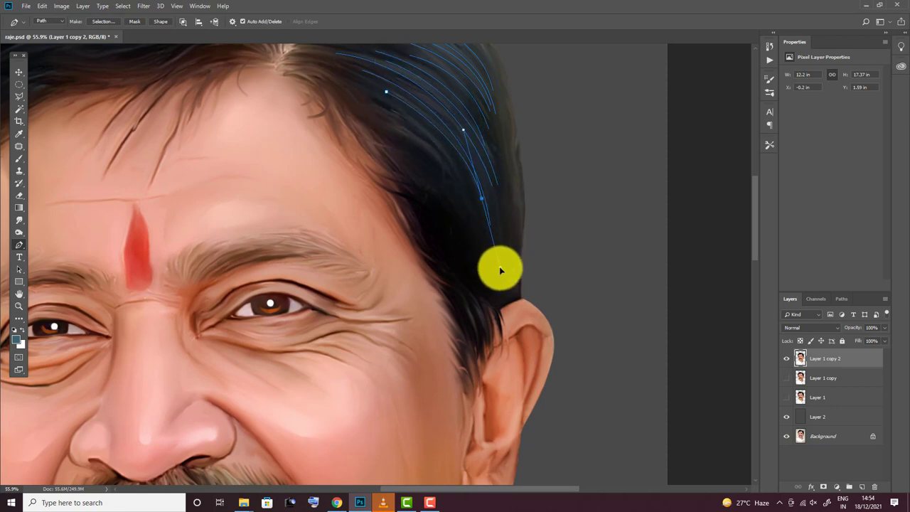
key(Return)
click(341, 74)
key(Return)
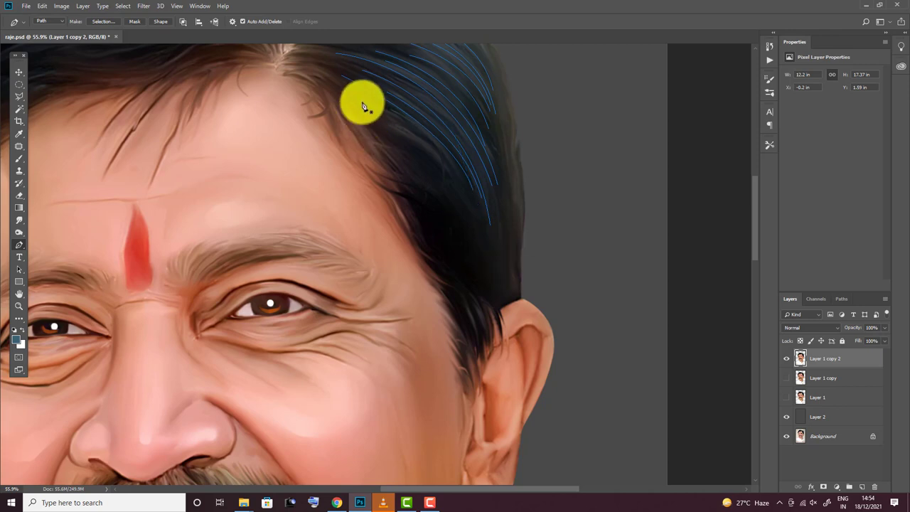
Draw further curved strands running down the hair's right side
click(301, 69)
drag(440, 151, 468, 220)
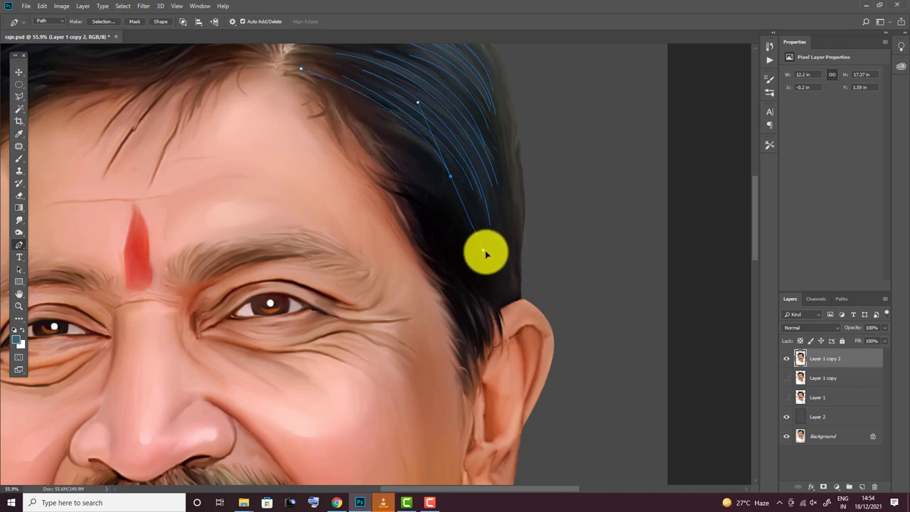
key(Return)
click(406, 117)
drag(469, 182, 468, 256)
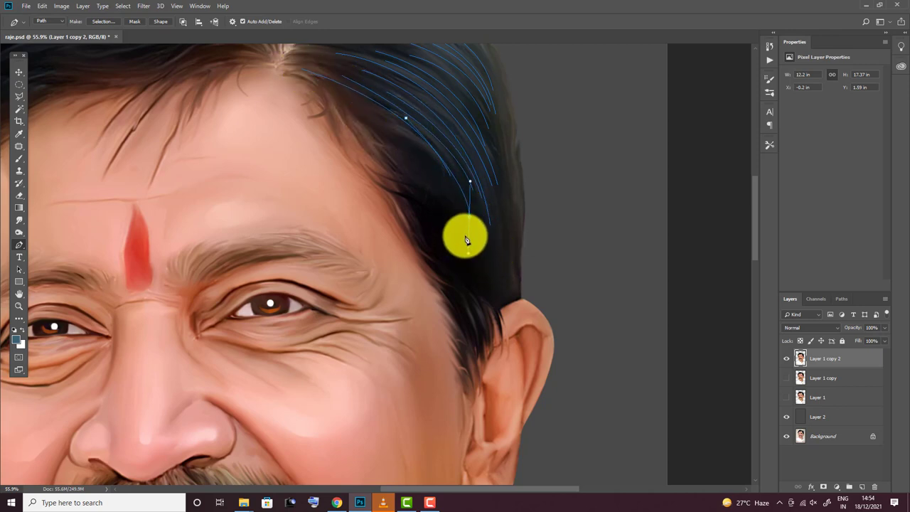
drag(473, 214, 475, 262)
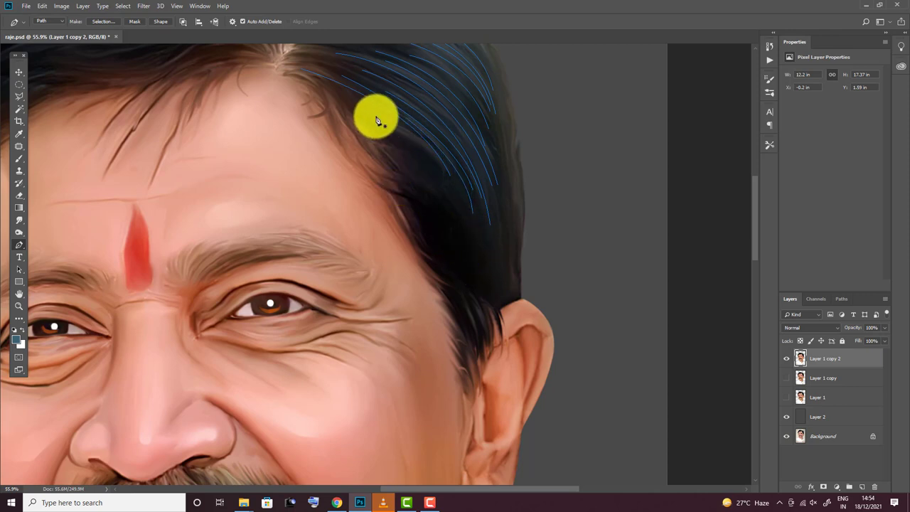
key(Return)
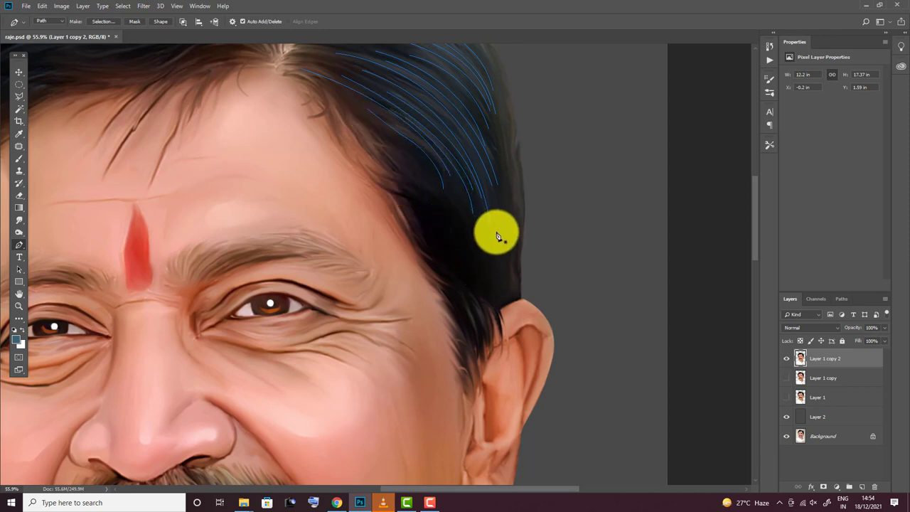
Trace short strands near the hair edge and running down toward the ear
click(499, 219)
drag(503, 268, 497, 284)
key(Return)
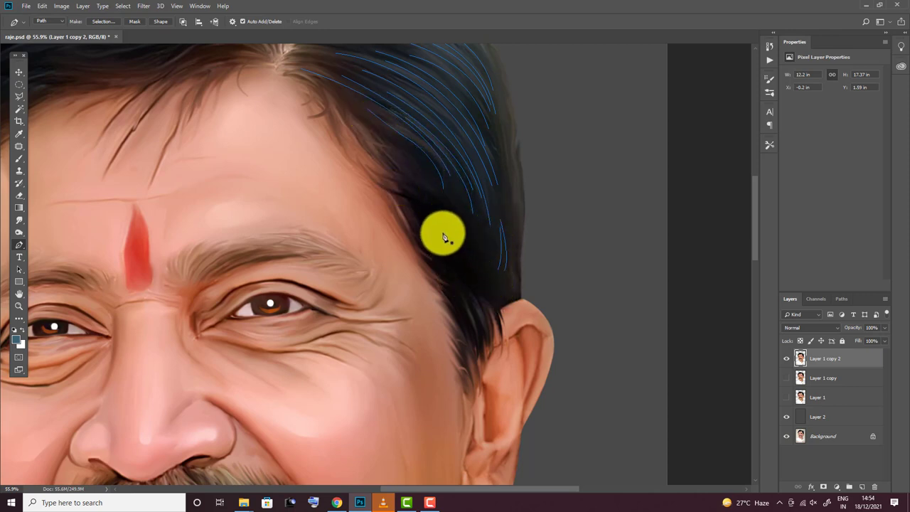
click(439, 230)
click(488, 325)
key(Return)
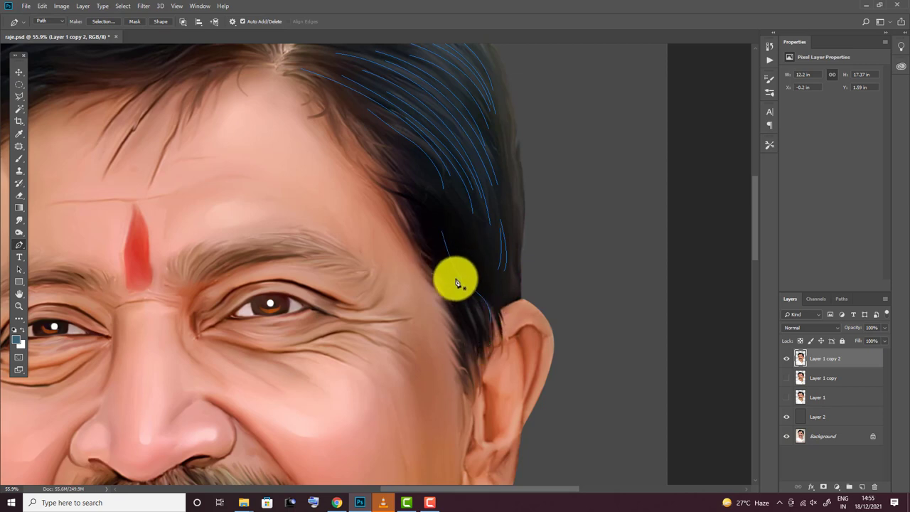
click(453, 273)
click(464, 293)
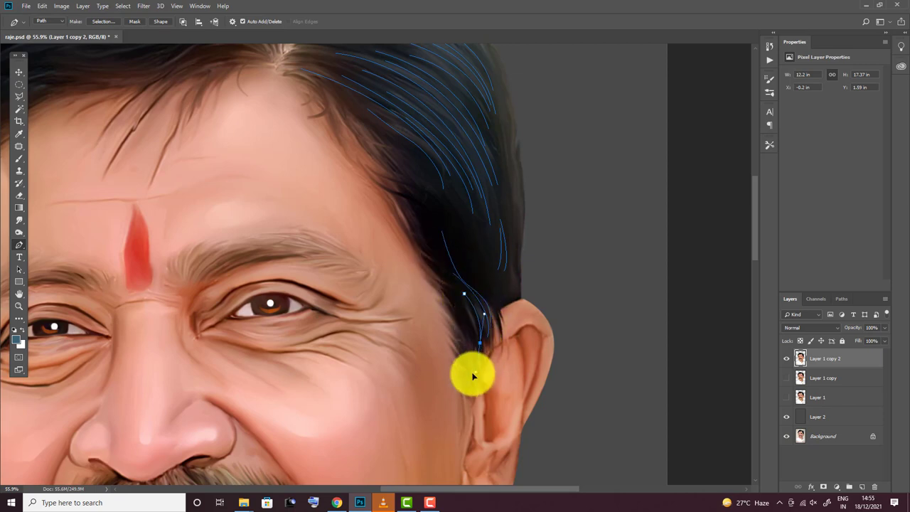
key(Return)
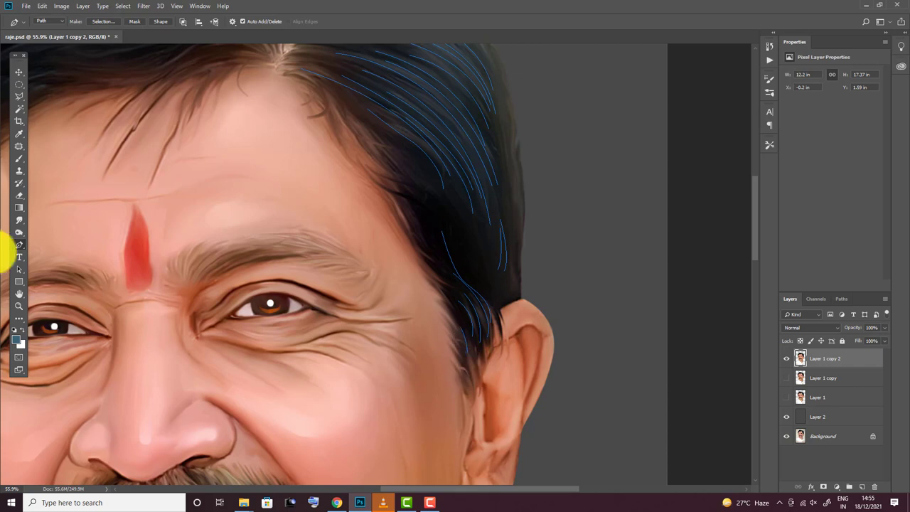
drag(169, 128, 348, 458)
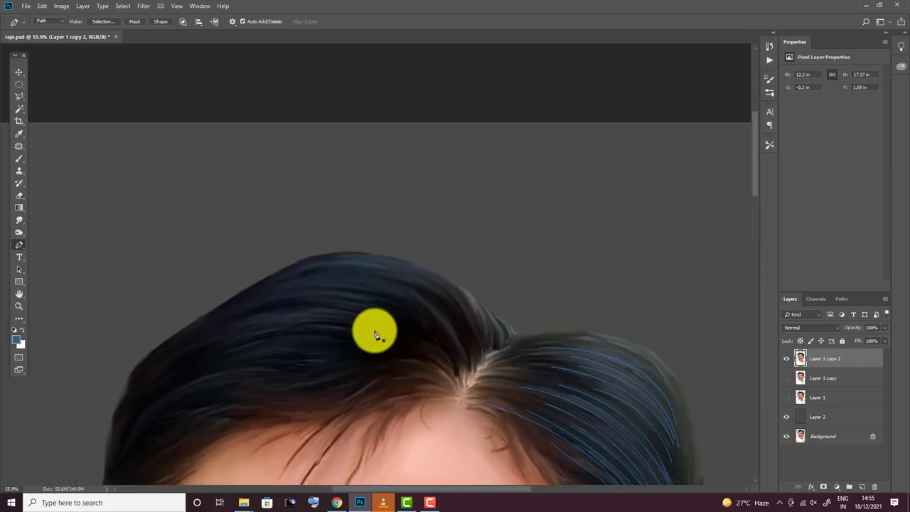
Trace curved Pen paths across the crown, curving down toward the parting
click(291, 273)
drag(441, 286, 501, 339)
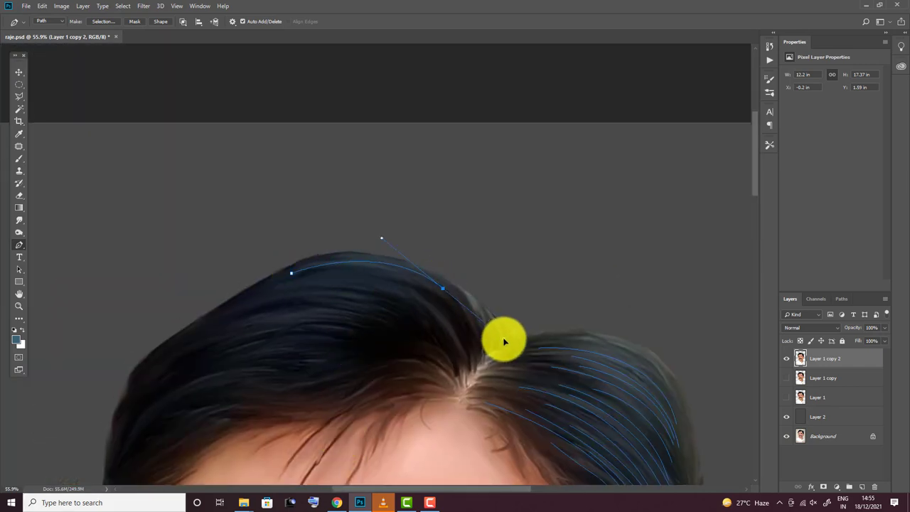
click(321, 271)
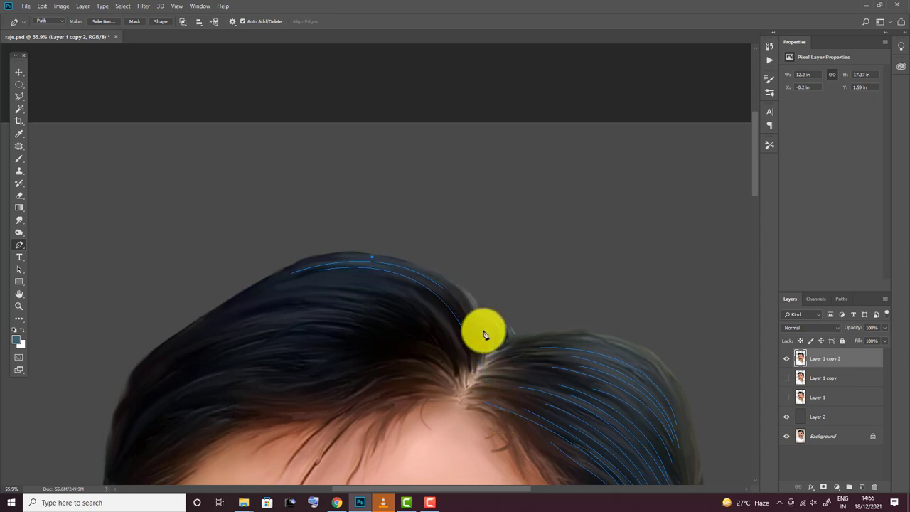
drag(480, 333, 503, 405)
click(247, 302)
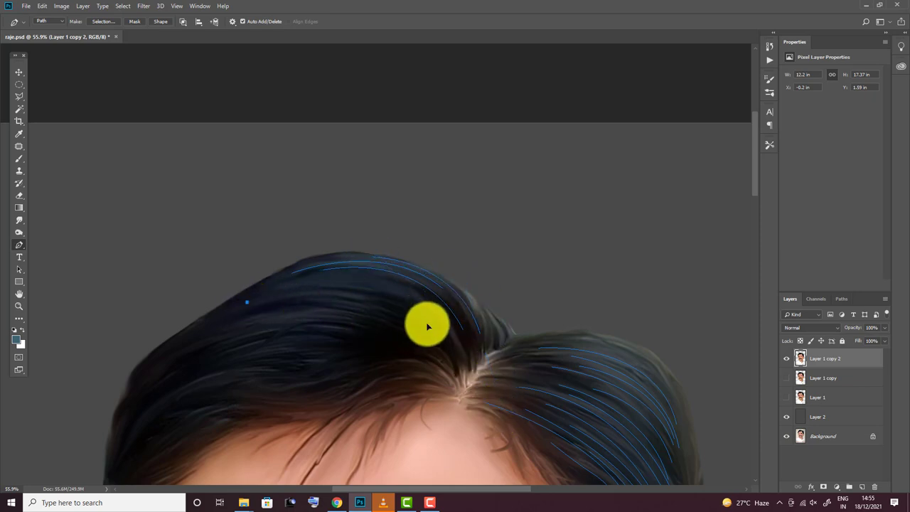
key(Return)
click(280, 288)
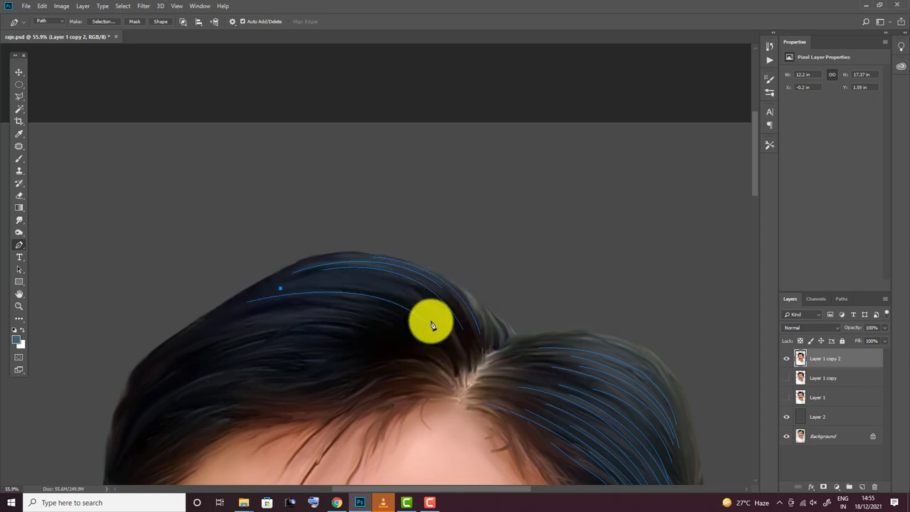
key(Return)
click(311, 276)
drag(459, 343, 492, 429)
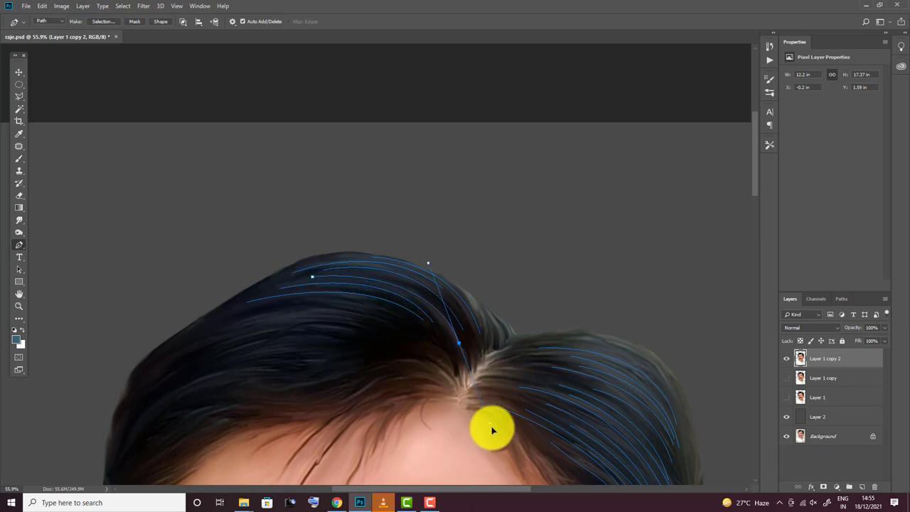
Add more short strand paths on the left of the crown ending near the parting
click(203, 344)
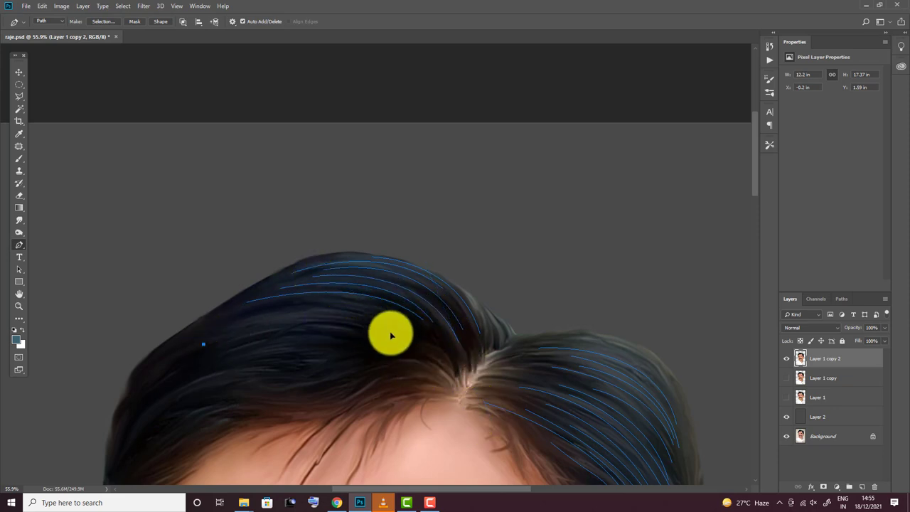
key(Return)
click(251, 324)
click(462, 357)
key(Return)
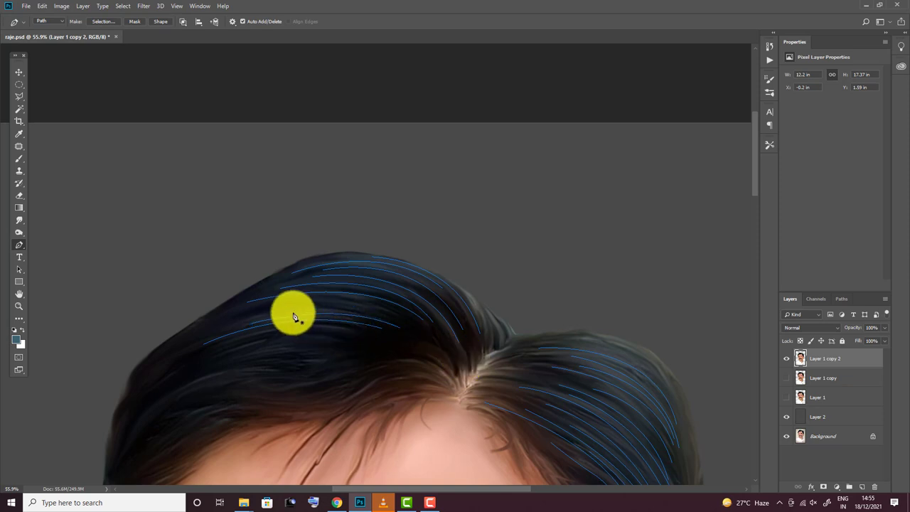
click(291, 305)
click(371, 299)
click(449, 359)
key(Return)
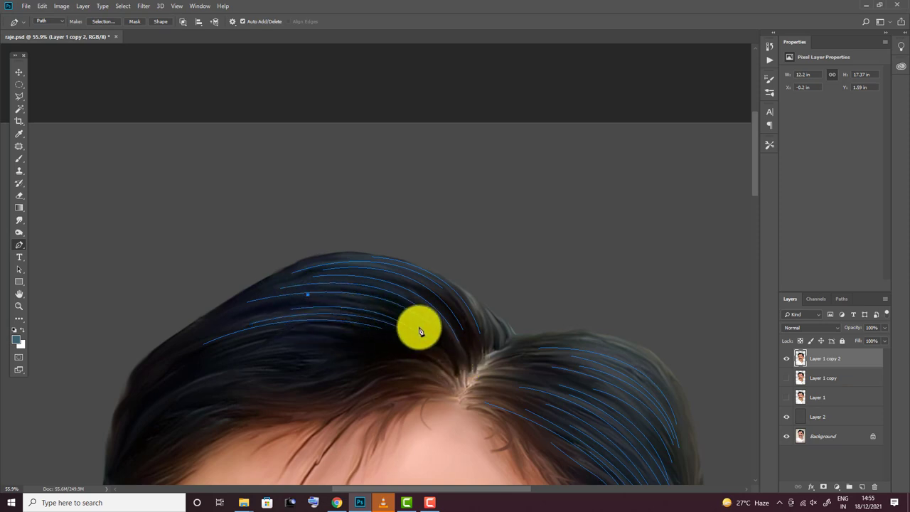
Draw lower-left strand paths near the parting and above the forehead
click(196, 365)
drag(372, 345, 380, 348)
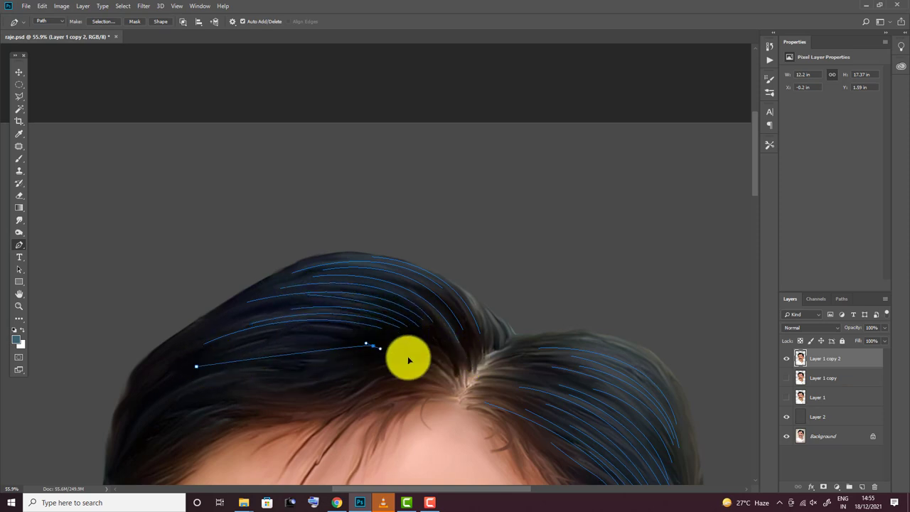
key(Return)
click(235, 340)
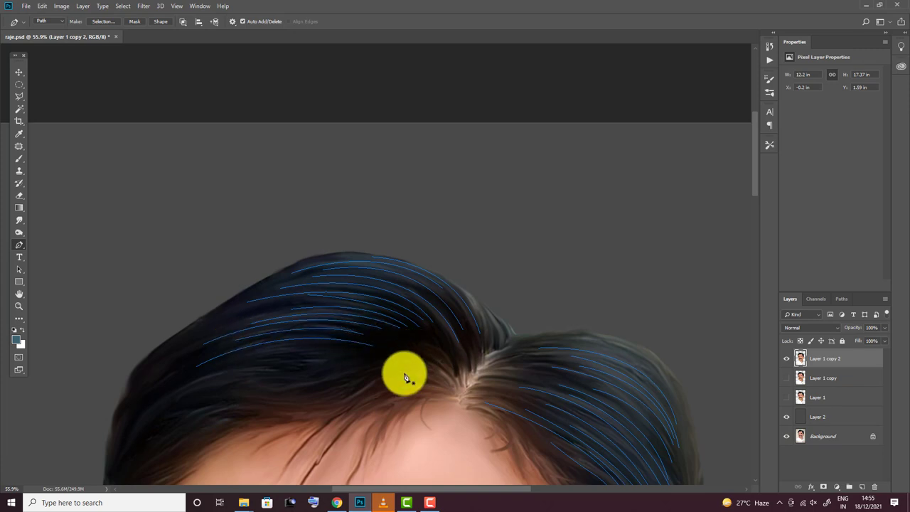
click(372, 369)
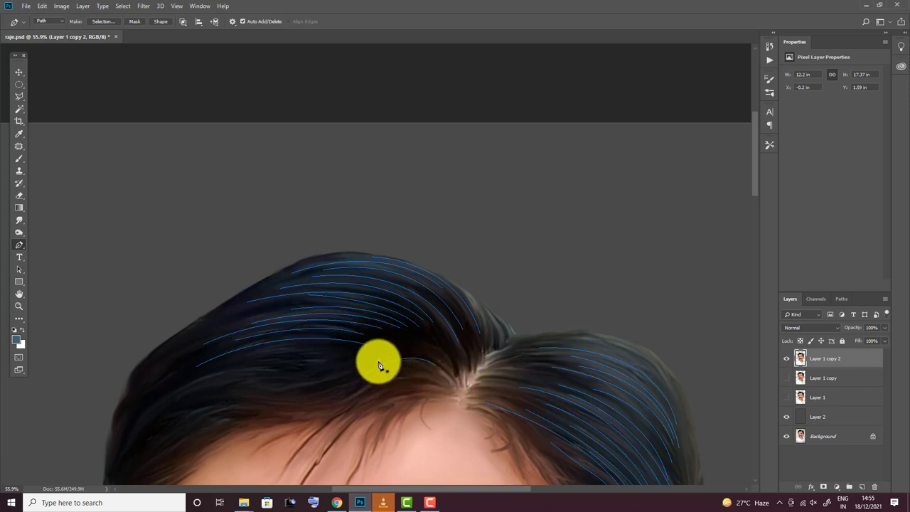
drag(449, 365, 462, 393)
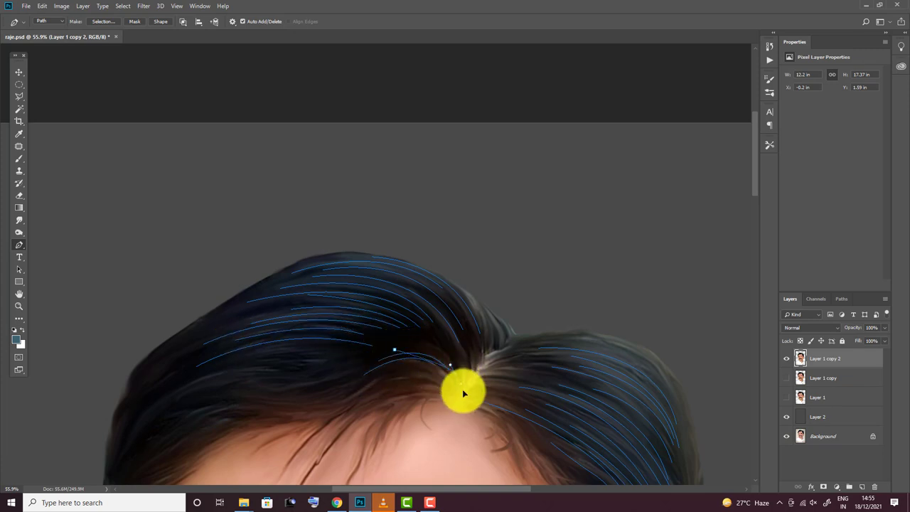
click(368, 381)
drag(271, 403, 324, 402)
click(152, 429)
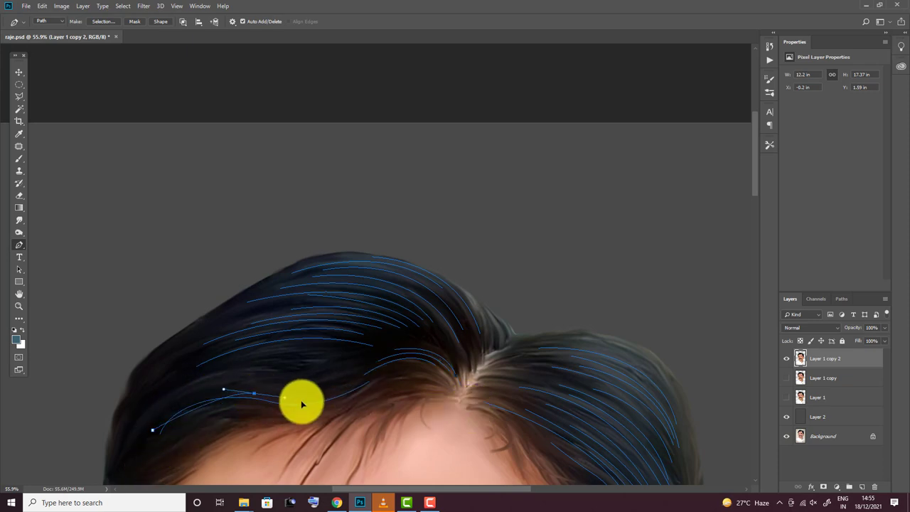
click(161, 411)
mouse_move(259, 385)
mouse_down()
mouse_move(282, 386)
mouse_move(295, 372)
mouse_up()
click(171, 391)
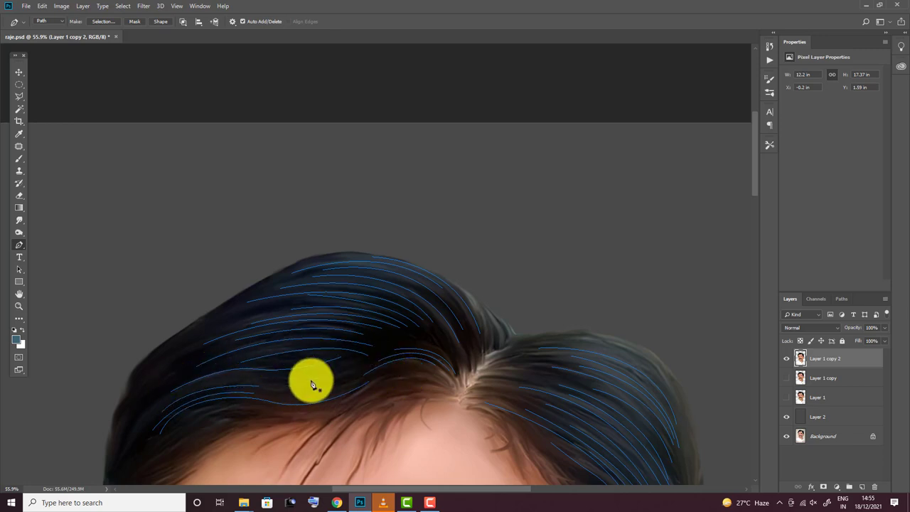
Pan to the left hairline and start a strand path running upward along it
drag(236, 409, 449, 189)
click(357, 235)
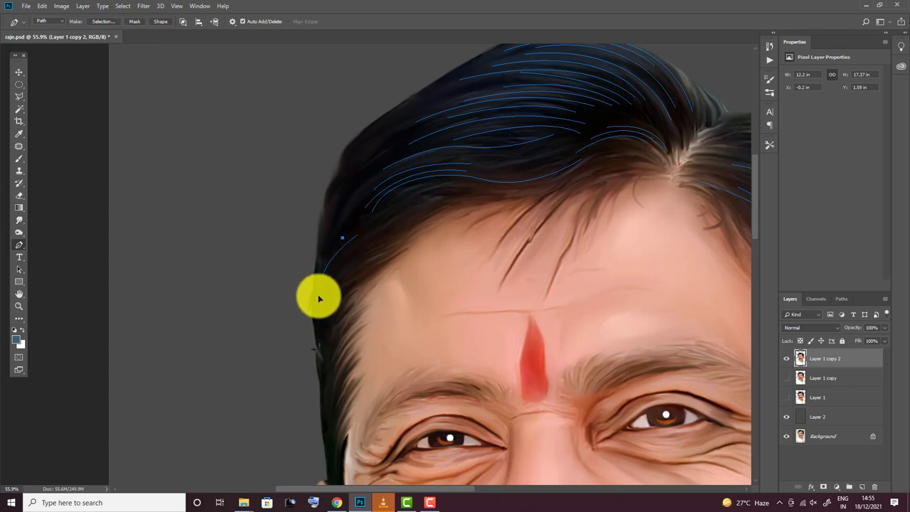
click(369, 148)
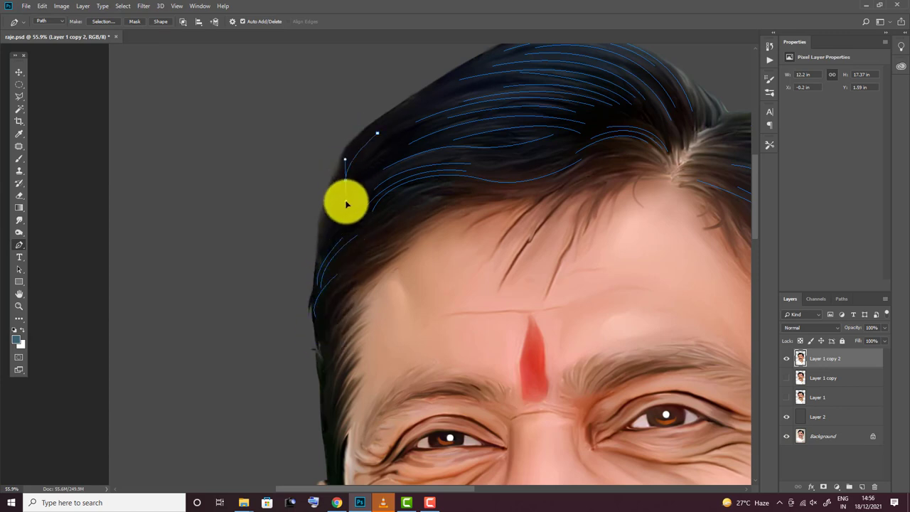
Stroke the hair paths with the brush onto a new Layer 3 as thin blue-grey strands
right_click(363, 201)
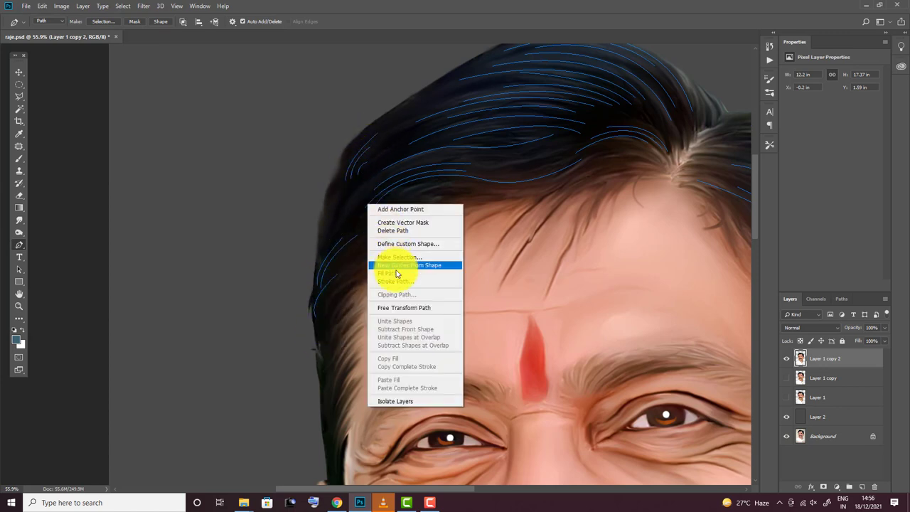
click(861, 487)
right_click(315, 234)
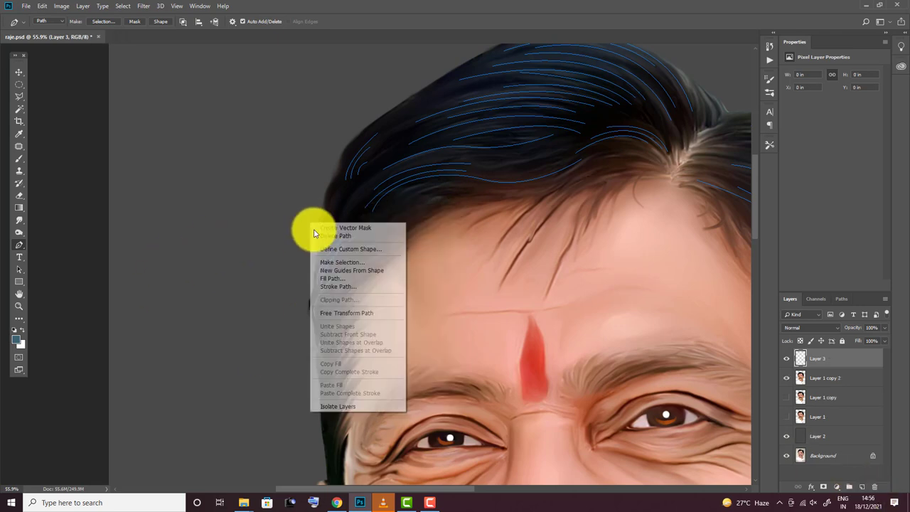
click(326, 288)
click(508, 152)
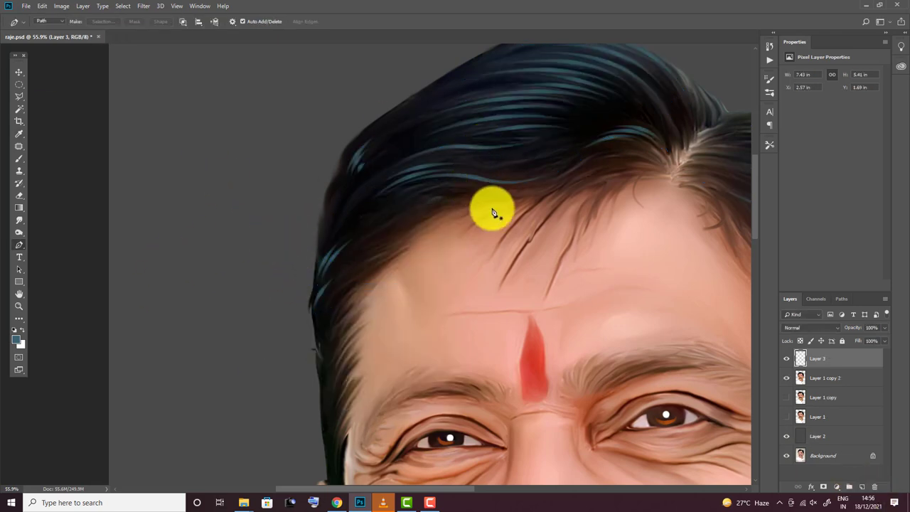
click(443, 186)
scroll(450, 166, down, 3)
drag(531, 217, 450, 197)
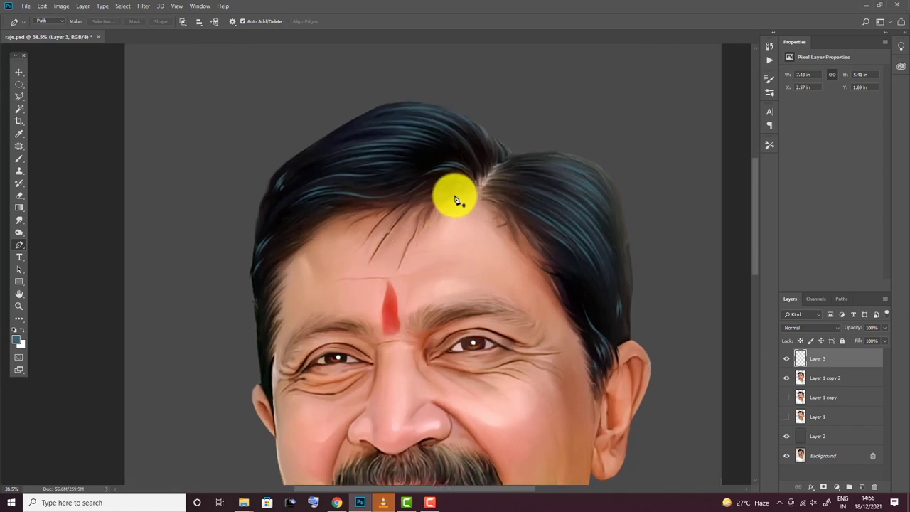
scroll(451, 197, down, 1)
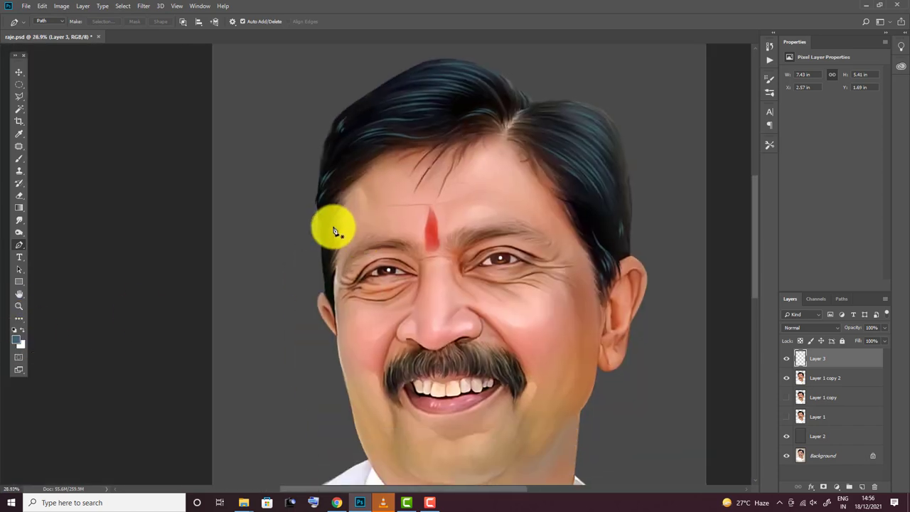
scroll(327, 206, up, 3)
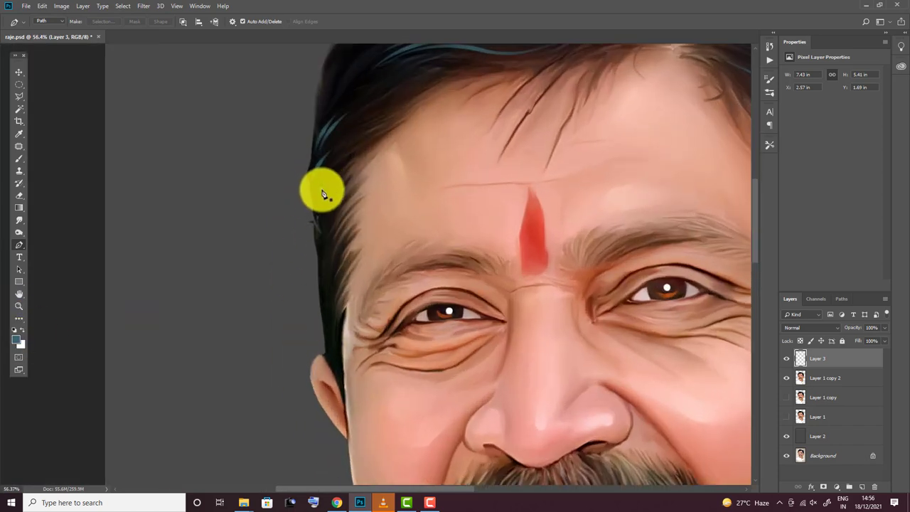
Draw curved strand paths down the left hair edge to the ear and bring up Stroke Path
click(322, 193)
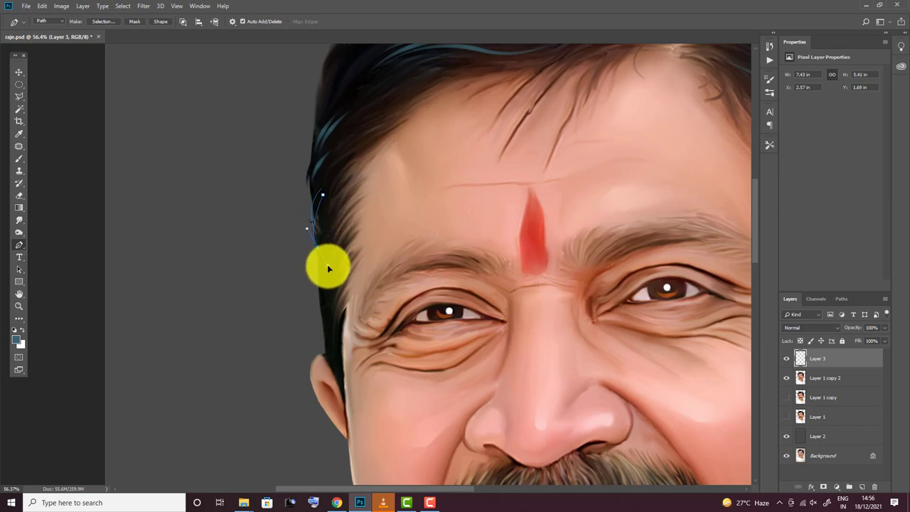
drag(329, 267, 316, 267)
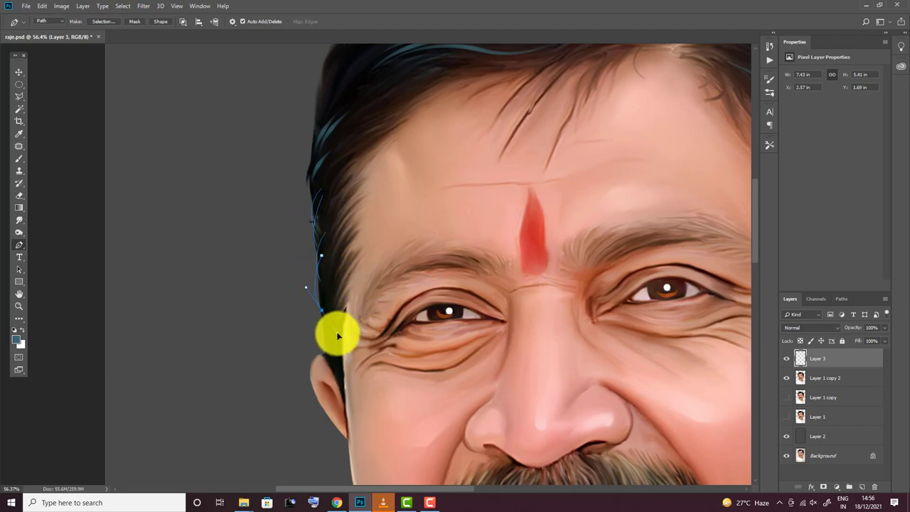
click(324, 275)
mouse_move(333, 346)
mouse_down()
mouse_move(327, 317)
mouse_move(325, 339)
mouse_up()
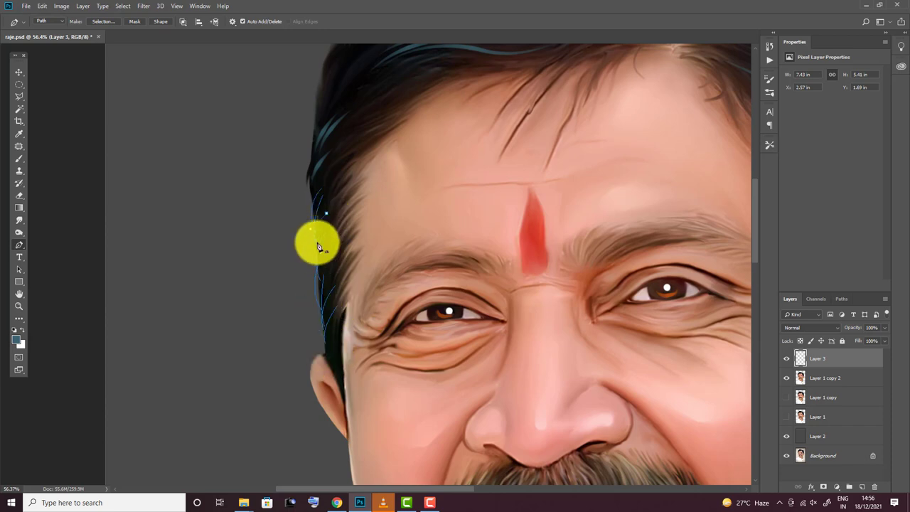
drag(318, 245, 335, 66)
click(332, 99)
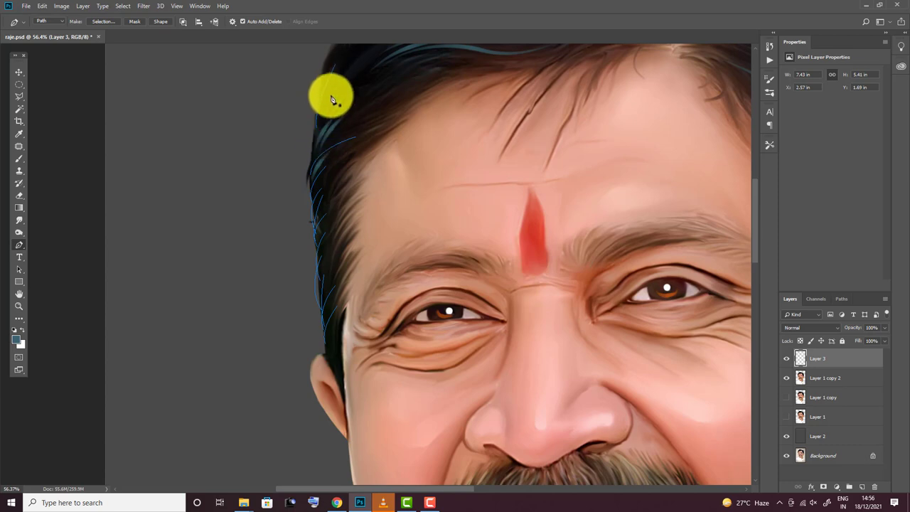
right_click(335, 122)
Stroke the left-edge strand paths with the brush as blue-grey highlights
click(370, 174)
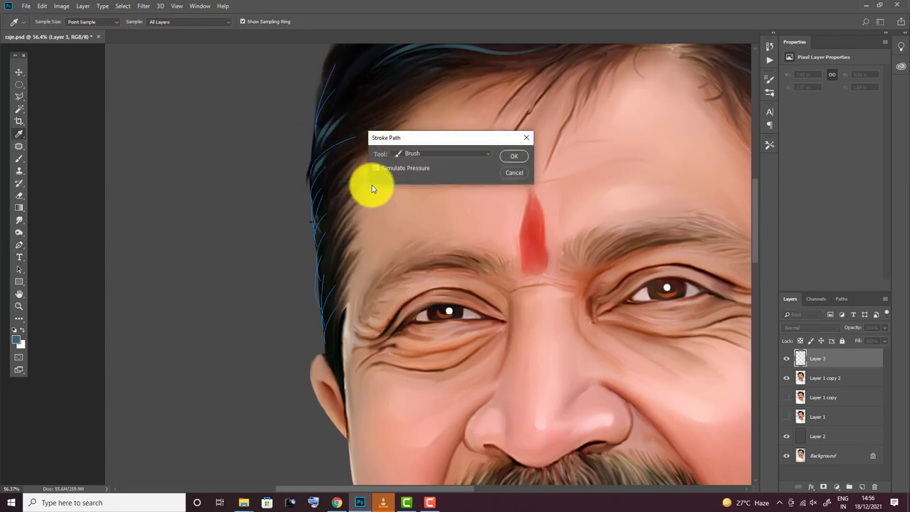
key(Return)
scroll(371, 174, down, 5)
scroll(353, 260, up, 3)
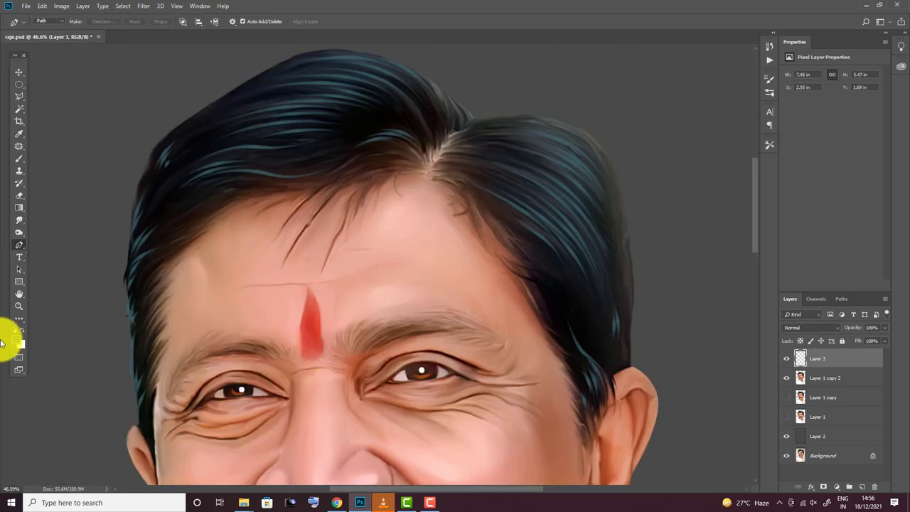
Set the foreground colour to near-black and add new Layer 4 above Layer 1 copy 2
click(17, 341)
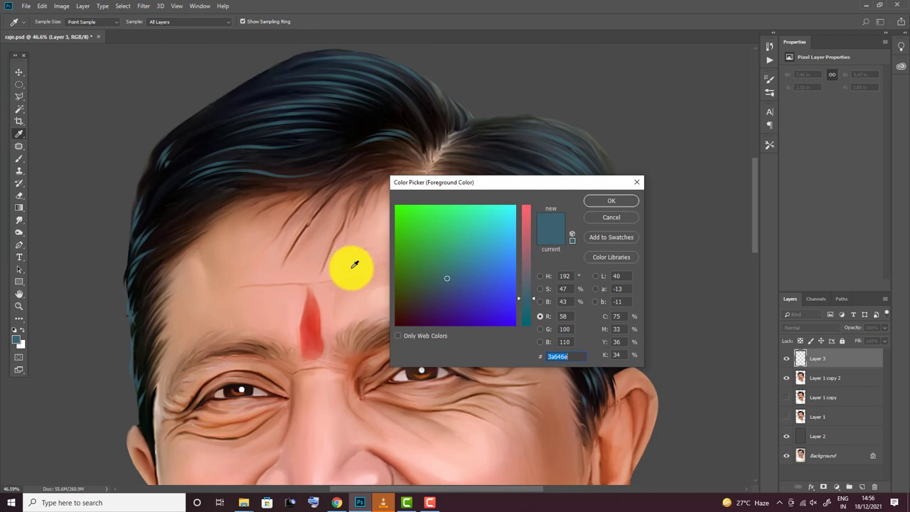
click(164, 197)
click(612, 211)
click(824, 377)
click(861, 486)
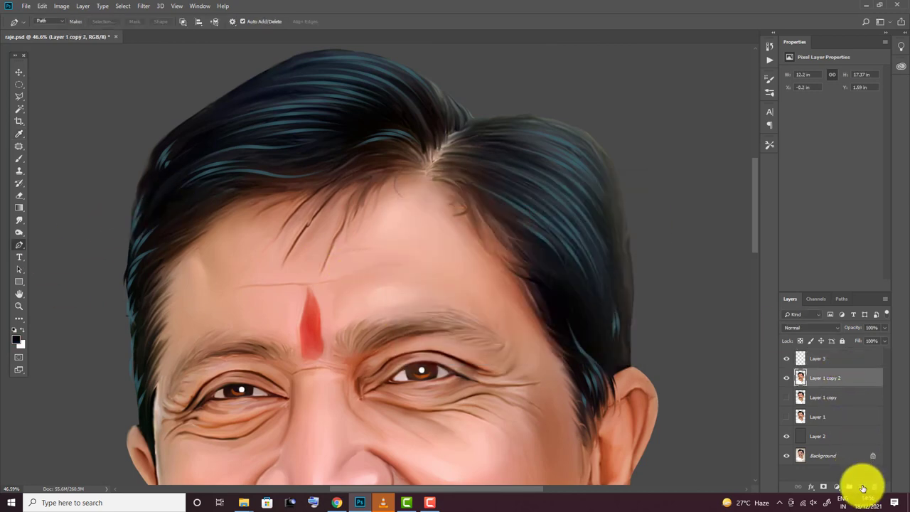
With the Pen tool, trace curved strand paths running from the parting down to the right
key(p)
click(432, 179)
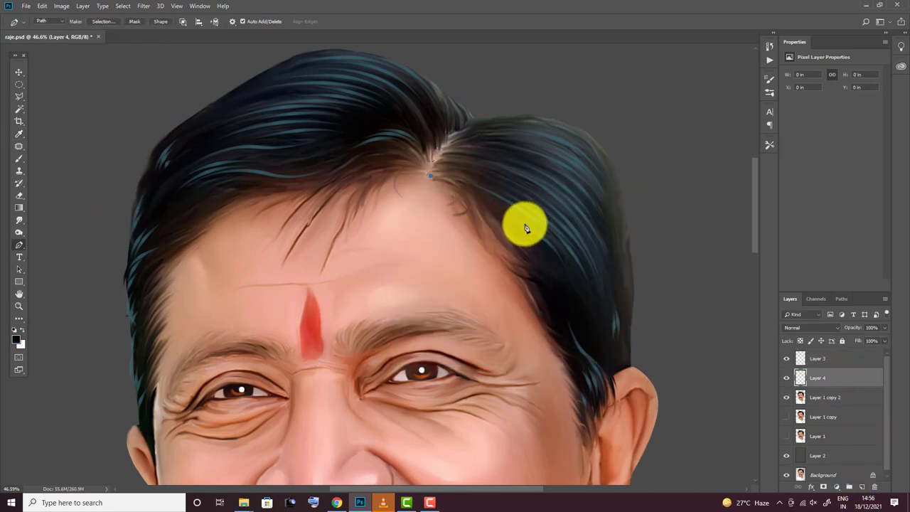
drag(524, 219, 563, 272)
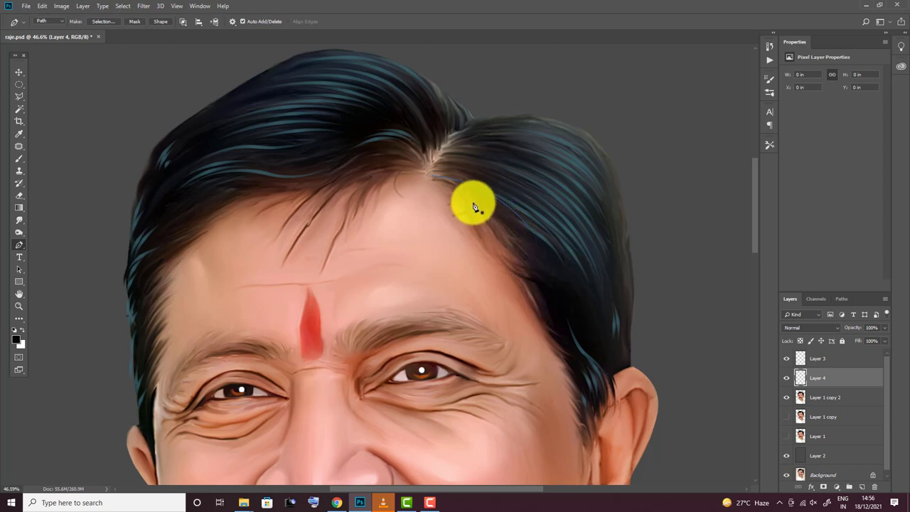
mouse_move(471, 203)
mouse_down()
mouse_move(523, 259)
mouse_move(578, 295)
mouse_up()
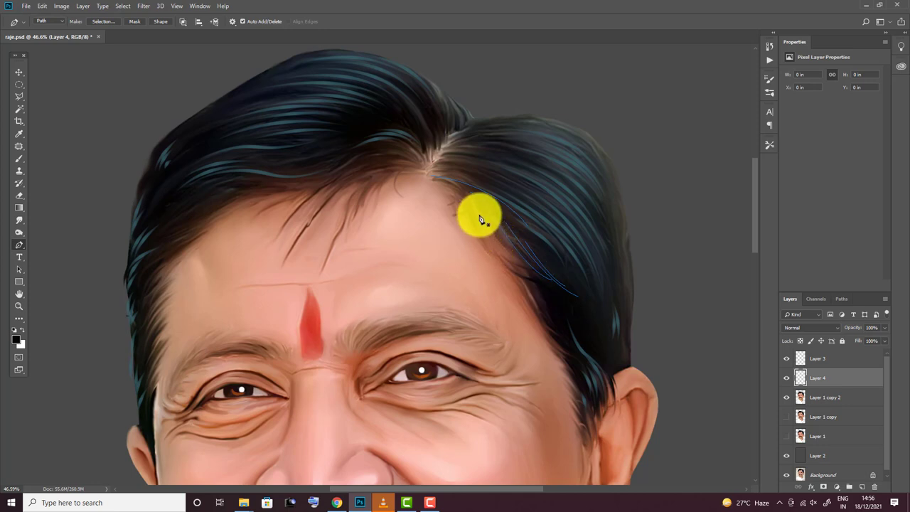
drag(466, 193, 489, 249)
drag(422, 178, 476, 211)
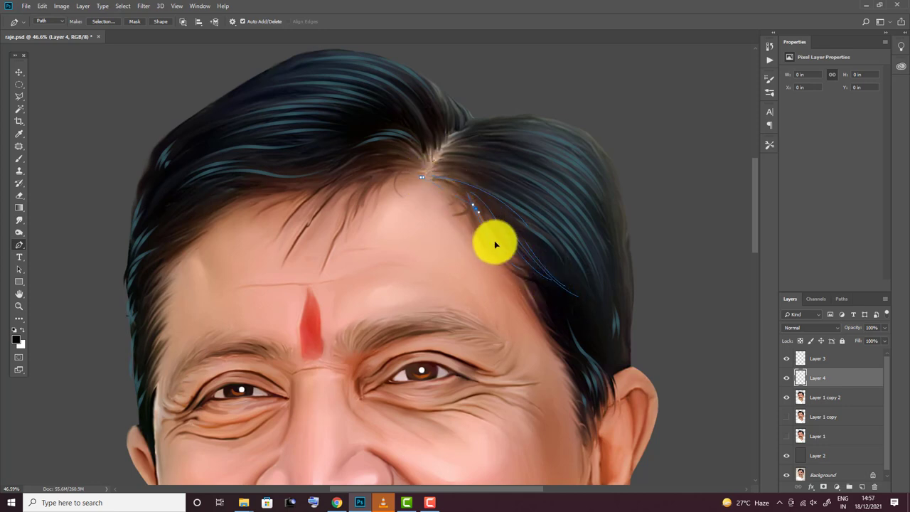
drag(347, 224, 452, 327)
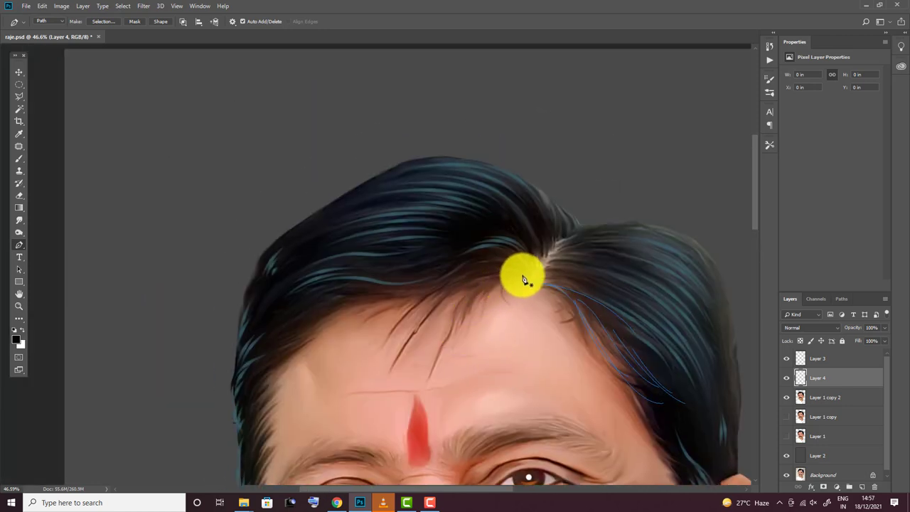
drag(429, 377, 463, 361)
drag(389, 376, 368, 448)
Trace more strand paths across the forehead hair and along the hairline
click(492, 274)
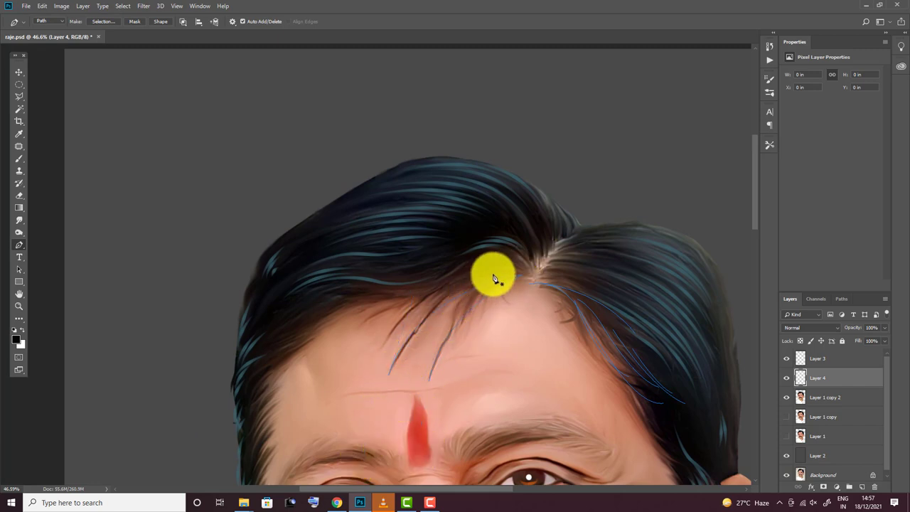
drag(381, 349, 378, 356)
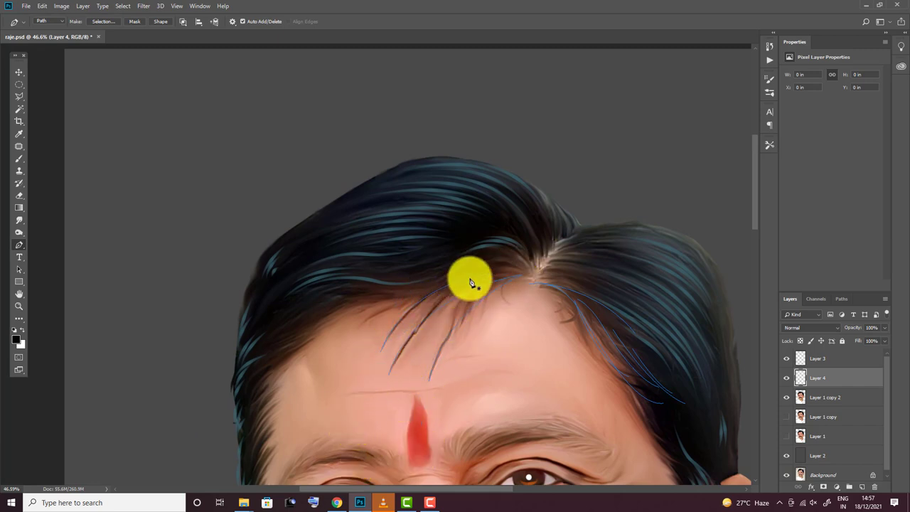
click(447, 272)
drag(523, 270, 543, 298)
key(Return)
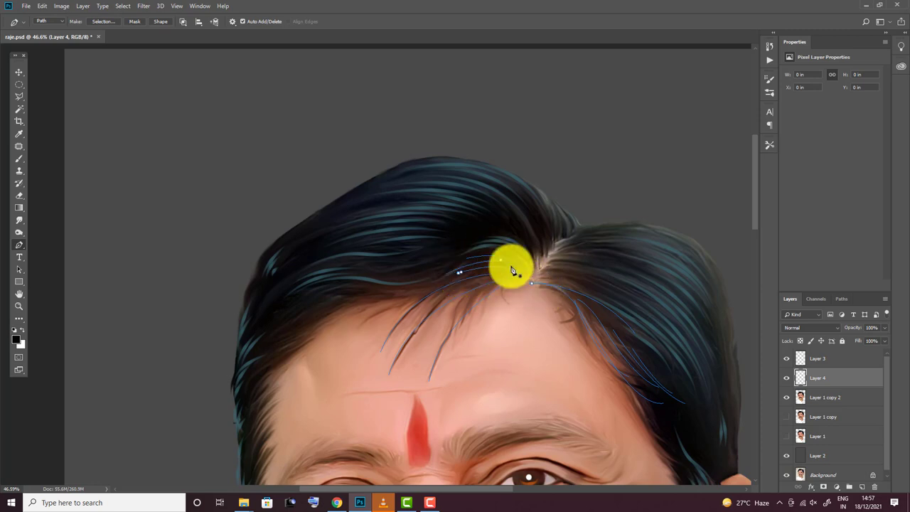
key(Return)
click(441, 283)
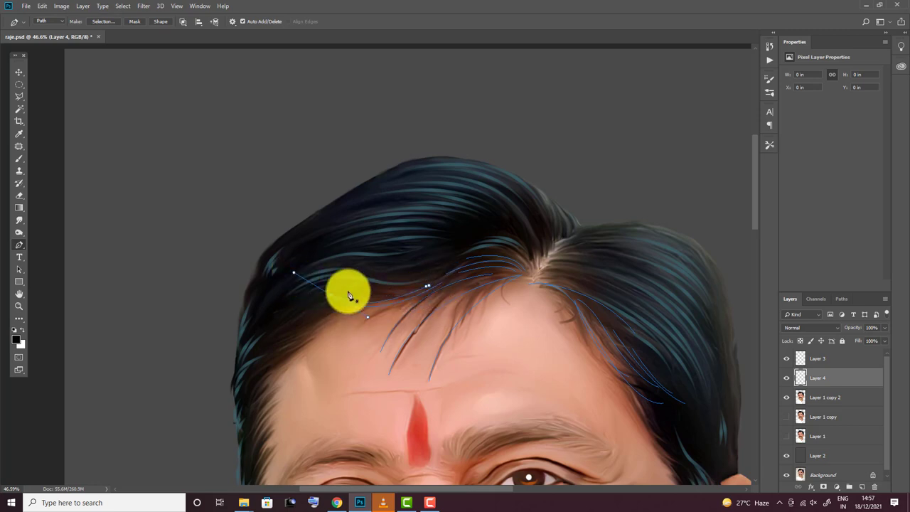
click(406, 288)
drag(343, 295, 311, 279)
key(Return)
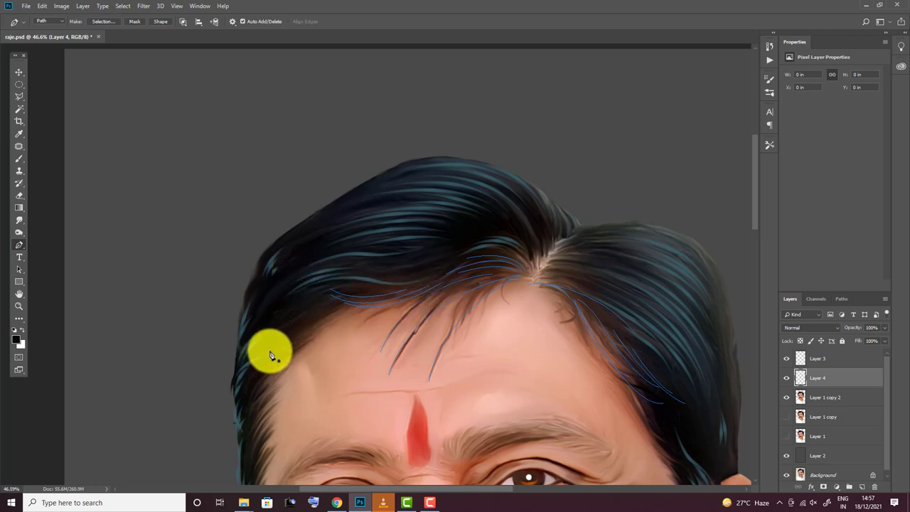
Trace the hair outline over the top of the head and down the right side
click(419, 163)
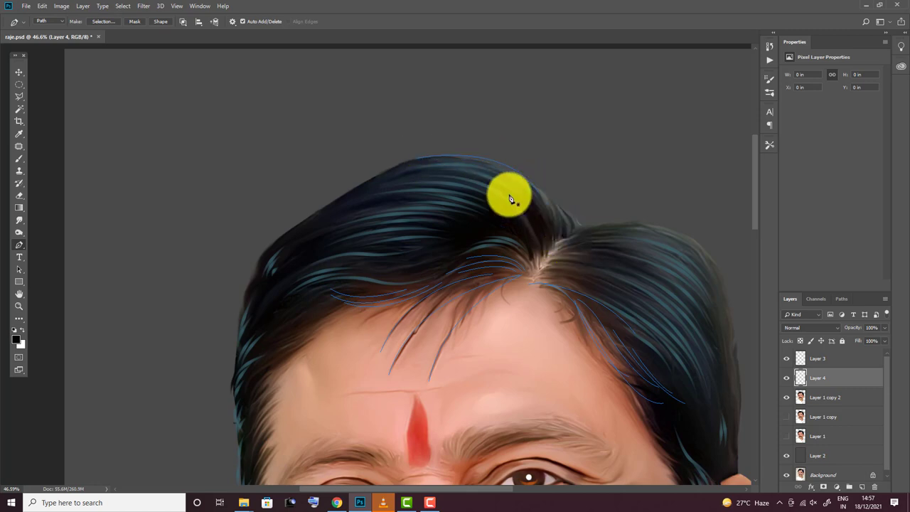
drag(490, 166, 565, 226)
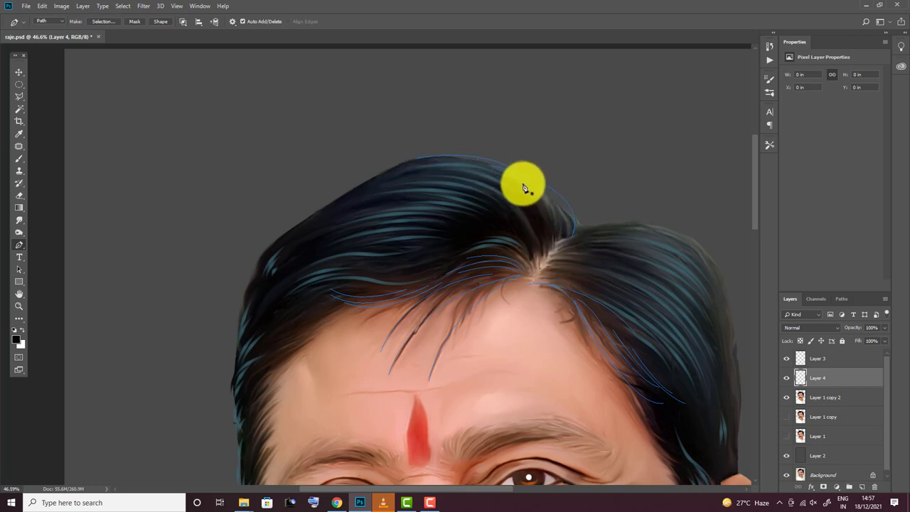
drag(522, 183, 564, 223)
key(Return)
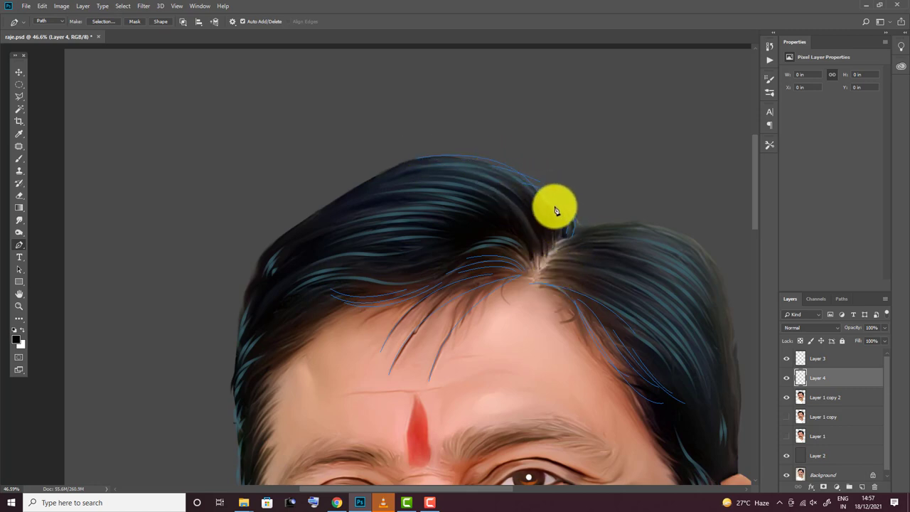
click(571, 225)
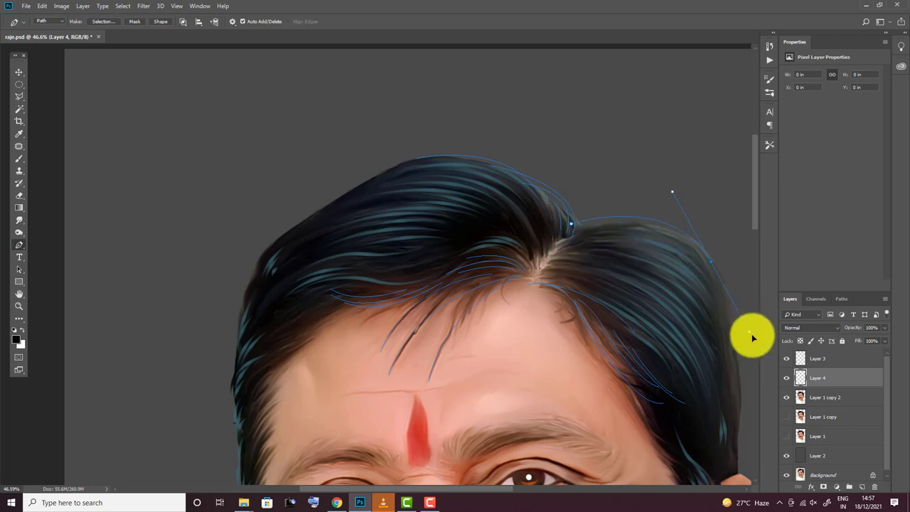
mouse_move(751, 333)
mouse_down()
mouse_move(721, 384)
mouse_move(635, 388)
mouse_up()
alt+click(456, 231)
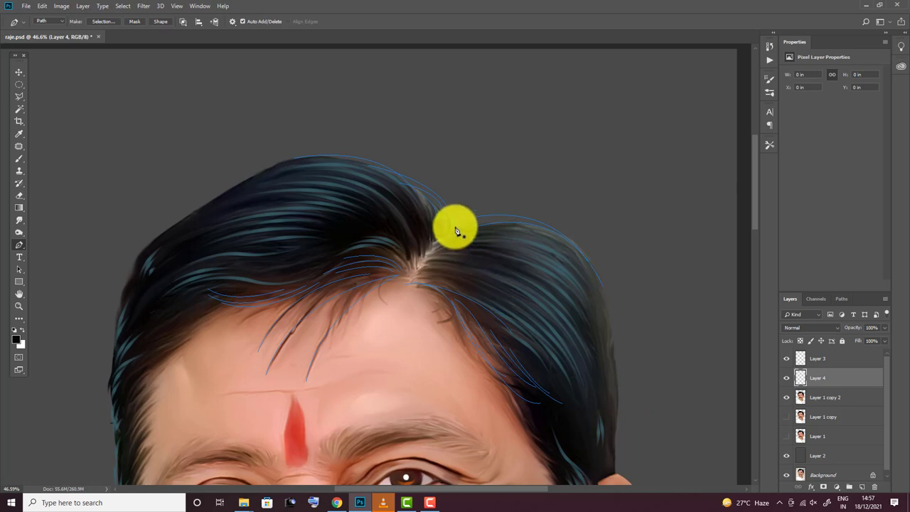
drag(456, 231, 510, 200)
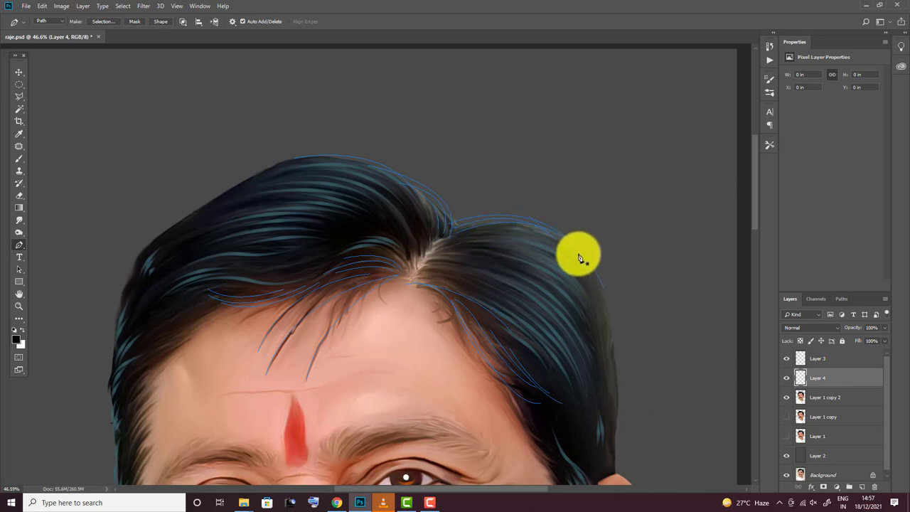
Continue the outline path down the left hair edge and the right edge near the ear
drag(248, 186, 490, 213)
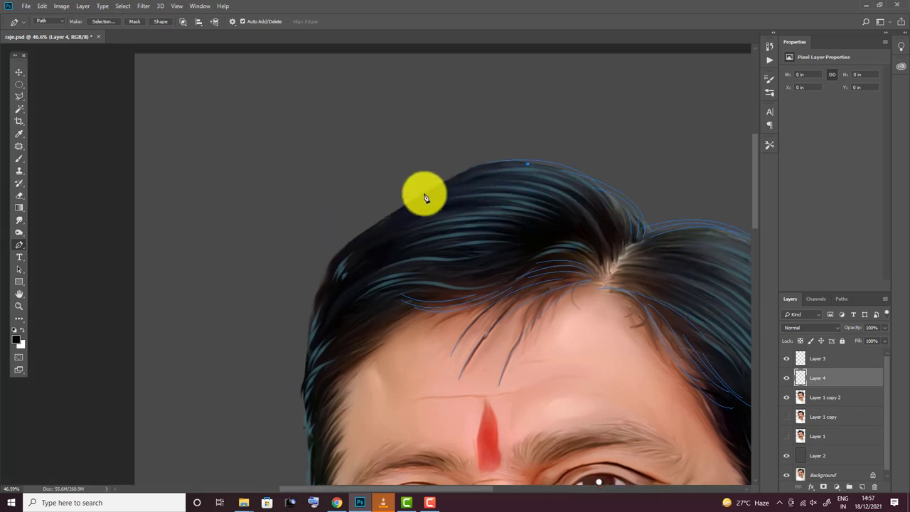
drag(337, 289, 441, 187)
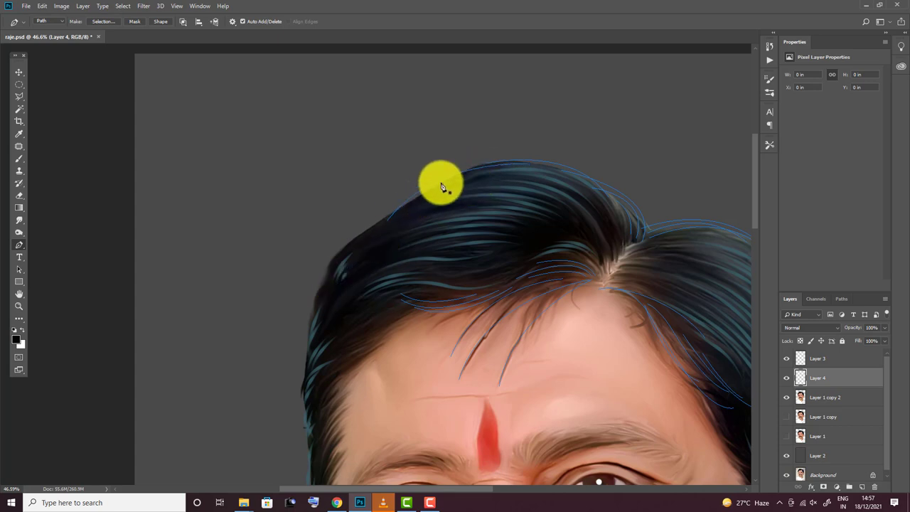
drag(322, 284, 315, 319)
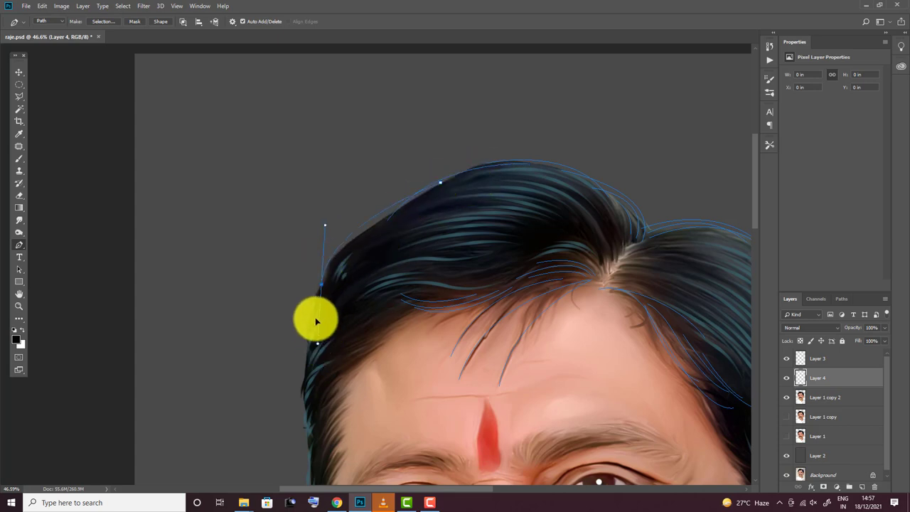
click(408, 206)
mouse_move(377, 375)
mouse_down()
mouse_move(384, 182)
mouse_move(280, 163)
mouse_move(405, 422)
mouse_up()
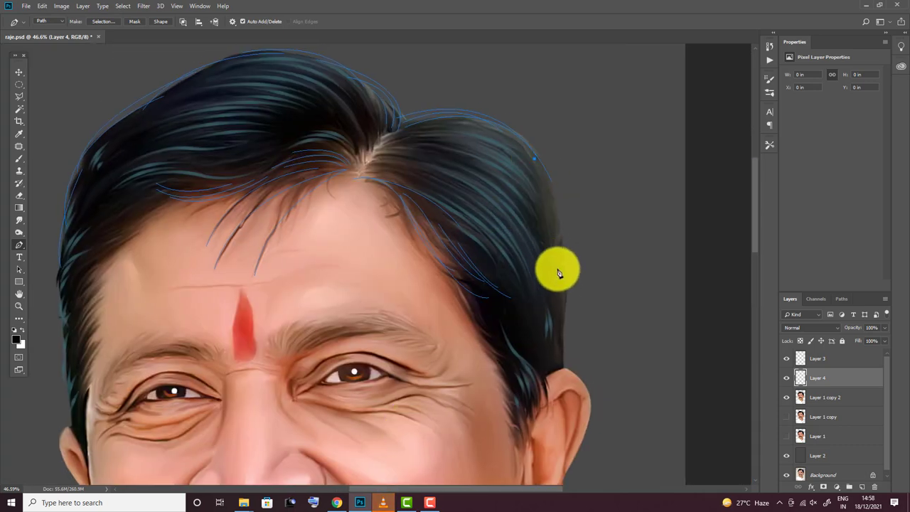
drag(559, 273, 555, 285)
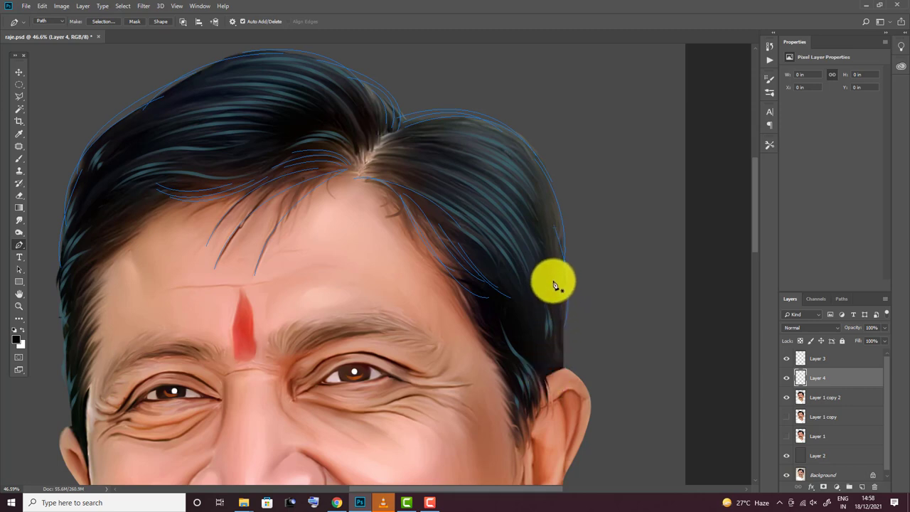
drag(556, 363, 537, 391)
Fill the traced hair path, then undo that fill
right_click(446, 253)
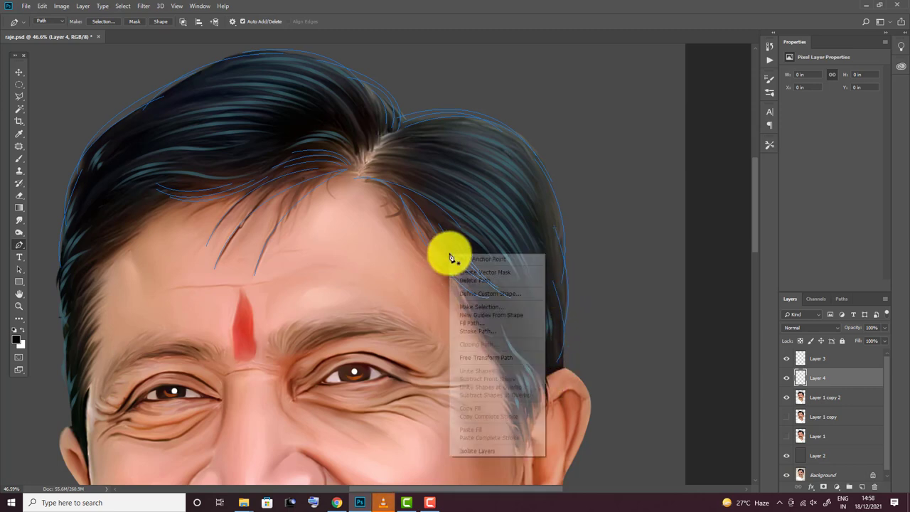
click(479, 321)
key(Return)
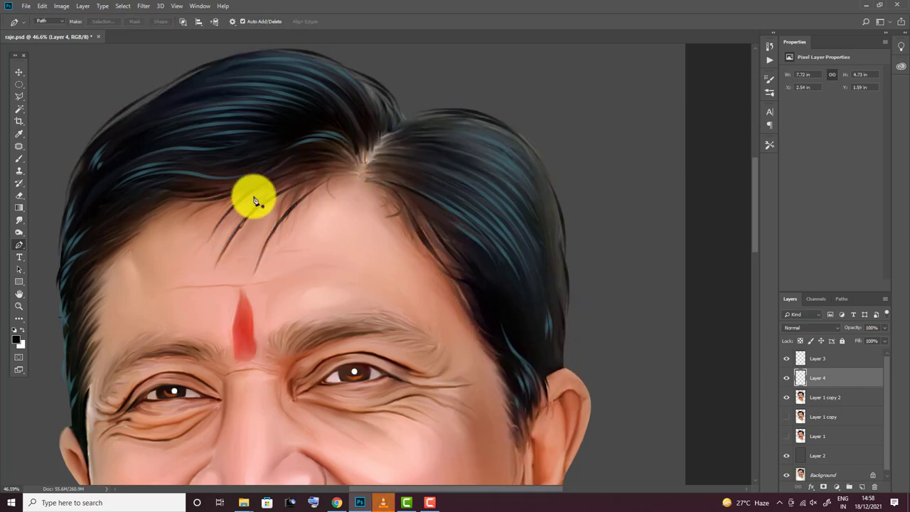
click(22, 74)
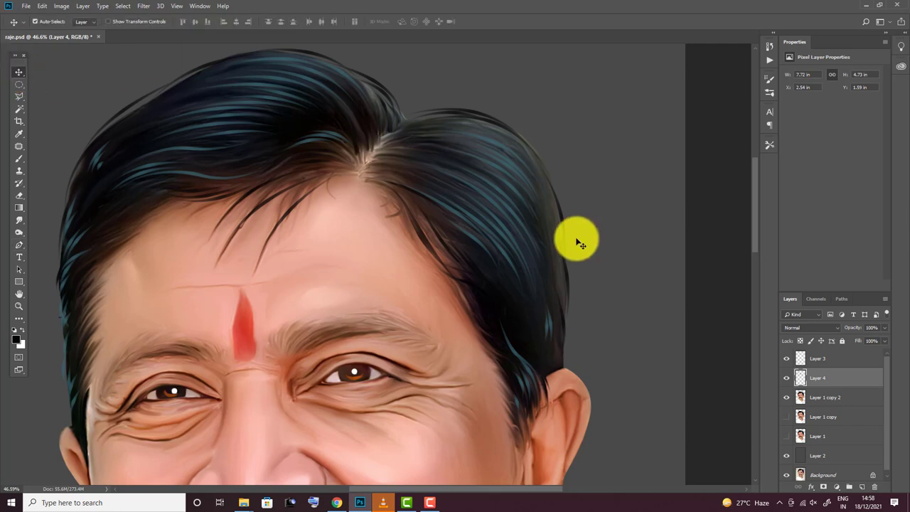
key(ctrl+z)
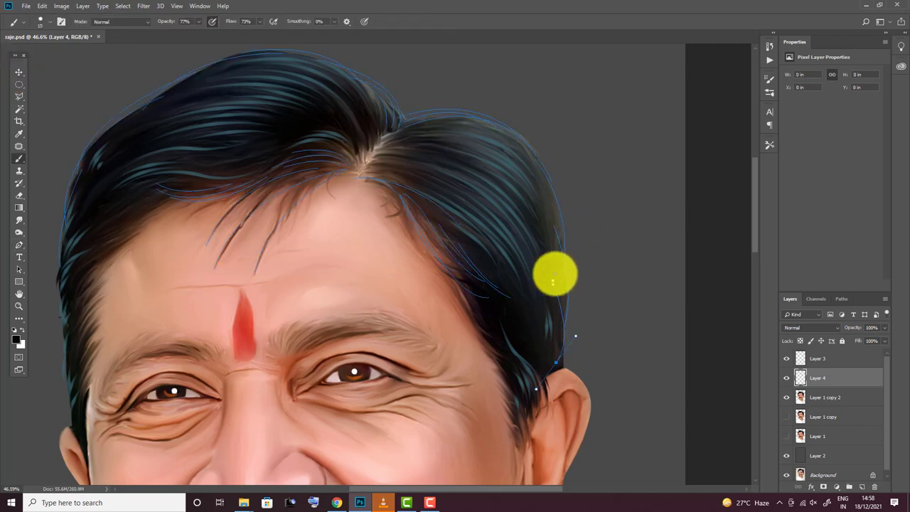
key(p)
Fill the hair paths onto Layer 4 as dark strands and hide the path outlines
right_click(552, 278)
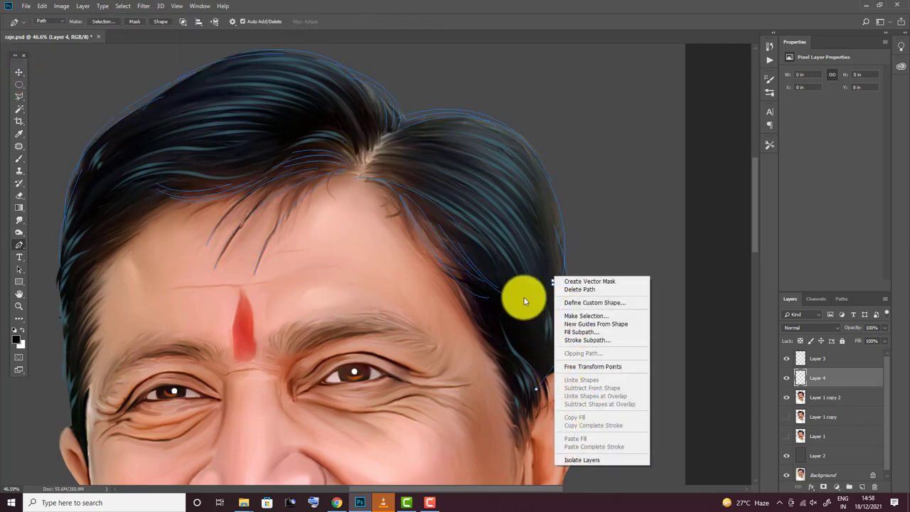
click(523, 299)
right_click(573, 344)
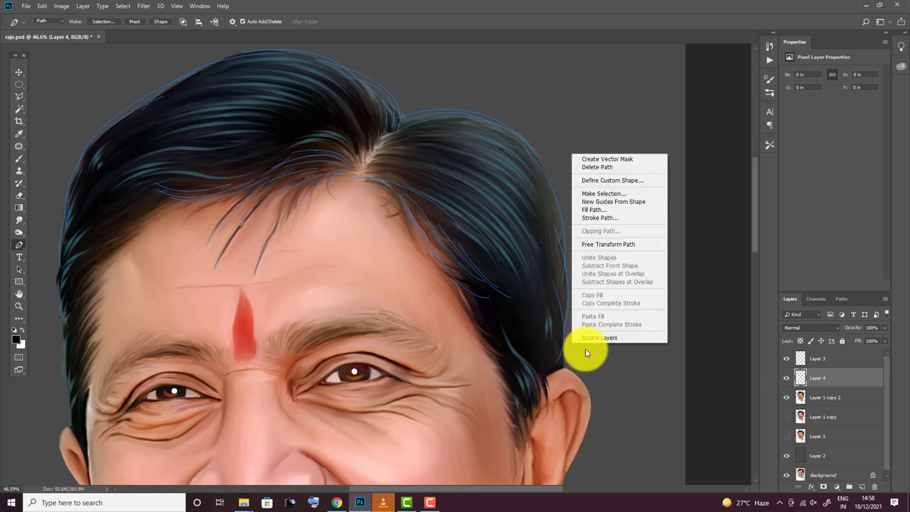
click(590, 210)
key(Return)
key(ctrl+h)
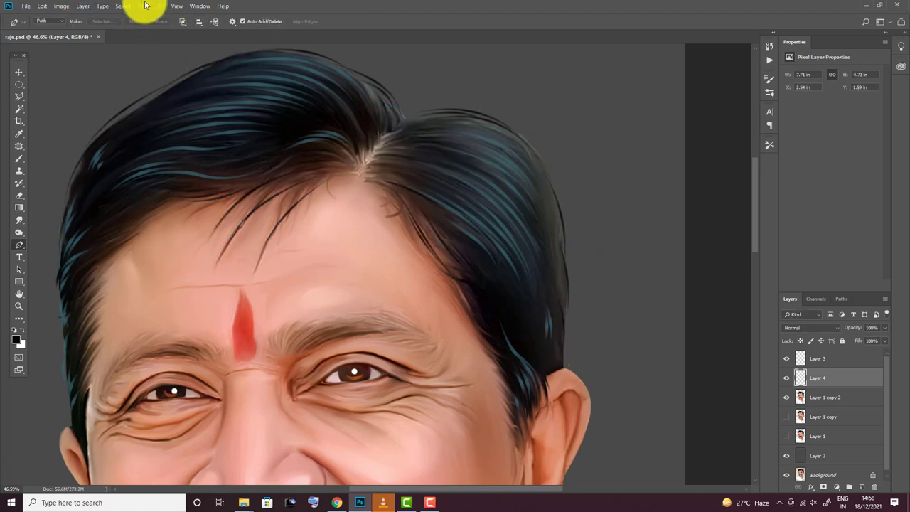
Apply a 1.9-pixel Gaussian Blur to the Layer 4 strands
click(146, 6)
click(284, 149)
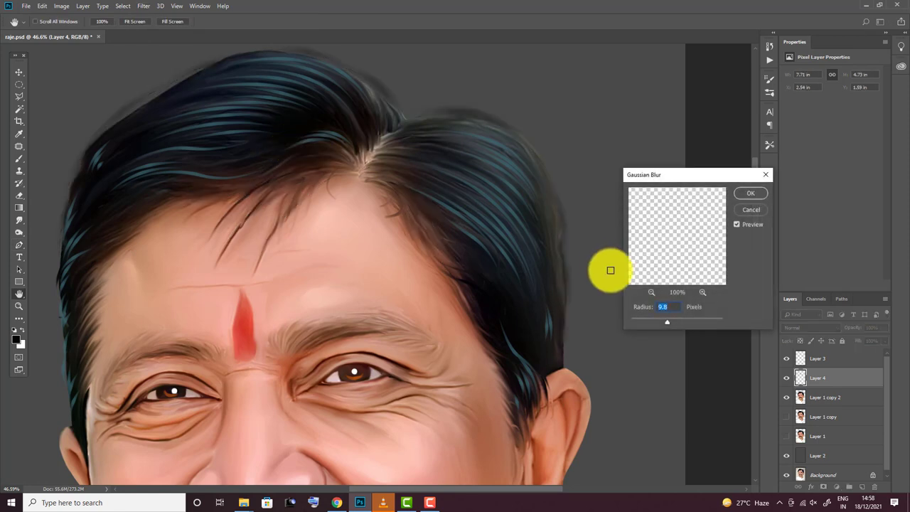
drag(639, 320, 643, 322)
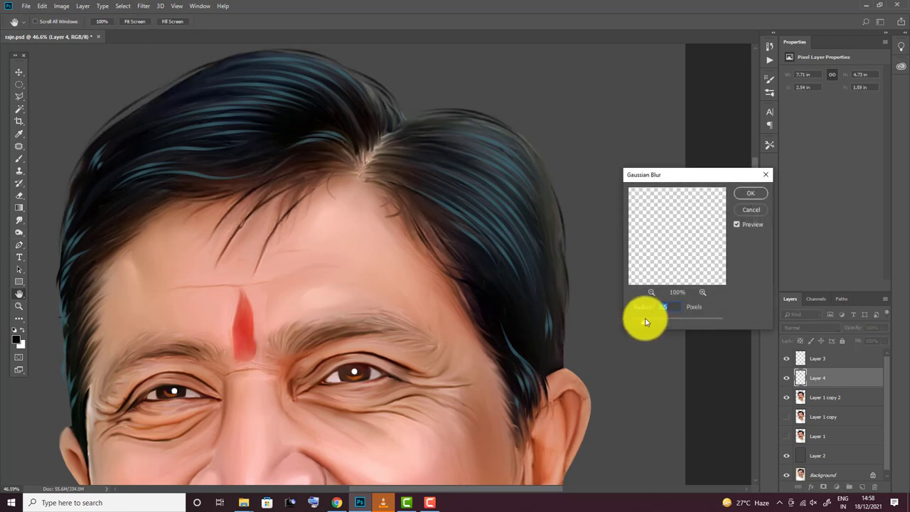
click(748, 192)
Select Layer 3 and bring up the Gaussian Blur settings for it
click(817, 358)
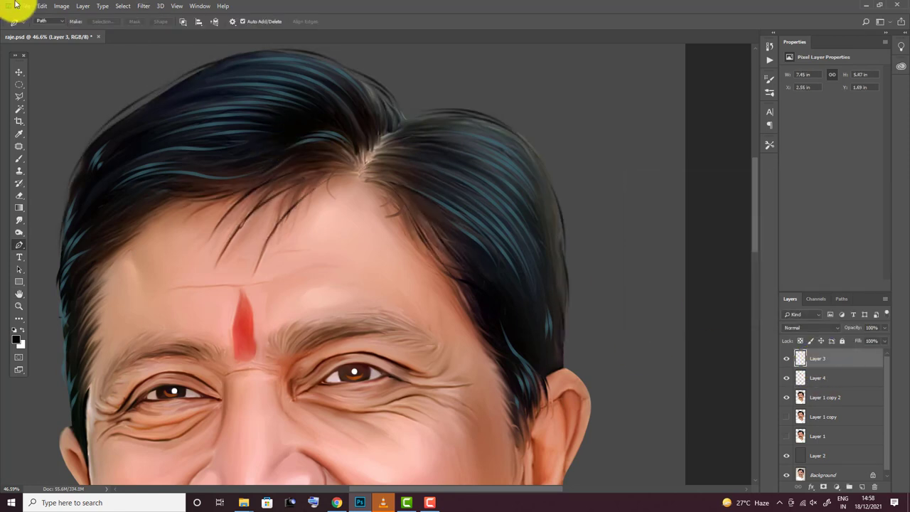
click(144, 6)
mouse_move(195, 113)
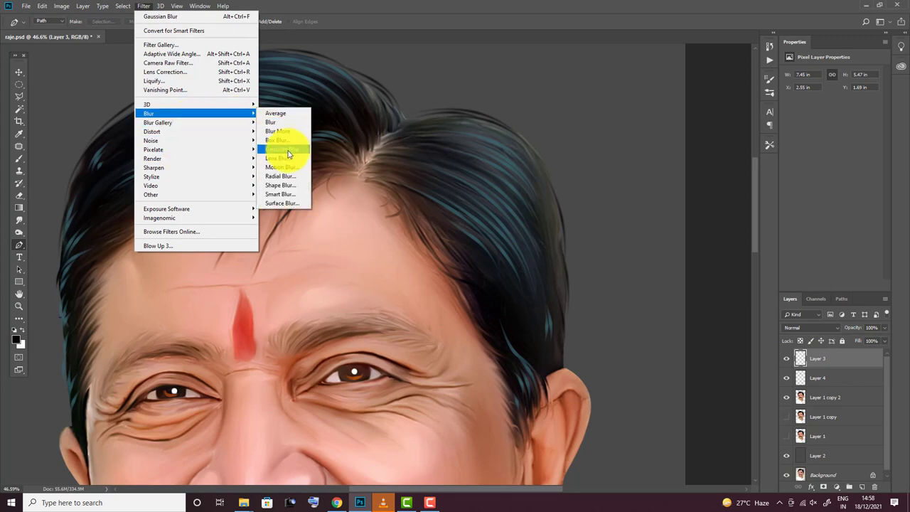
click(288, 149)
Apply the Gaussian Blur to the Layer 3 strands
click(744, 195)
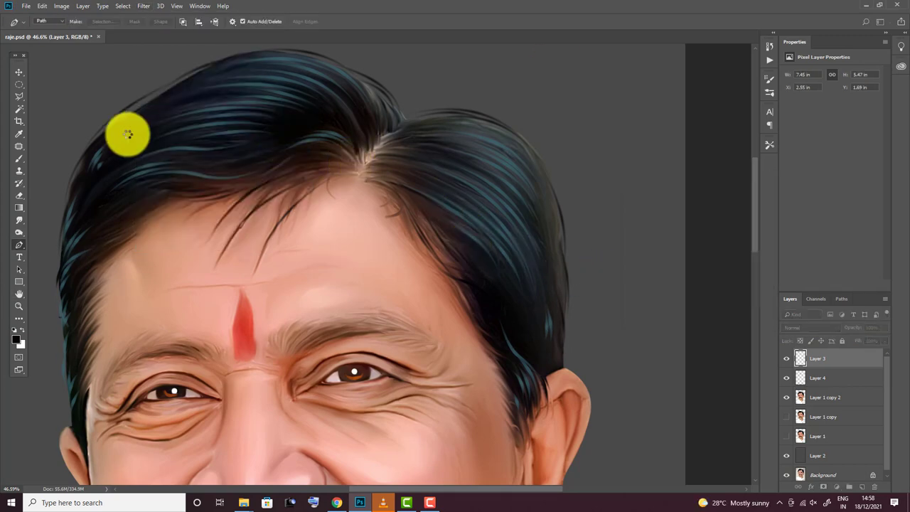
key(p)
scroll(331, 219, down, 3)
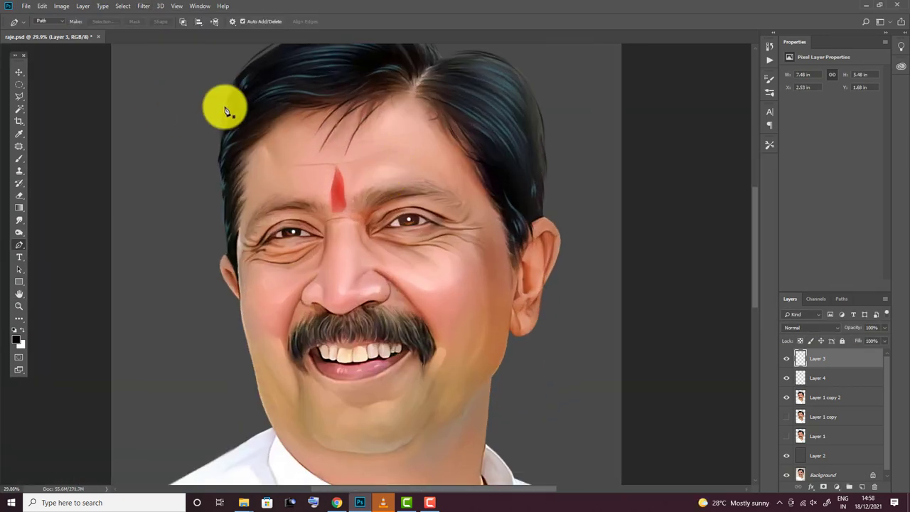
Shrink the Eraser, fit the portrait on screen, and merge Layer 3 into Layer 4
click(19, 194)
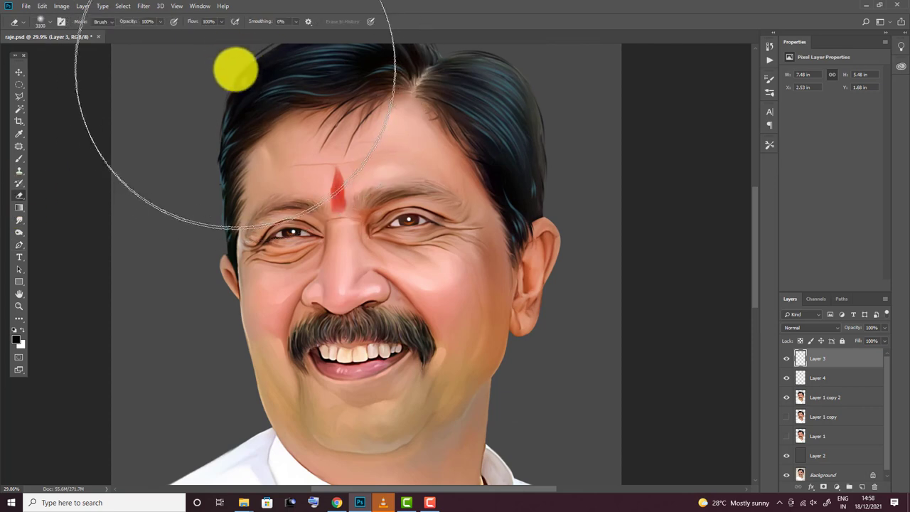
key(bracketleft)
key(bracketleft)
key(bracketleft)
key(bracketleft)
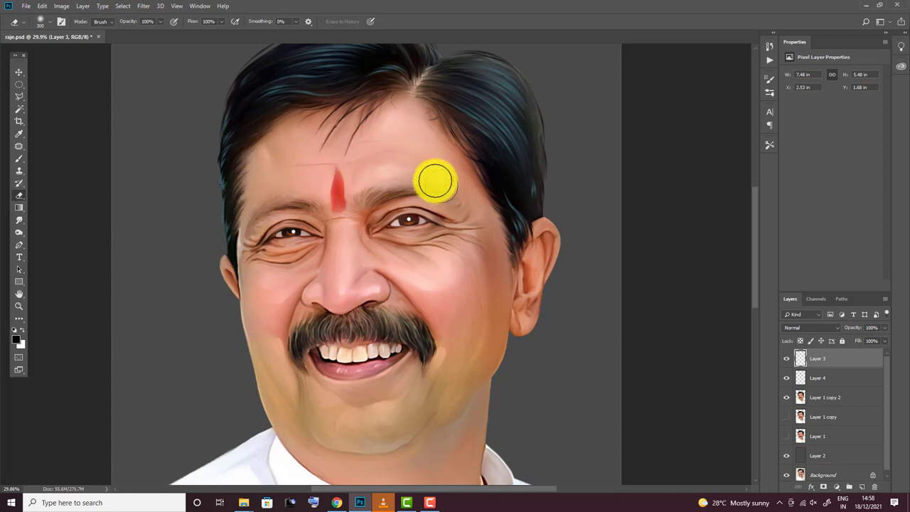
click(18, 72)
key(ctrl+0)
scroll(378, 154, up, 3)
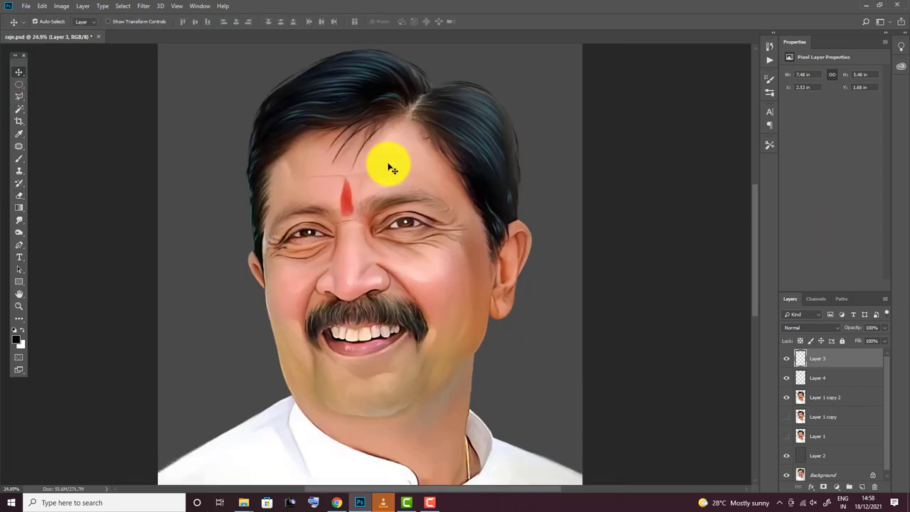
key(Delete)
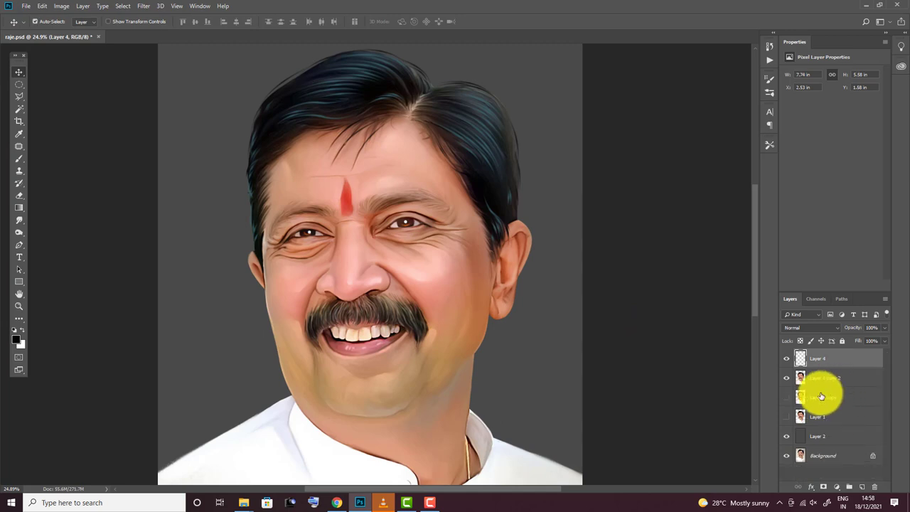
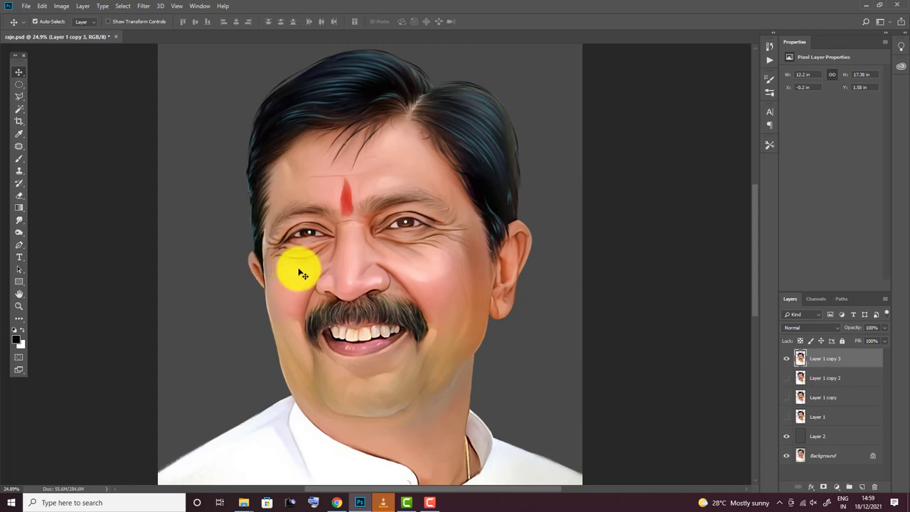
Zoom out from the portrait, then move to File Explorer's OIL PAINTING folder on G:
key(ctrl+minus)
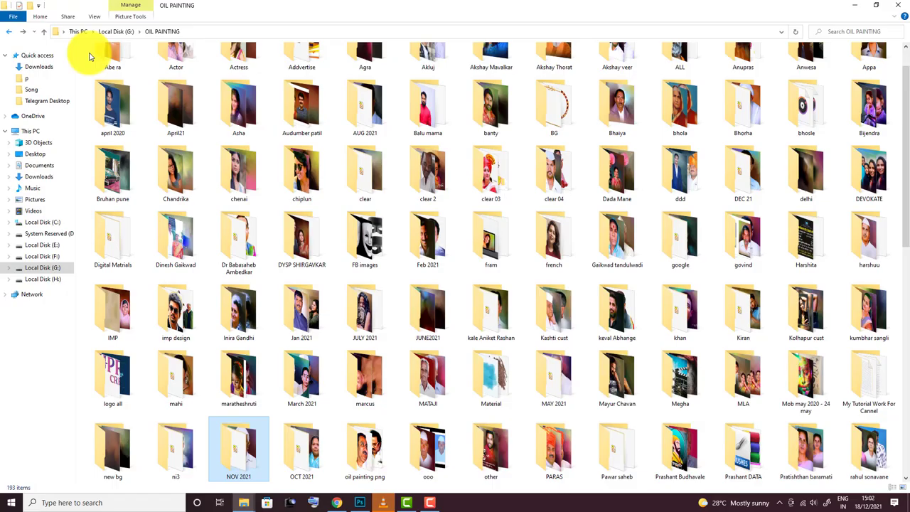
Browse the new bg folder's backgrounds and open A 006bg in Photoshop
double_click(112, 446)
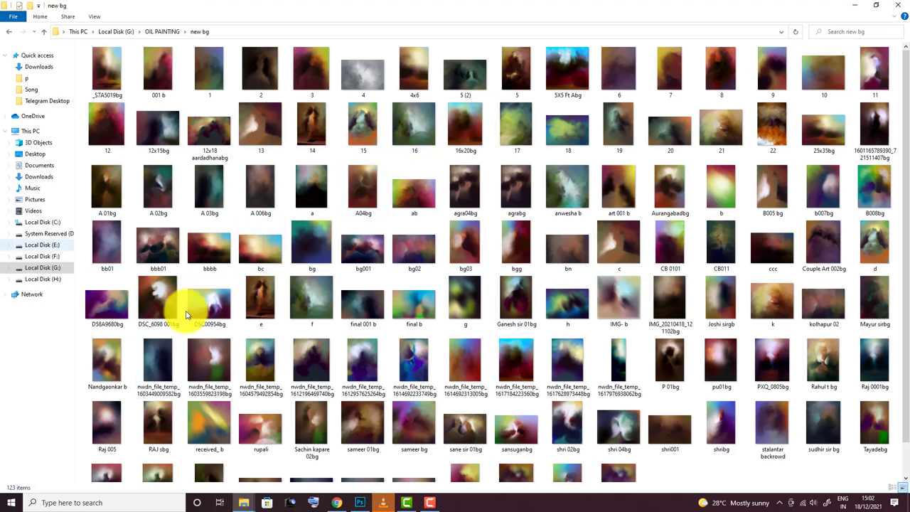
scroll(280, 315, down, 1)
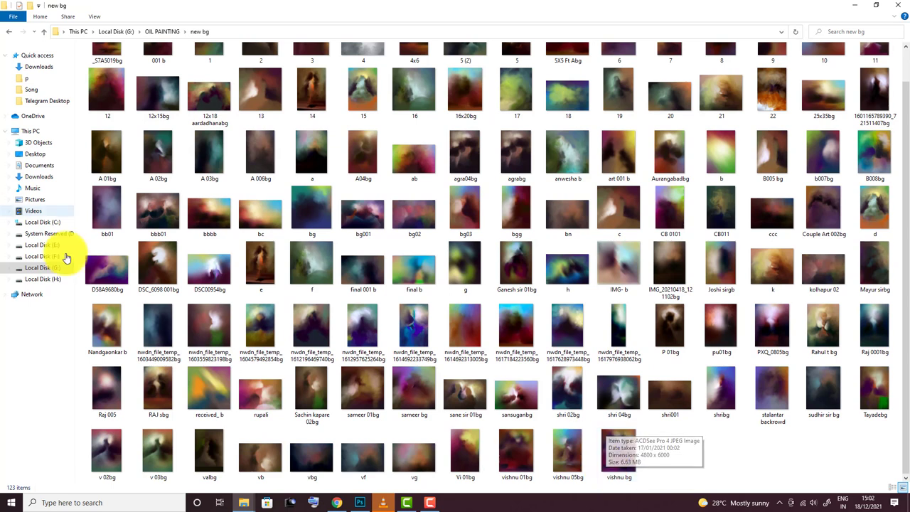
click(827, 377)
click(826, 269)
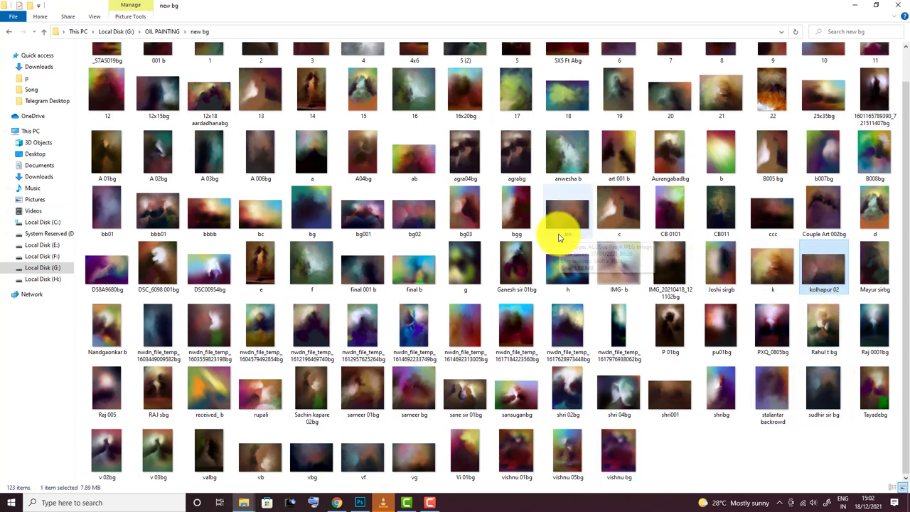
click(258, 154)
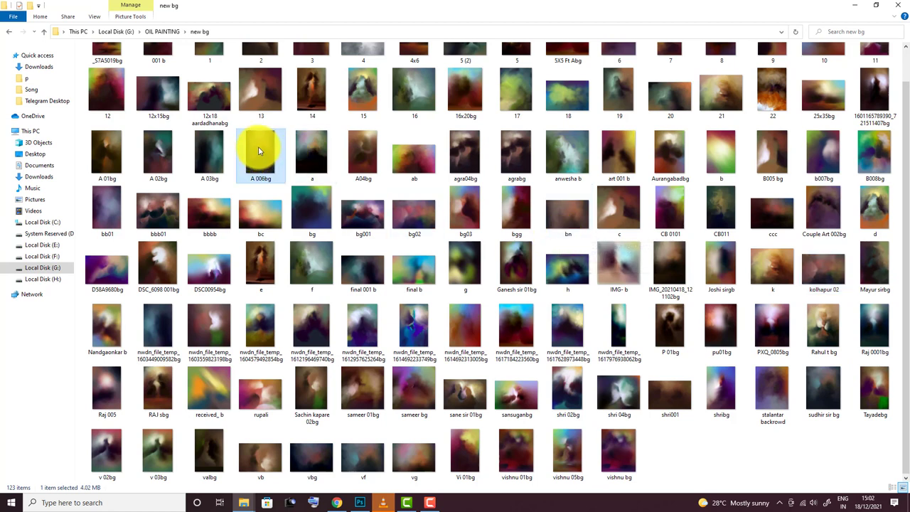
mouse_move(258, 146)
mouse_down()
mouse_move(267, 292)
mouse_move(219, 43)
mouse_up()
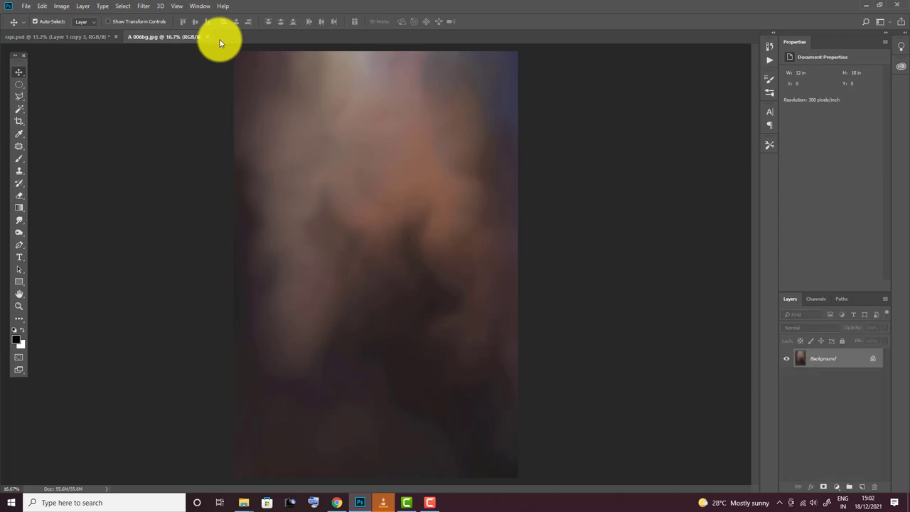
Place the A 006bg background into raje.psd as Layer 4
key(ctrl+w)
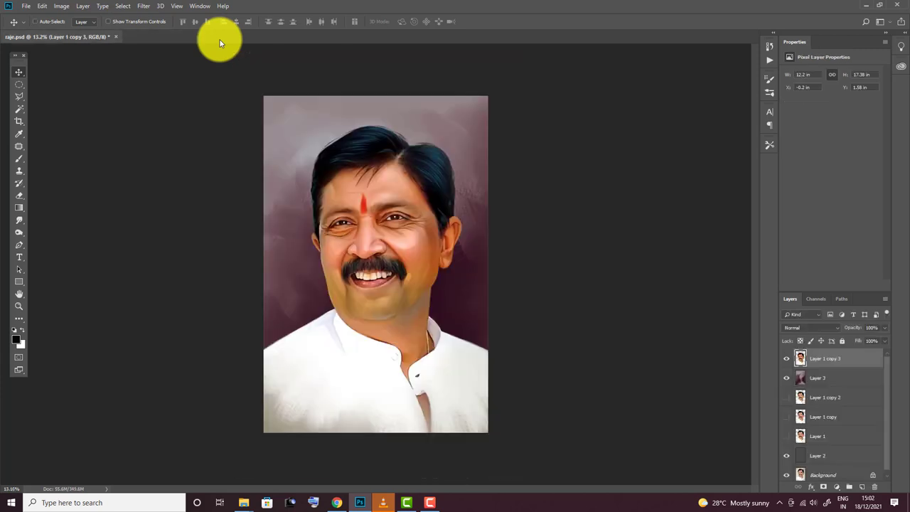
drag(219, 43, 219, 43)
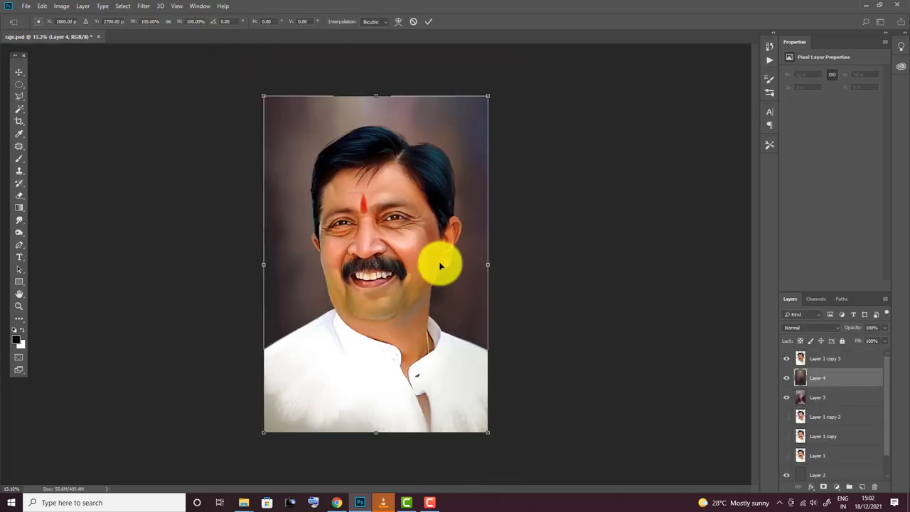
key(Return)
Apply Match Color to Layer 4 with Color Intensity 200
click(63, 7)
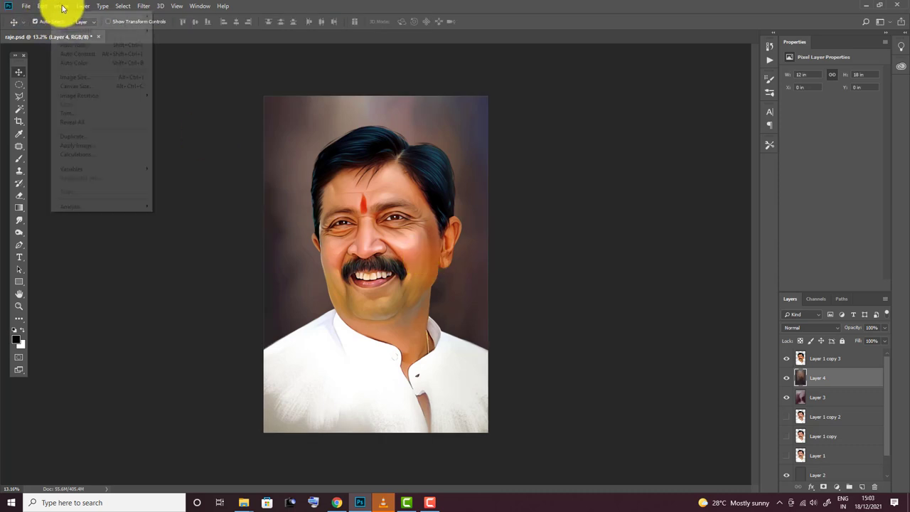
mouse_move(76, 30)
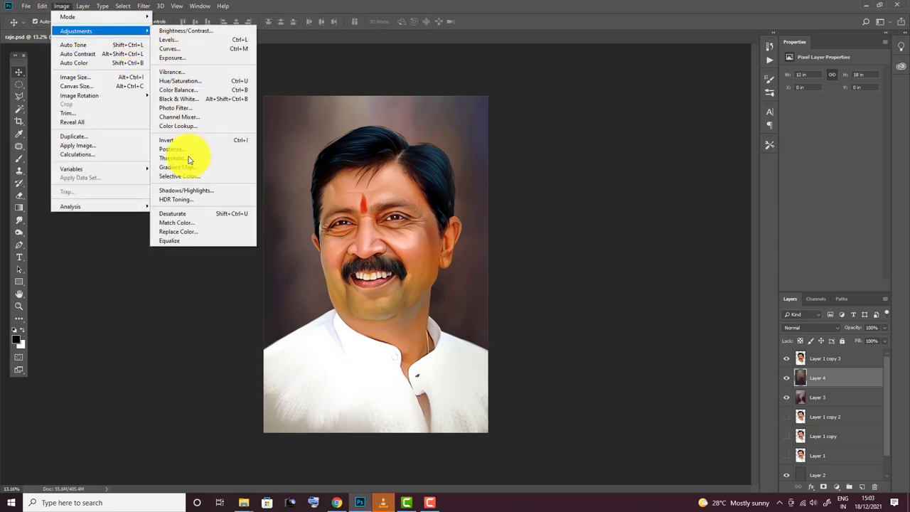
click(176, 222)
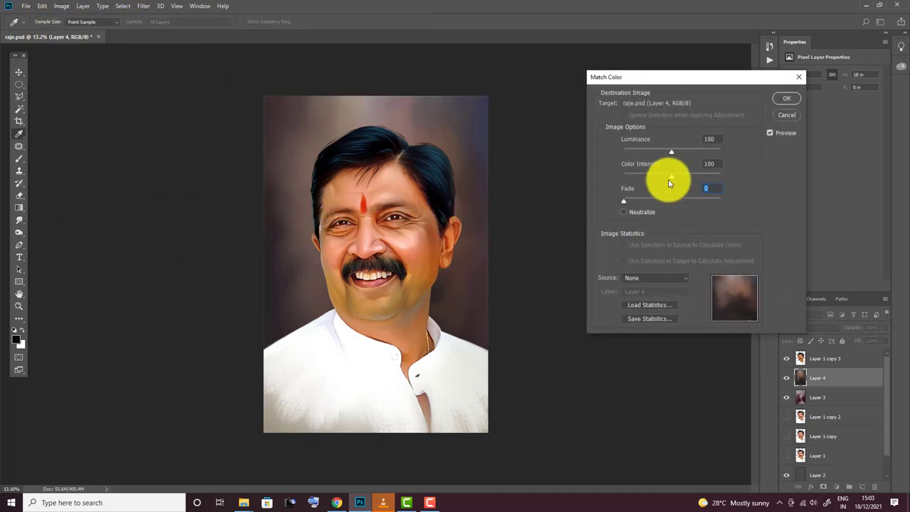
drag(669, 183, 805, 179)
click(786, 100)
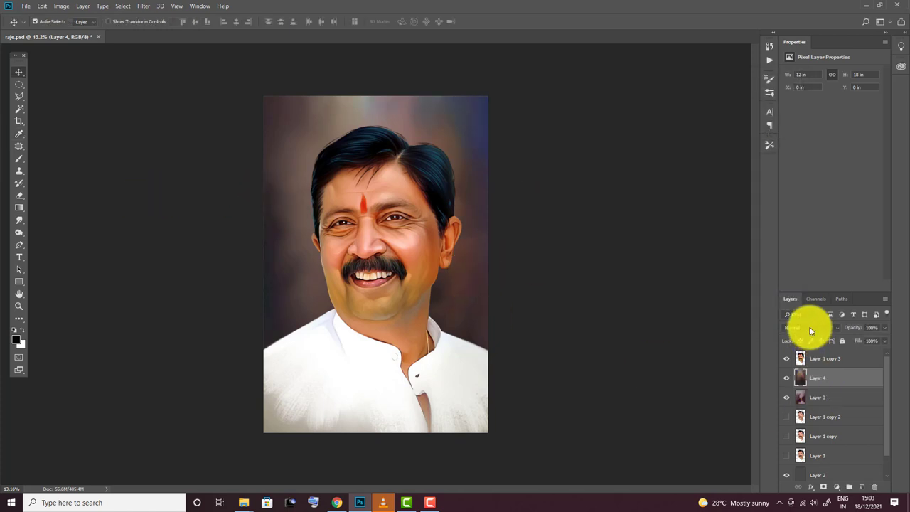
Cycle Layer 4's blend modes to Soft Light and toggle its visibility to compare
click(810, 327)
key(Escape)
scroll(810, 328, down, 1)
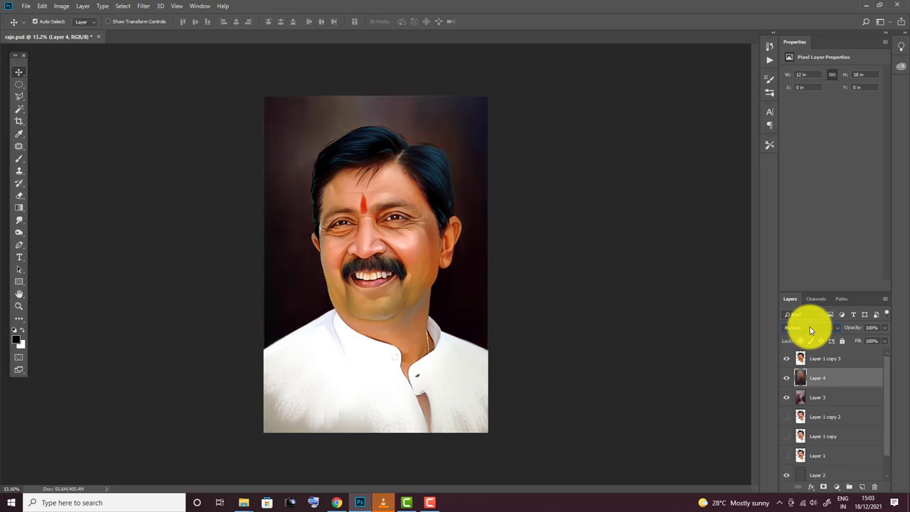
scroll(810, 328, down, 2)
scroll(810, 329, down, 2)
scroll(810, 328, down, 1)
scroll(810, 328, down, 1)
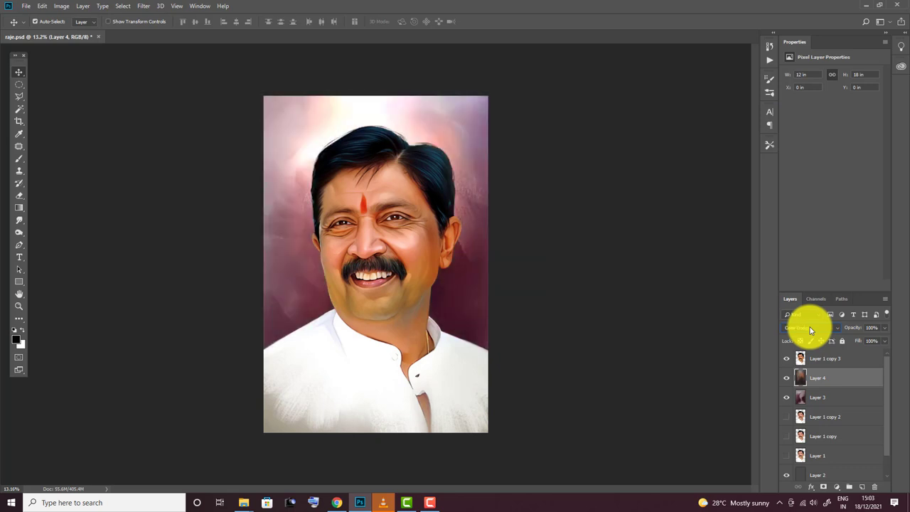
scroll(810, 329, down, 1)
scroll(810, 328, down, 1)
scroll(810, 329, down, 1)
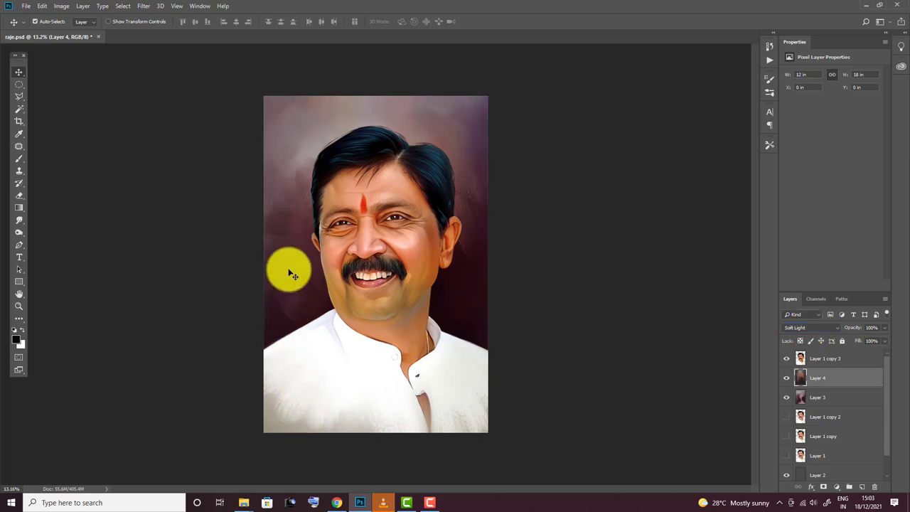
click(788, 379)
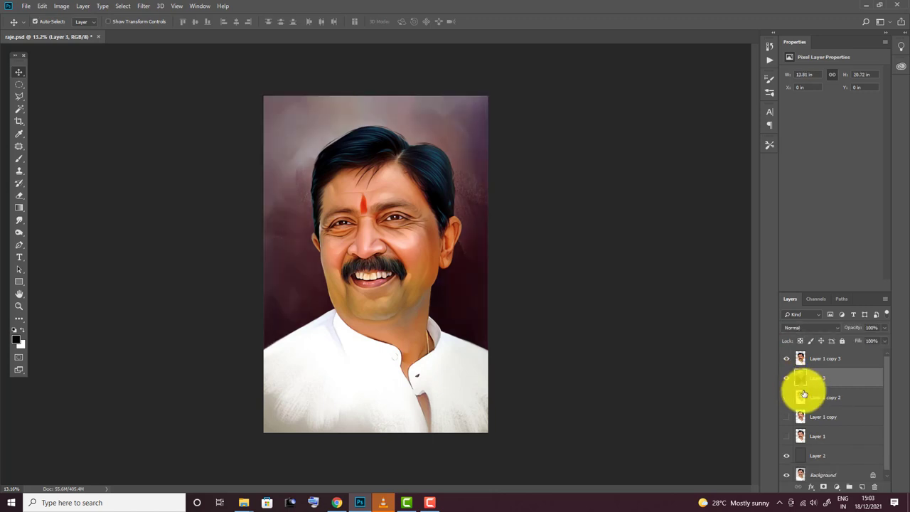
Duplicate Layer 3, move the copy to the top, and ready a larger eraser
drag(800, 398, 800, 402)
key(ctrl+shift+bracketright)
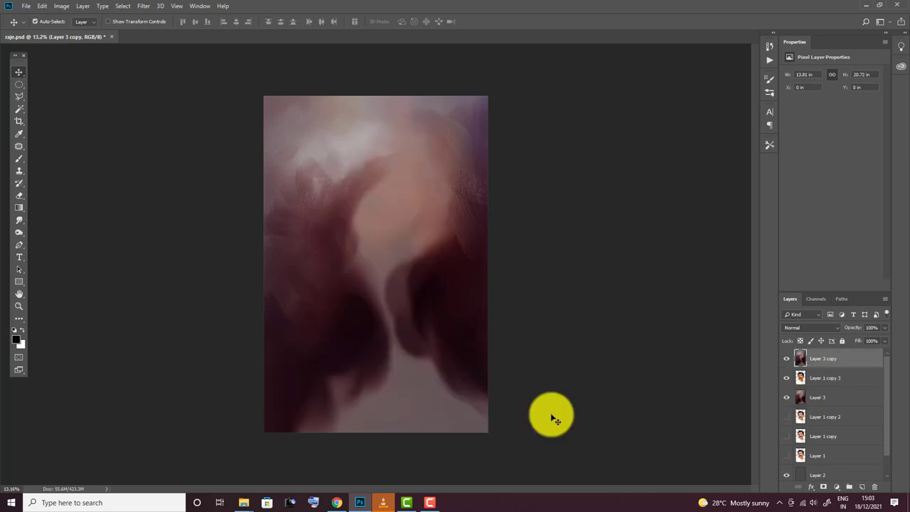
key(e)
key(bracketright)
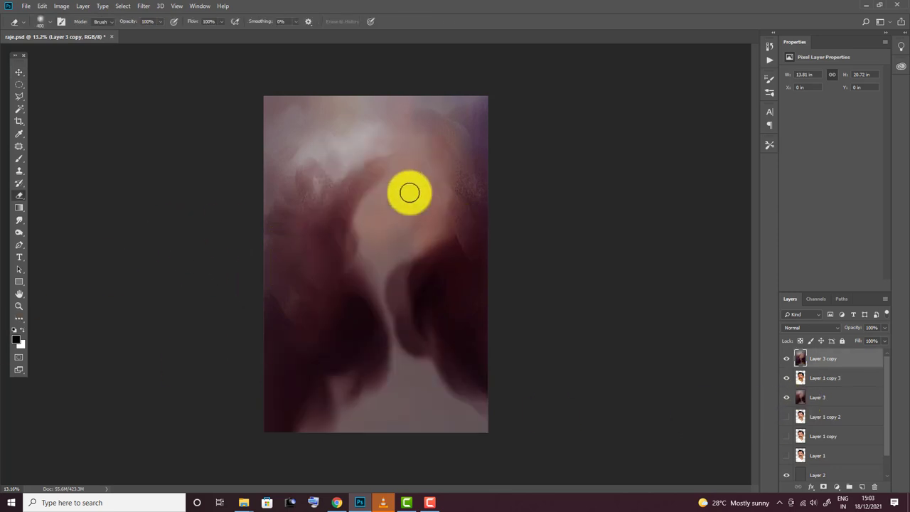
scroll(401, 193, up, 2)
scroll(379, 209, up, 3)
scroll(360, 189, down, 4)
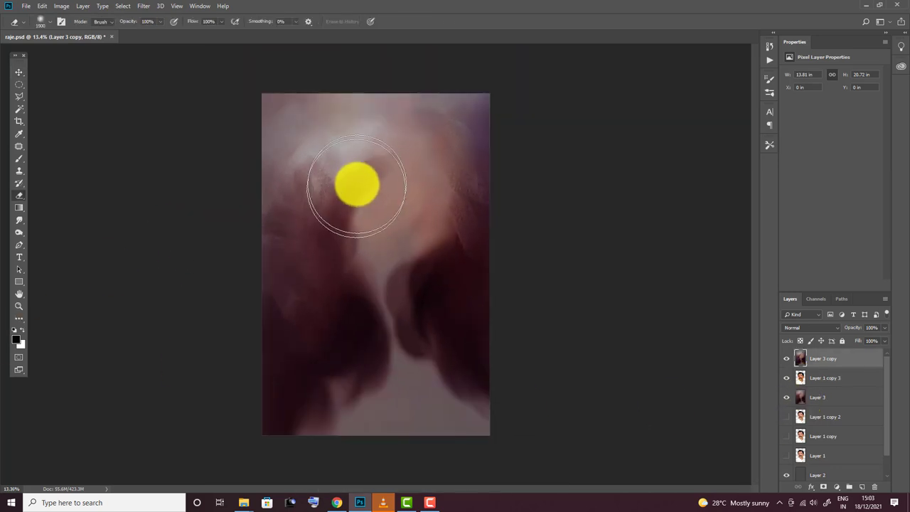
Erase Layer 3 copy over the face, forehead and shirt
mouse_move(363, 172)
mouse_down()
mouse_move(345, 239)
mouse_move(377, 252)
mouse_move(370, 312)
mouse_move(404, 343)
mouse_move(404, 356)
mouse_move(332, 318)
mouse_move(369, 234)
mouse_move(360, 183)
mouse_move(405, 166)
mouse_move(363, 189)
mouse_move(362, 162)
mouse_move(346, 297)
mouse_move(386, 234)
mouse_move(331, 325)
mouse_move(338, 335)
mouse_move(319, 354)
mouse_move(343, 366)
mouse_move(371, 353)
mouse_move(419, 376)
mouse_move(376, 372)
mouse_move(380, 325)
mouse_move(362, 203)
mouse_move(331, 224)
mouse_move(405, 249)
mouse_move(403, 238)
mouse_up()
key(bracketright)
key(bracketright)
key(bracketright)
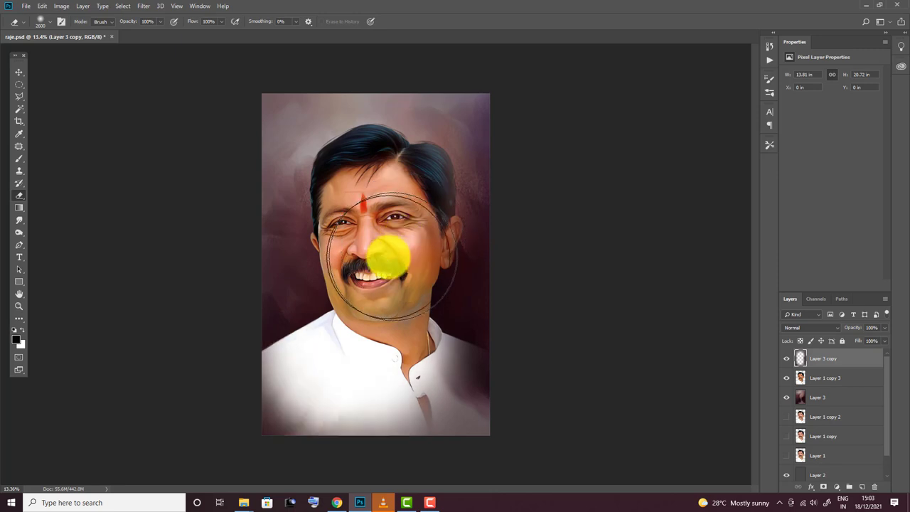
key(bracketleft)
key(bracketleft)
key(bracketleft)
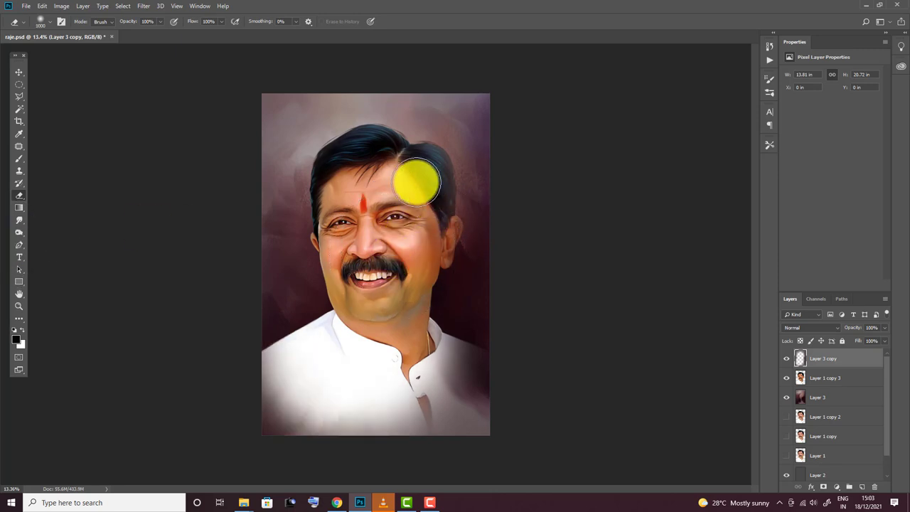
key(bracketright)
key(bracketright)
key(bracketright)
mouse_move(401, 192)
mouse_down()
mouse_move(348, 169)
mouse_move(368, 331)
mouse_move(335, 369)
mouse_move(441, 361)
mouse_move(410, 362)
mouse_move(426, 387)
mouse_move(325, 345)
mouse_up()
key(bracketright)
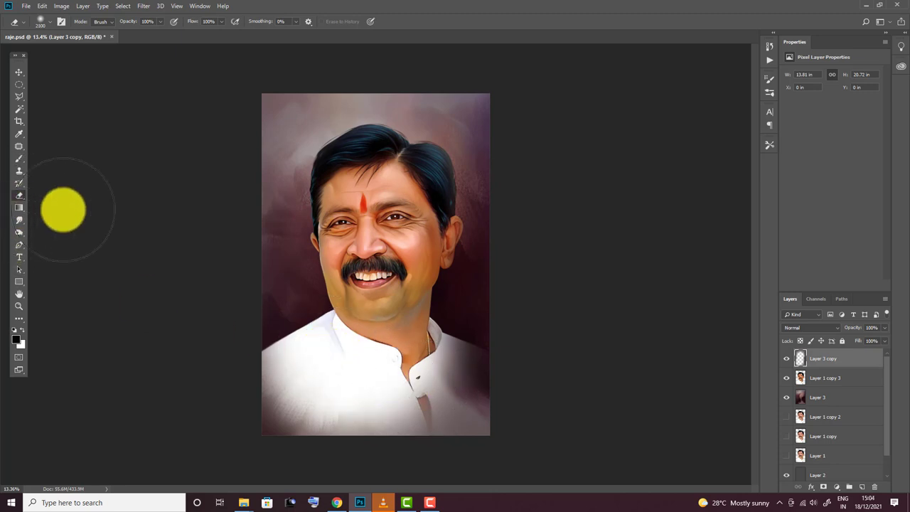
Smudge the shirt's lower-right edge with a textured brush sized 300
click(19, 220)
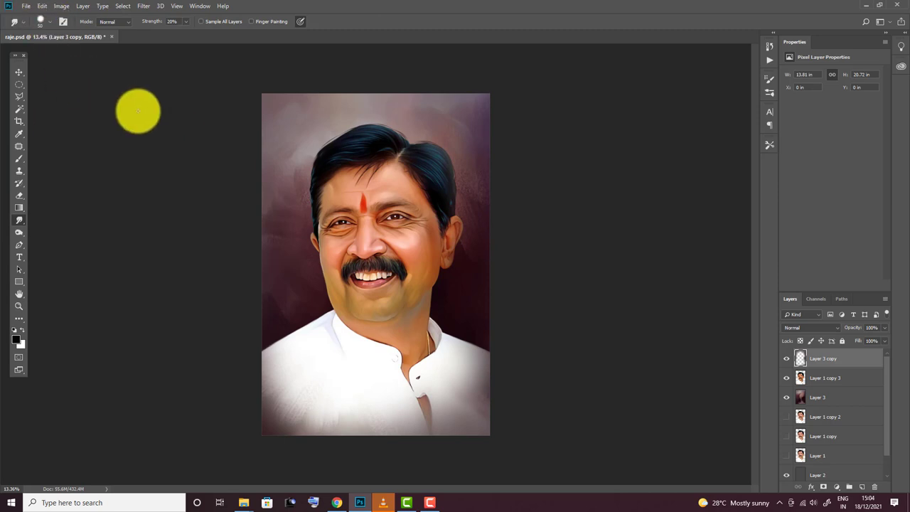
drag(463, 419, 459, 413)
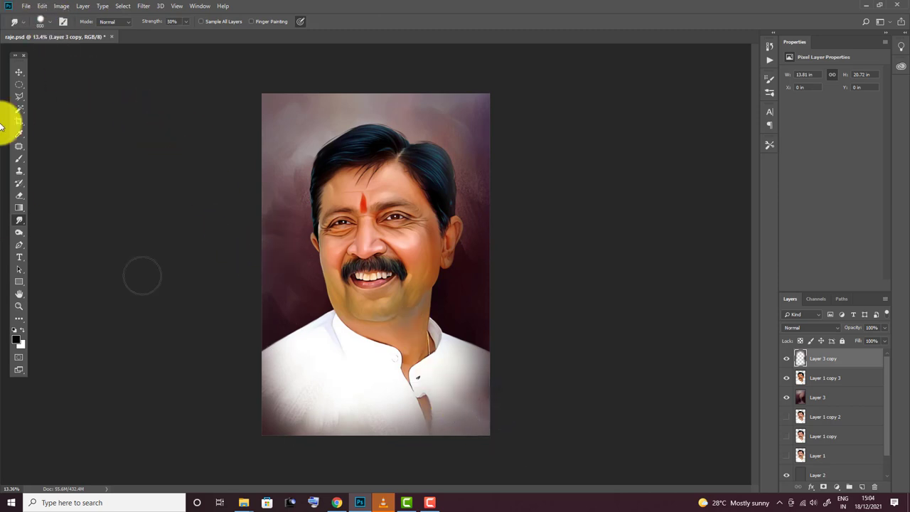
click(46, 25)
click(79, 176)
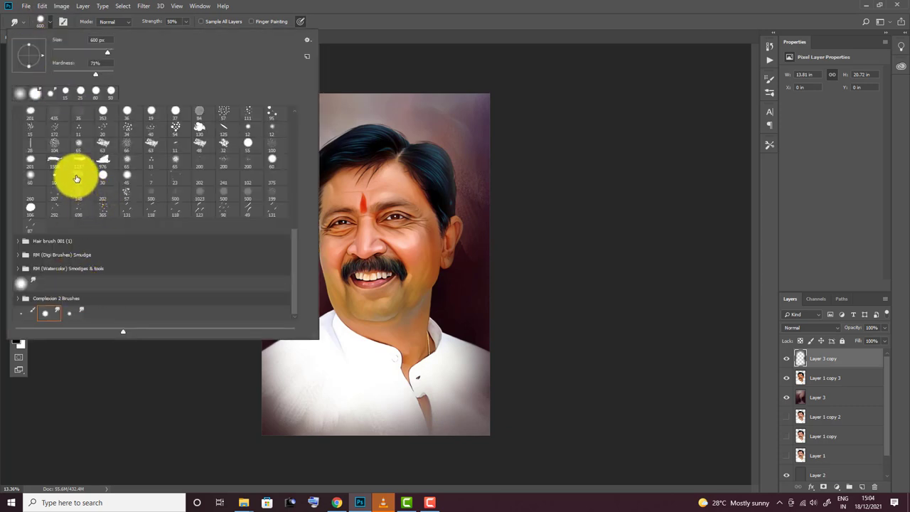
click(470, 386)
key(bracketright)
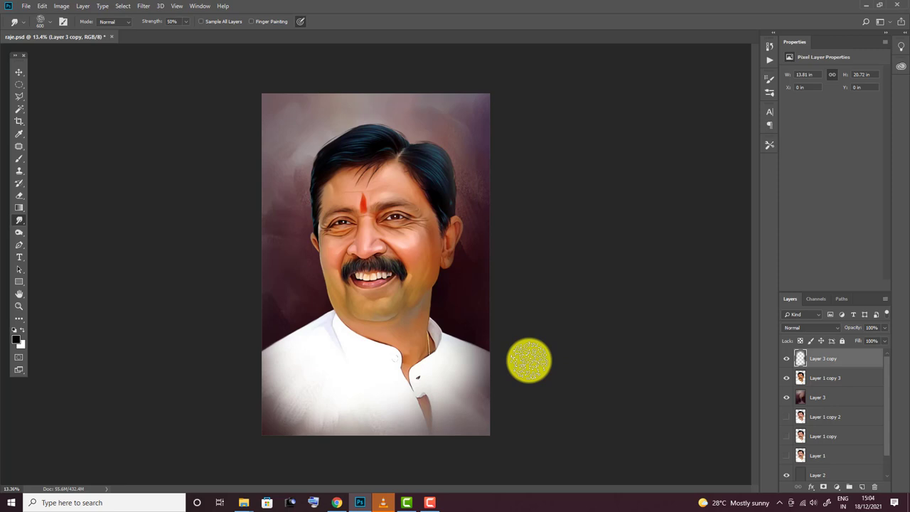
key(bracketleft)
key(bracketleft)
key(bracketleft)
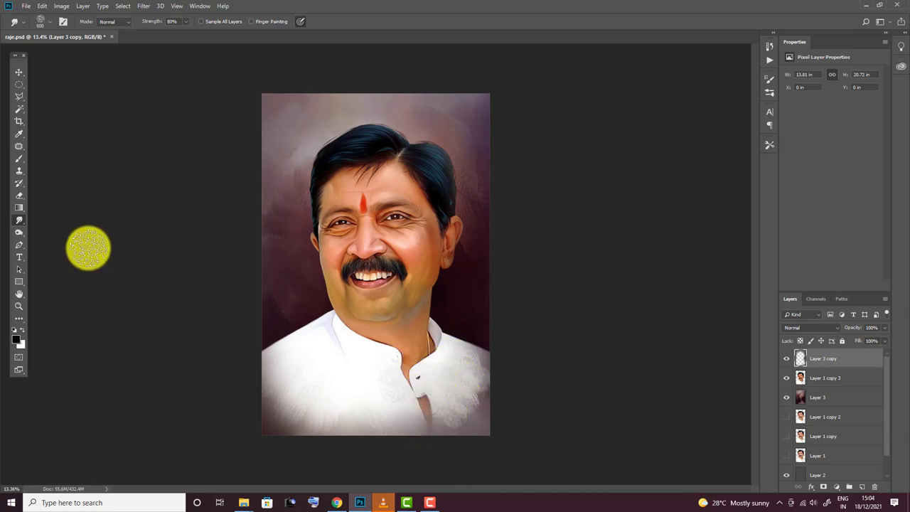
Erase the white paint over the shirt placket, then return to the Move tool
click(20, 195)
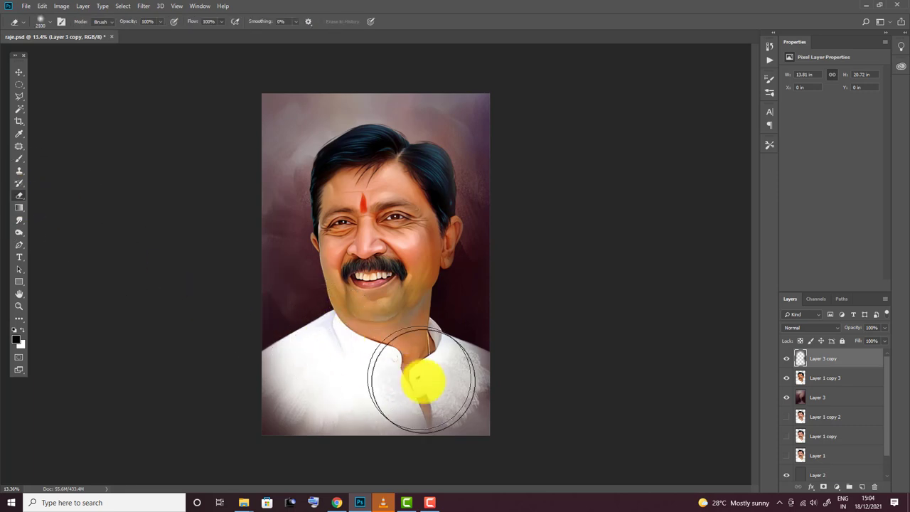
drag(421, 380, 506, 366)
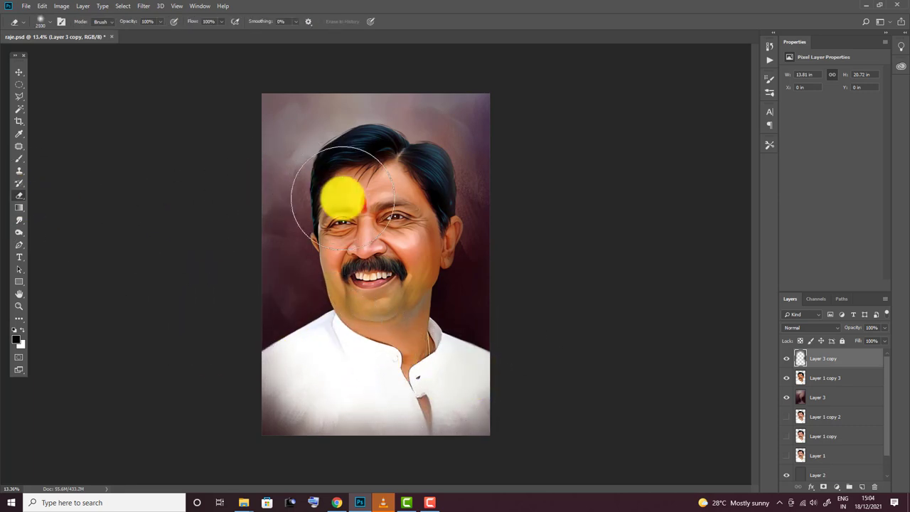
click(16, 73)
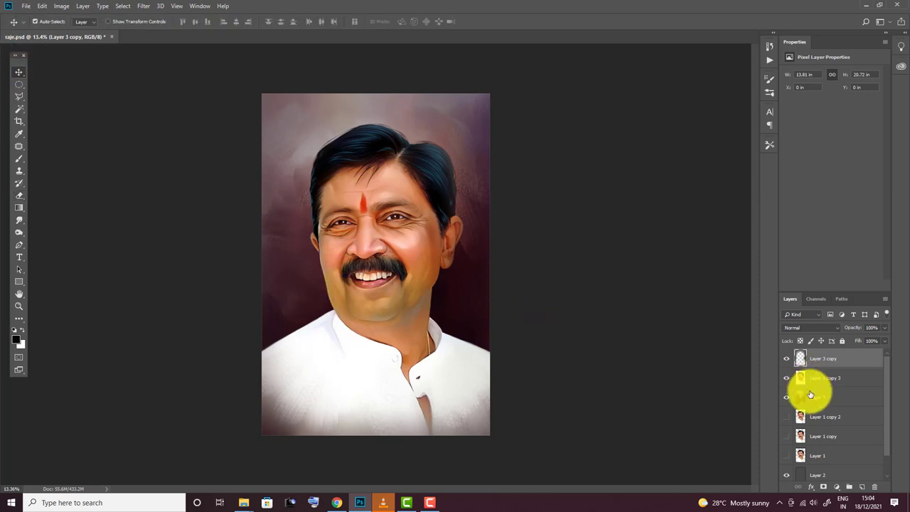
Add a Color Balance adjustment layer with Midtones at -44, -4, -10
click(836, 486)
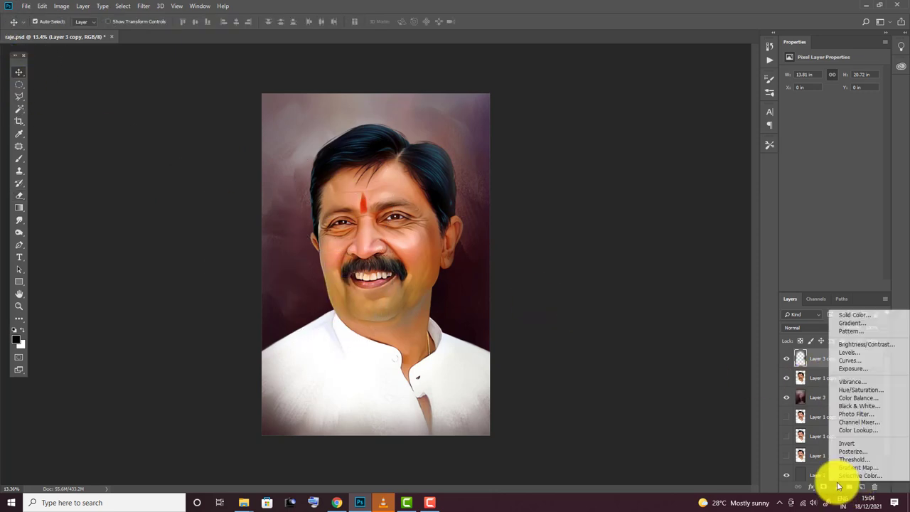
click(852, 398)
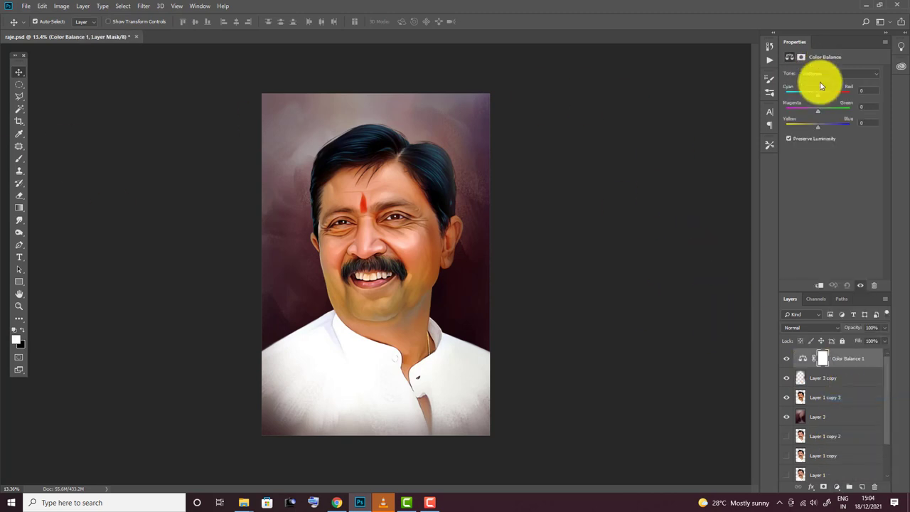
mouse_move(815, 98)
mouse_down()
mouse_move(788, 100)
mouse_move(825, 118)
mouse_move(815, 118)
mouse_up()
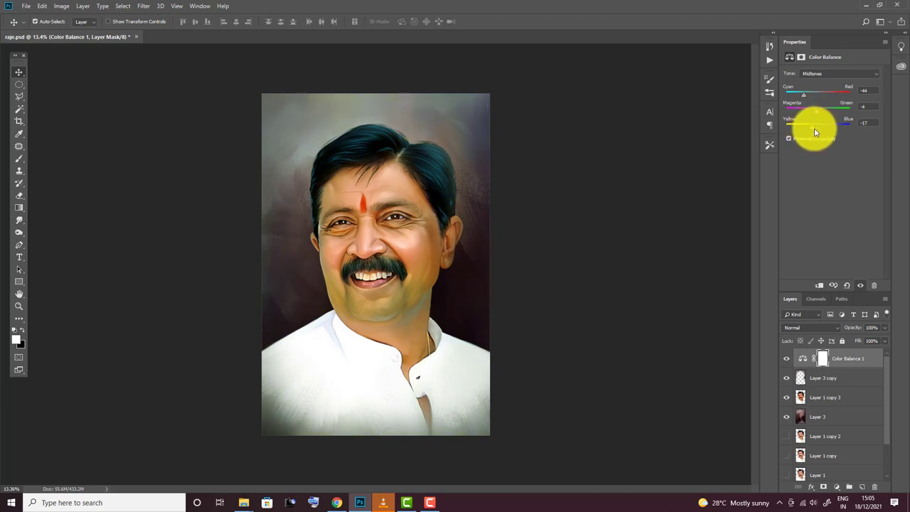
Set Color Balance Shadows to +8, +2, -17 and Highlights Blue to +27
click(819, 81)
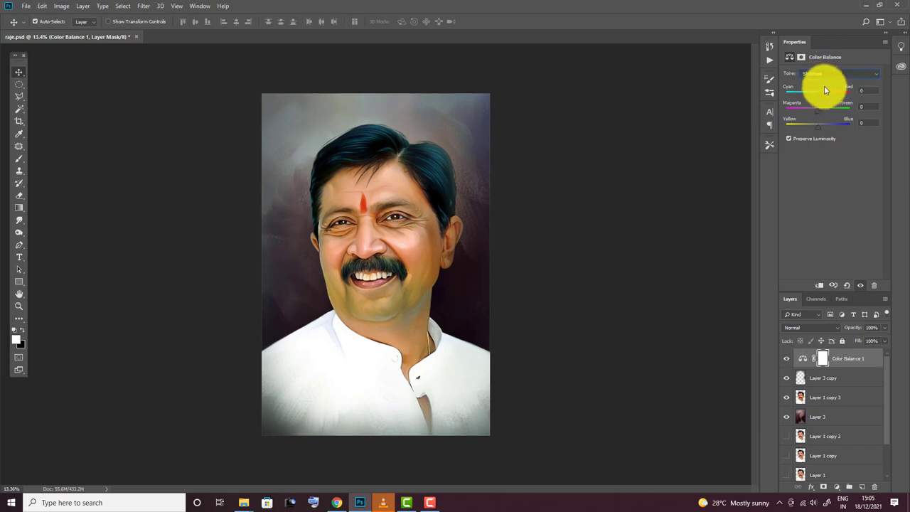
drag(817, 94, 822, 103)
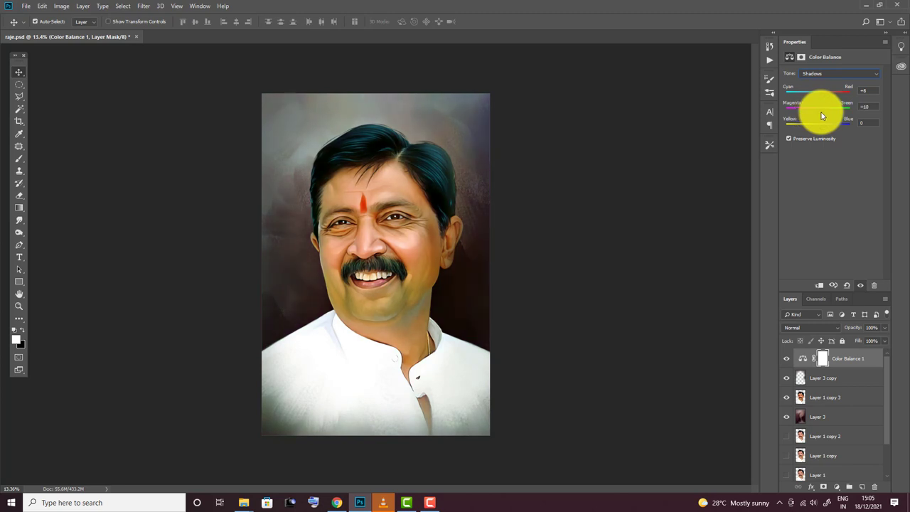
drag(818, 111, 817, 127)
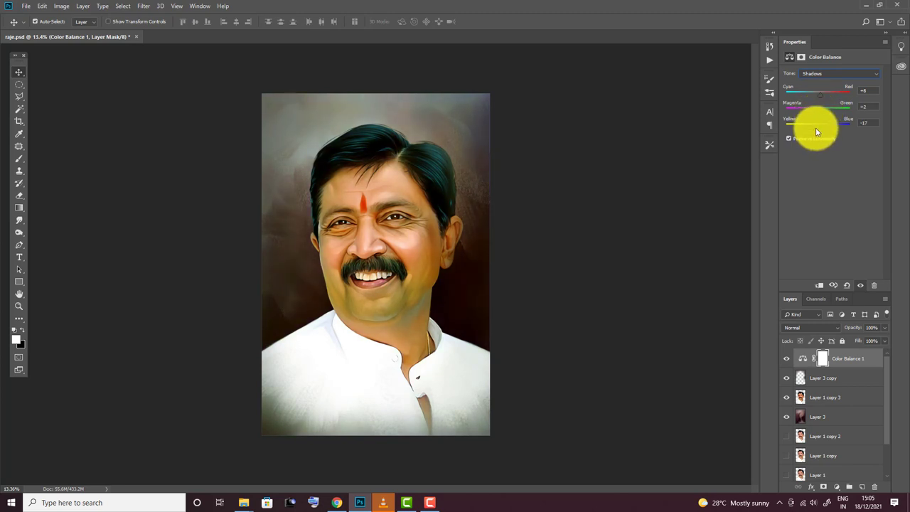
click(817, 73)
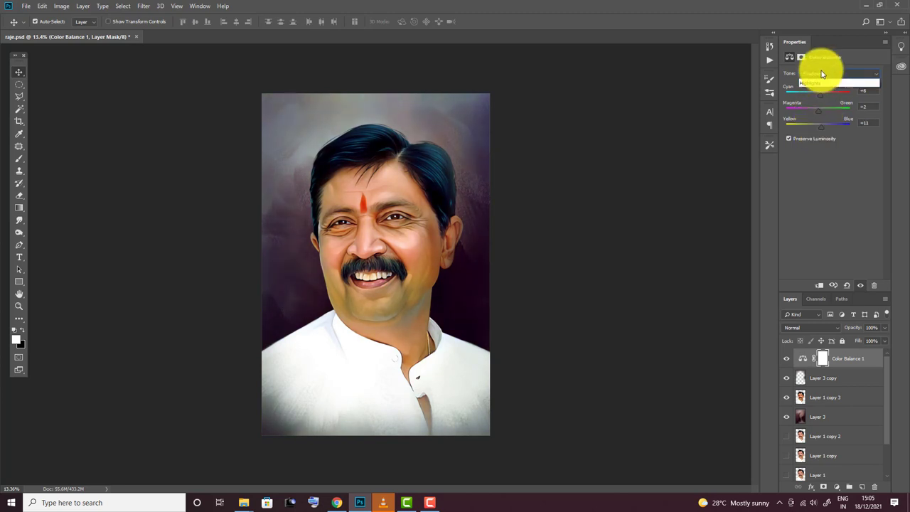
click(822, 98)
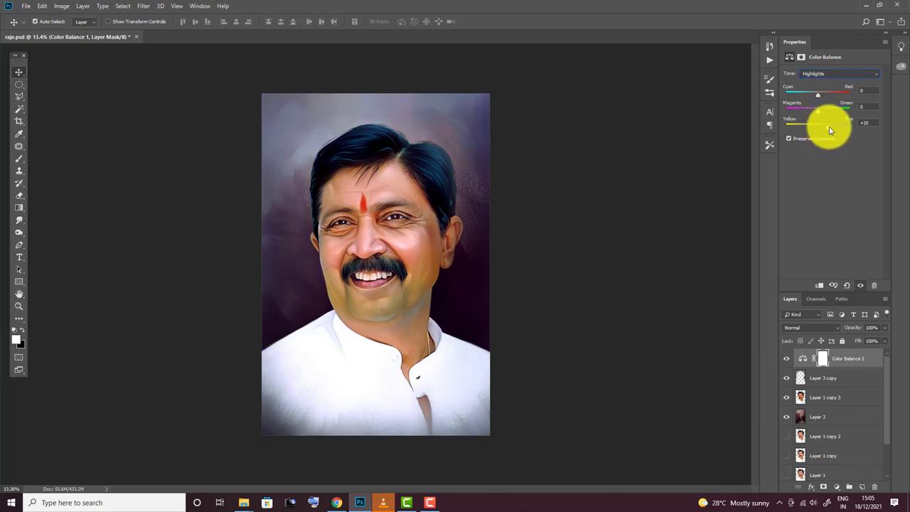
drag(829, 130, 824, 132)
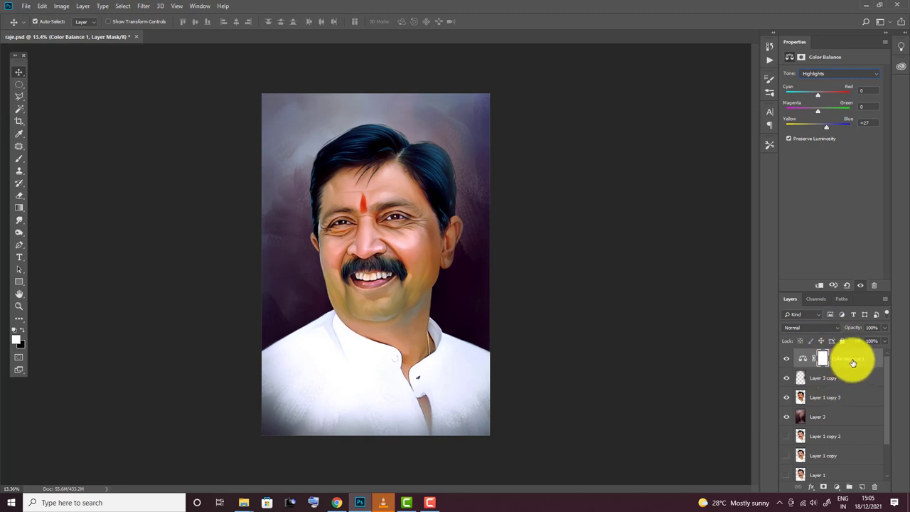
click(854, 360)
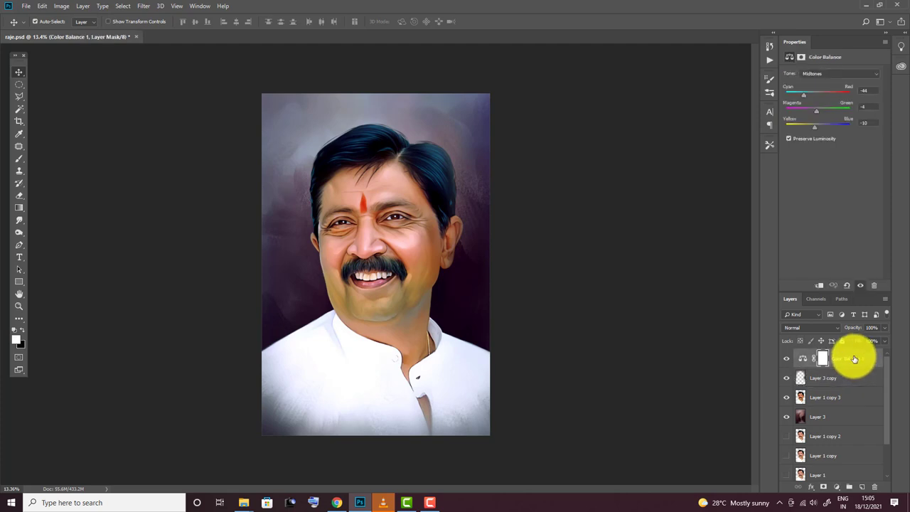
Stamp visible layers into a new layer, duplicate it, and apply High Pass
key(ctrl+shift+alt+n)
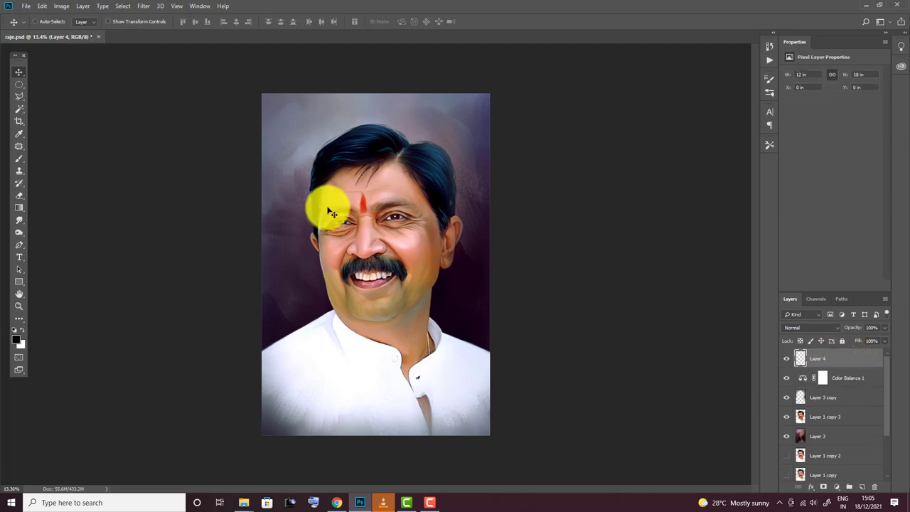
key(ctrl+j)
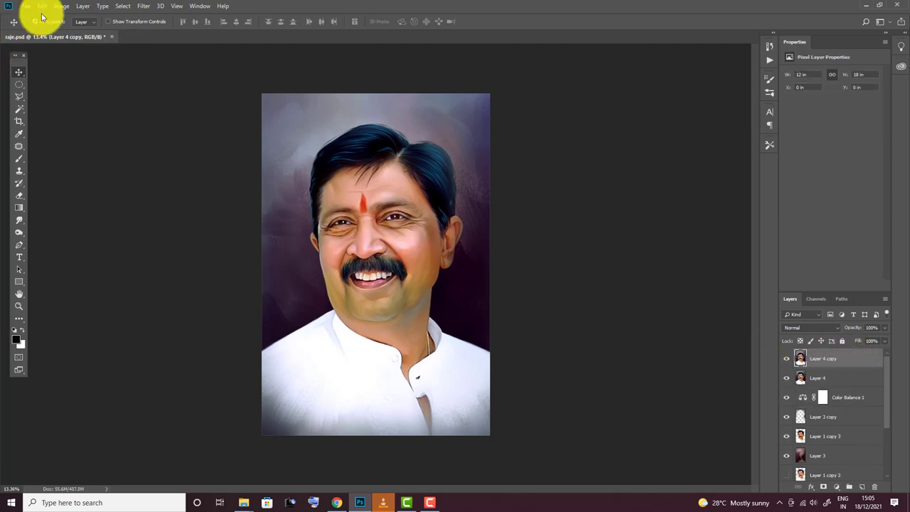
click(141, 7)
mouse_move(150, 194)
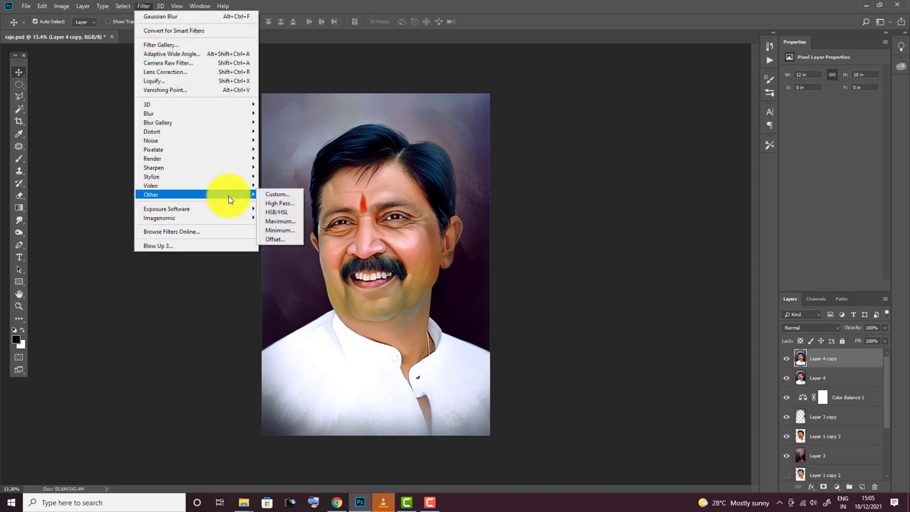
click(277, 203)
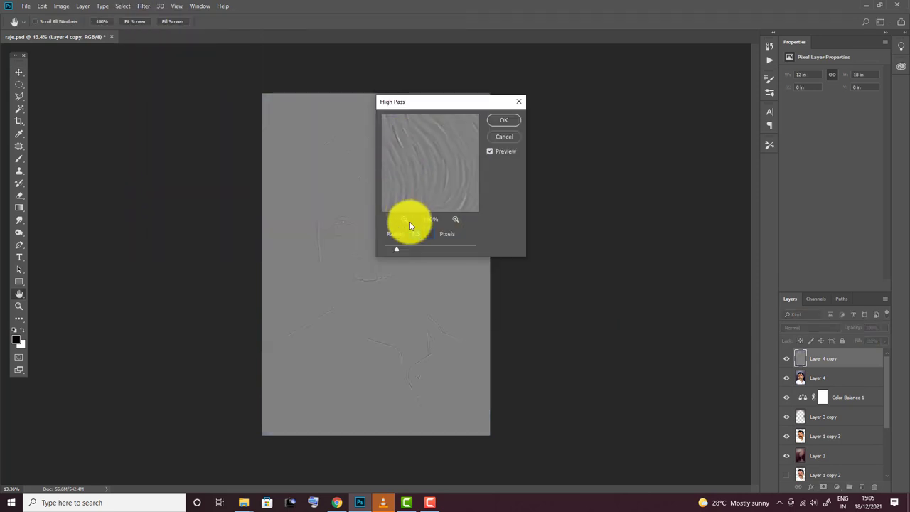
click(501, 125)
Set the High Pass layer's blend mode to Vivid Light
click(800, 331)
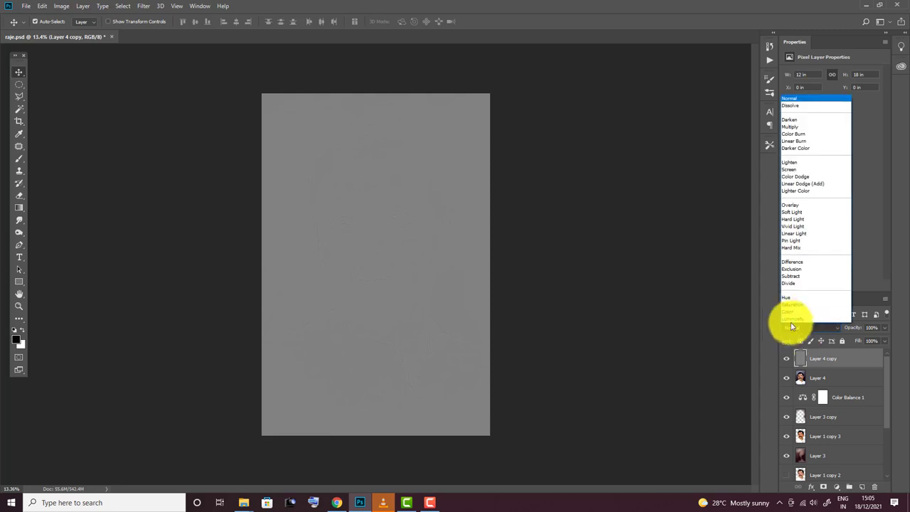
key(Escape)
key(shift+alt+v)
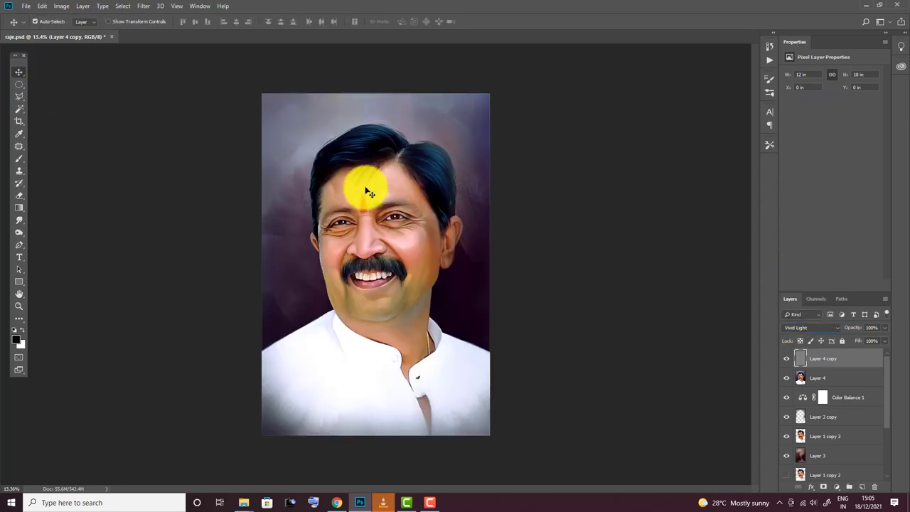
scroll(366, 189, up, 3)
scroll(381, 284, down, 1)
scroll(382, 312, up, 2)
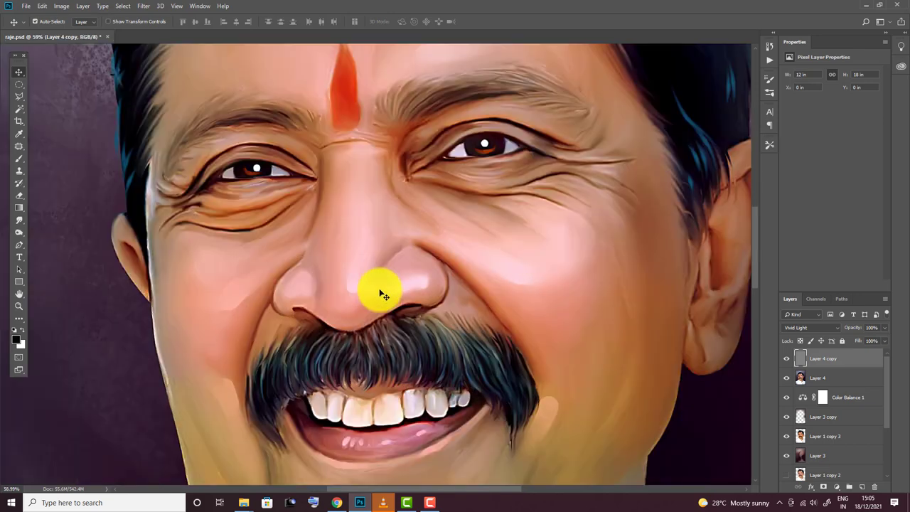
scroll(377, 289, down, 1)
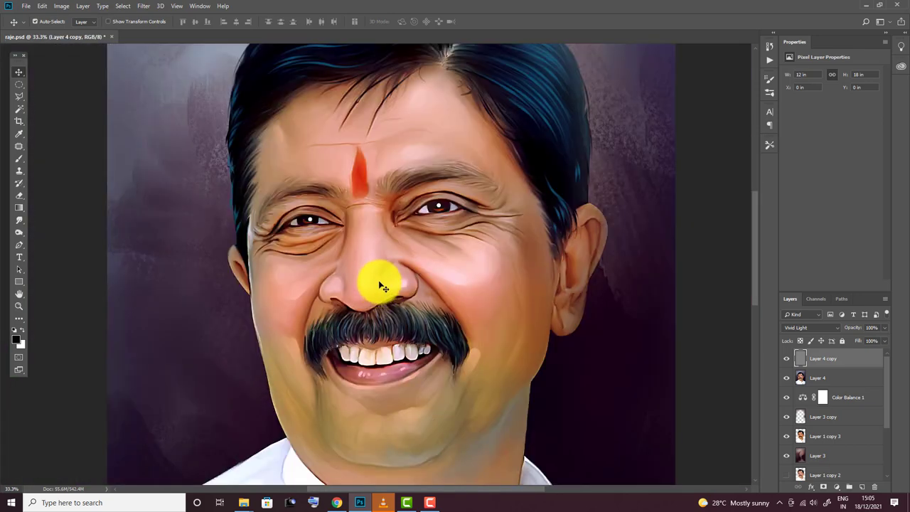
scroll(369, 270, down, 1)
scroll(358, 246, up, 2)
scroll(366, 258, up, 1)
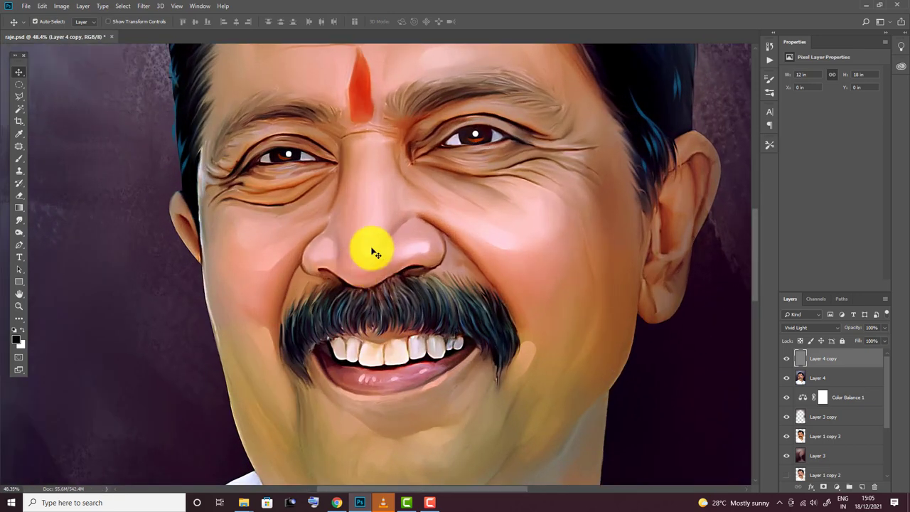
Lower the sharpening layer to 55% opacity, compare it on/off, and save raje.psd
key(6)
key(5)
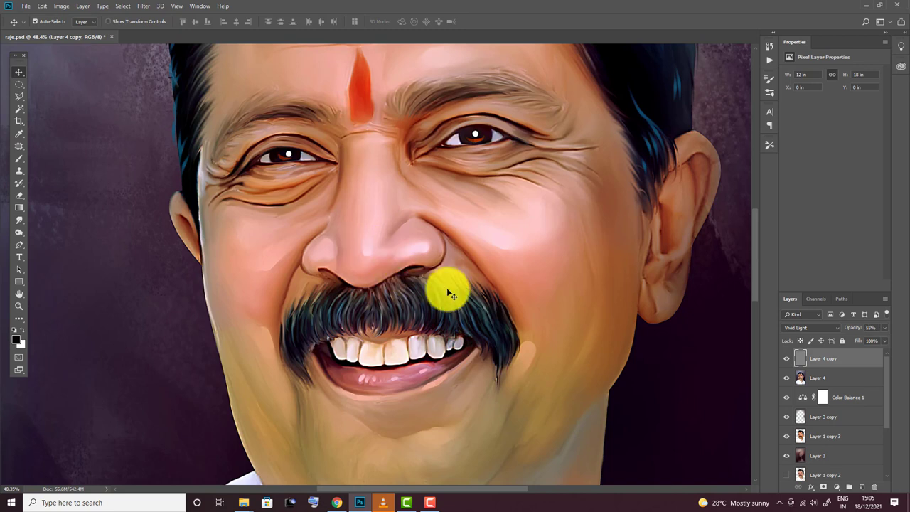
click(787, 360)
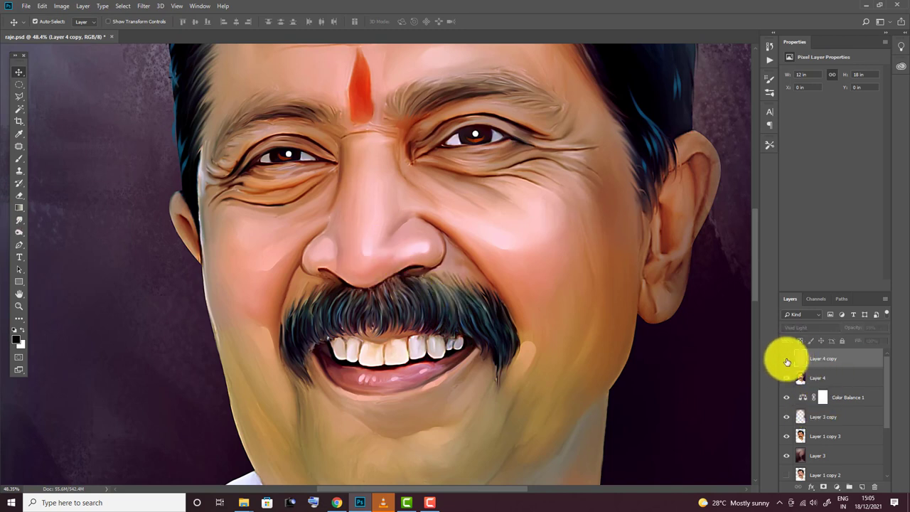
click(786, 360)
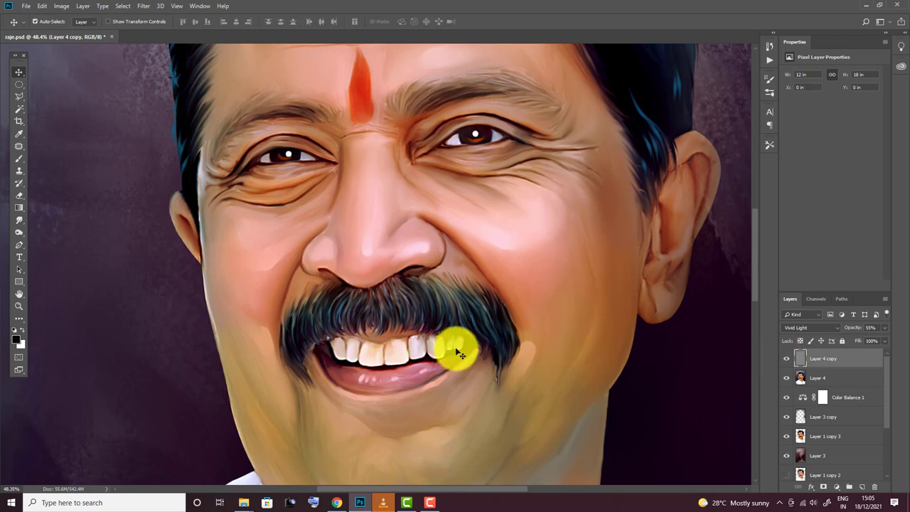
scroll(420, 292, down, 3)
scroll(419, 292, down, 1)
scroll(410, 294, down, 2)
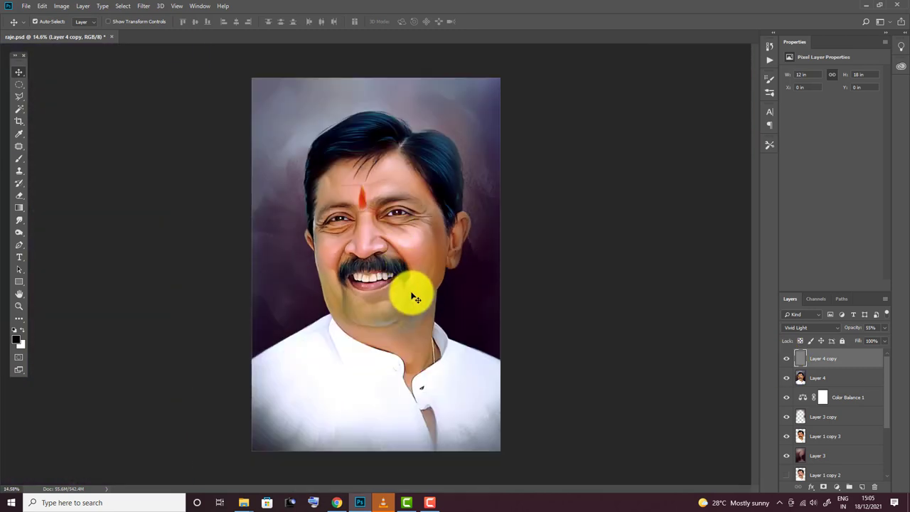
key(ctrl+s)
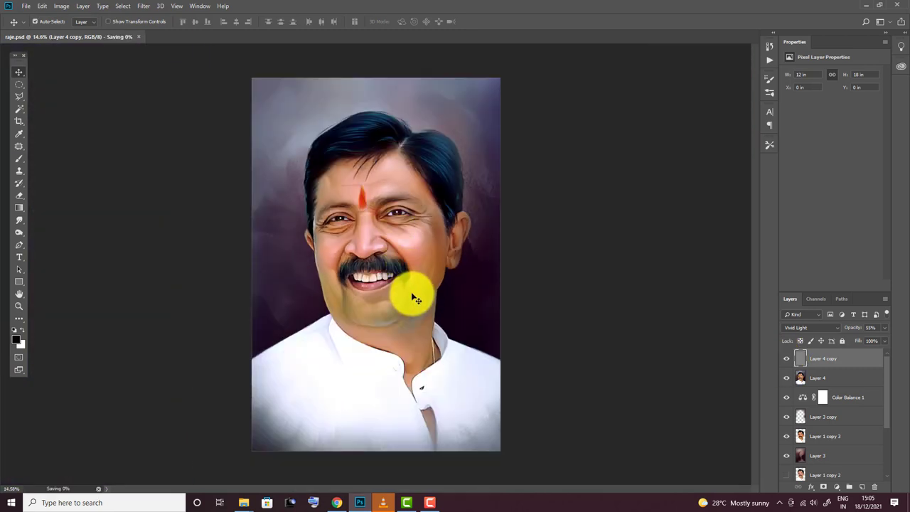